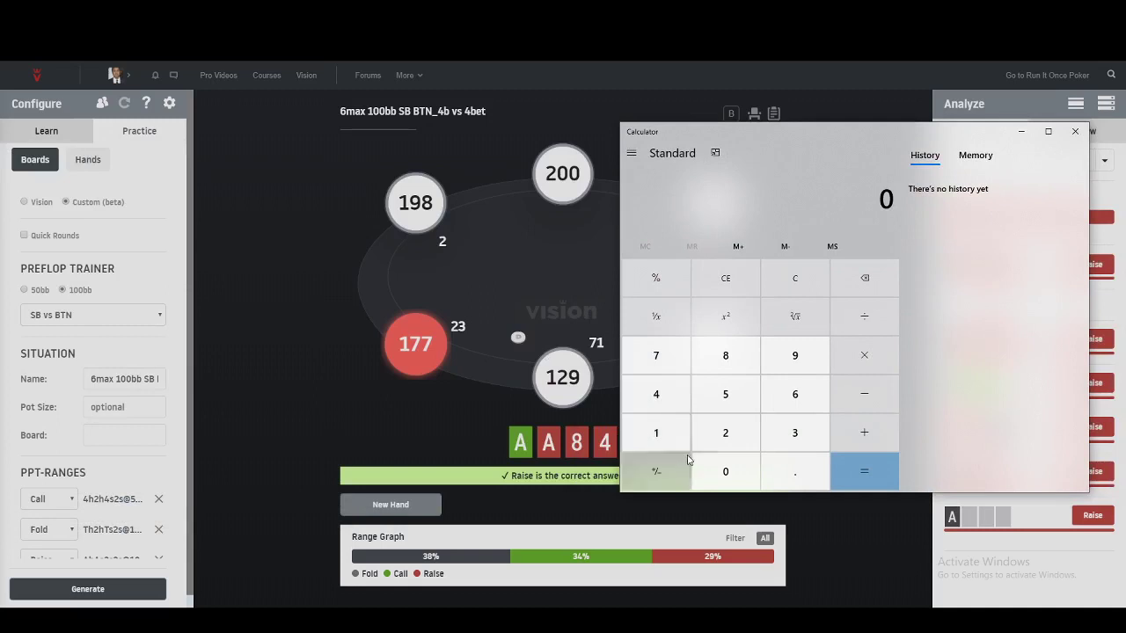
Step: Calculate 200 + 2 + 71 in the calculator
click(723, 437)
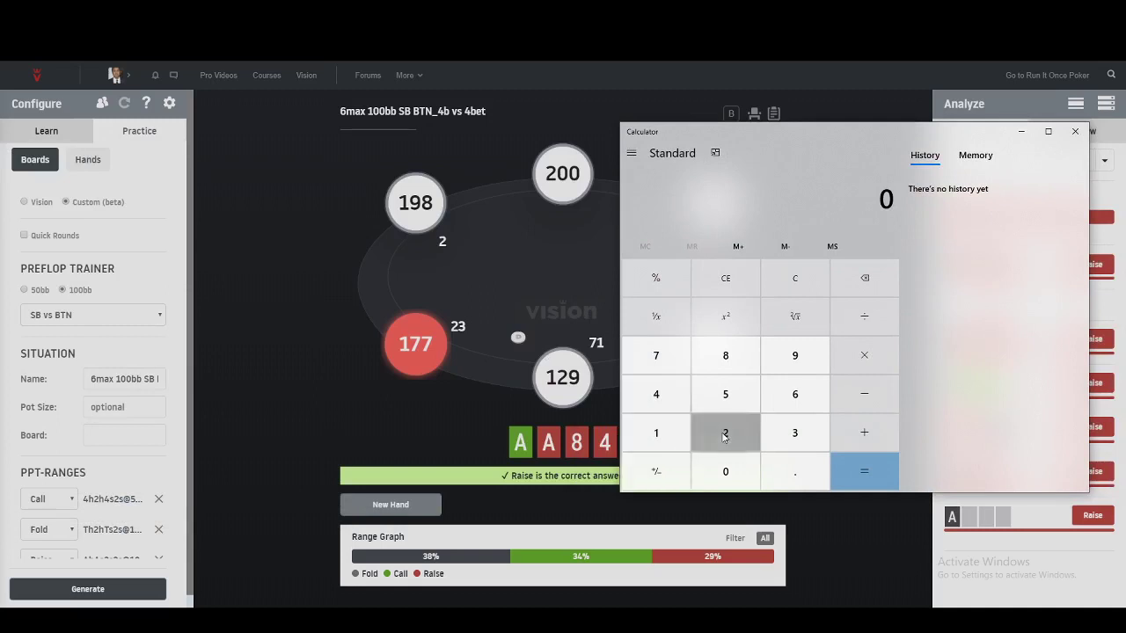
click(726, 466)
click(721, 464)
key(slash)
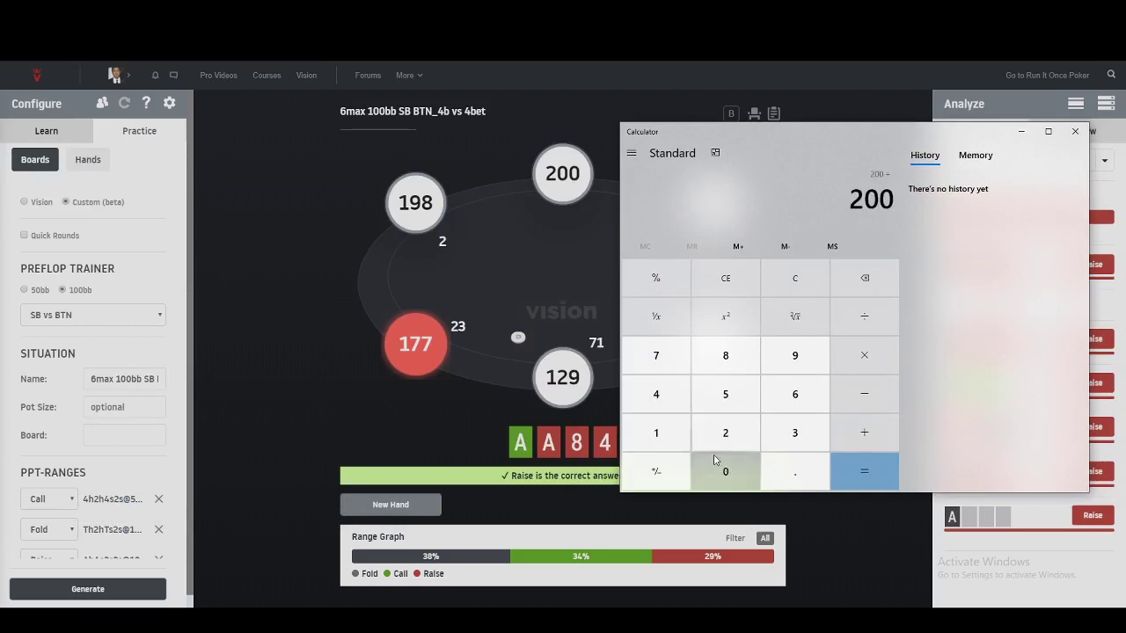
key(2)
key(plus)
key(7)
key(1)
key(Return)
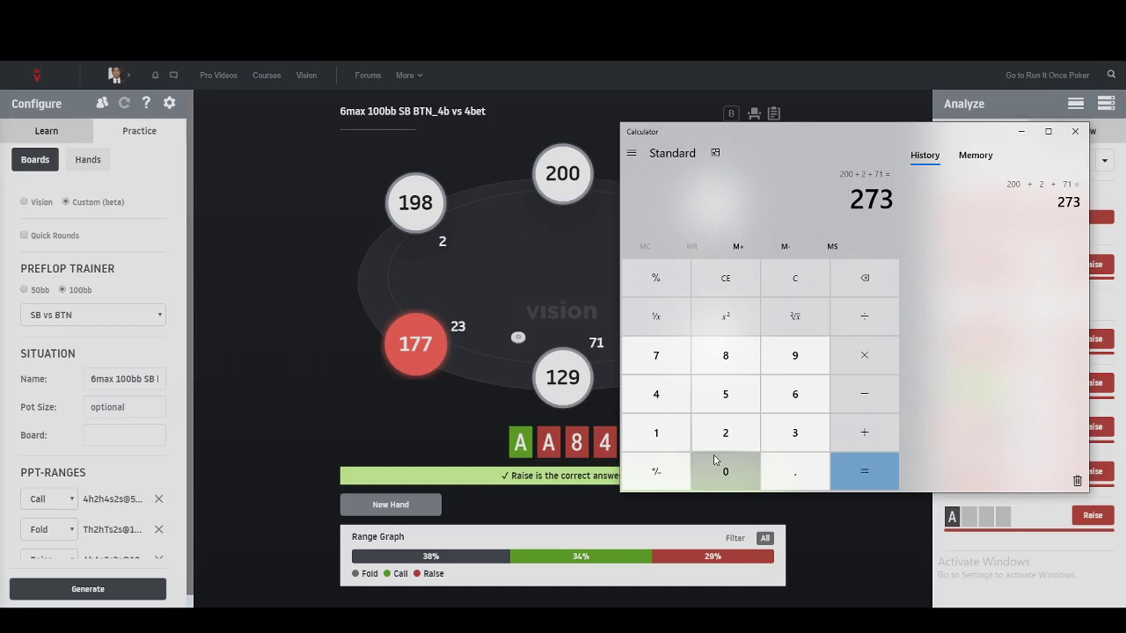
Step: Add the remaining stack of 129 to the calculated sum
key(plus)
key(1)
key(2)
key(9)
key(Return)
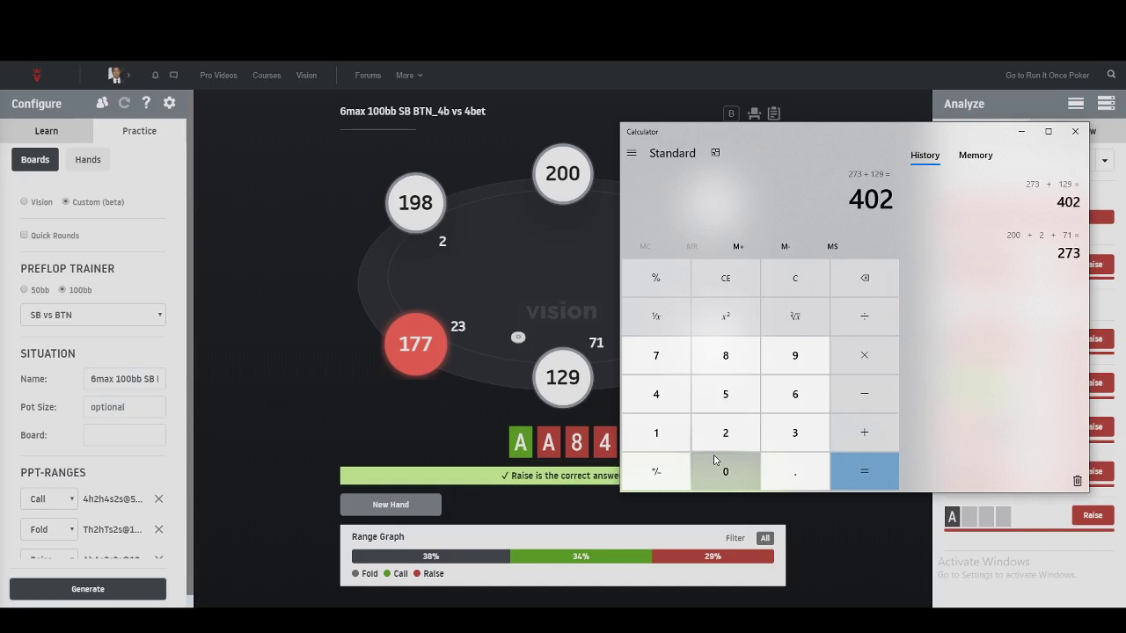
Step: Clear the calculator and divide 129 by 402 to get the equity required for the all-in
click(787, 292)
text(129)
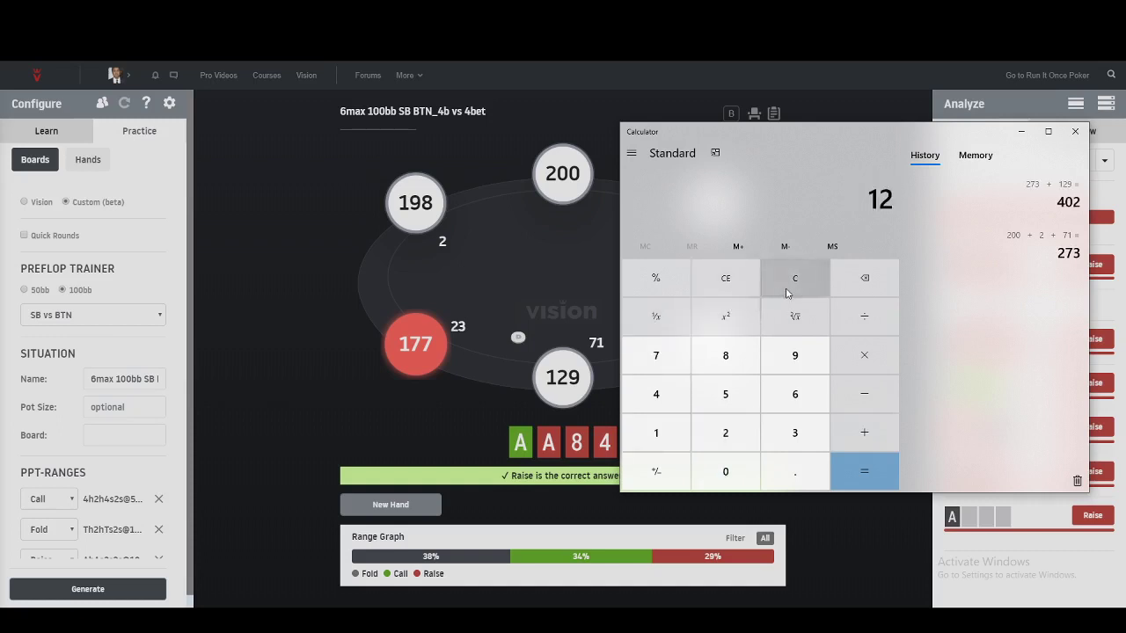
key(Return)
text(402)
key(Return)
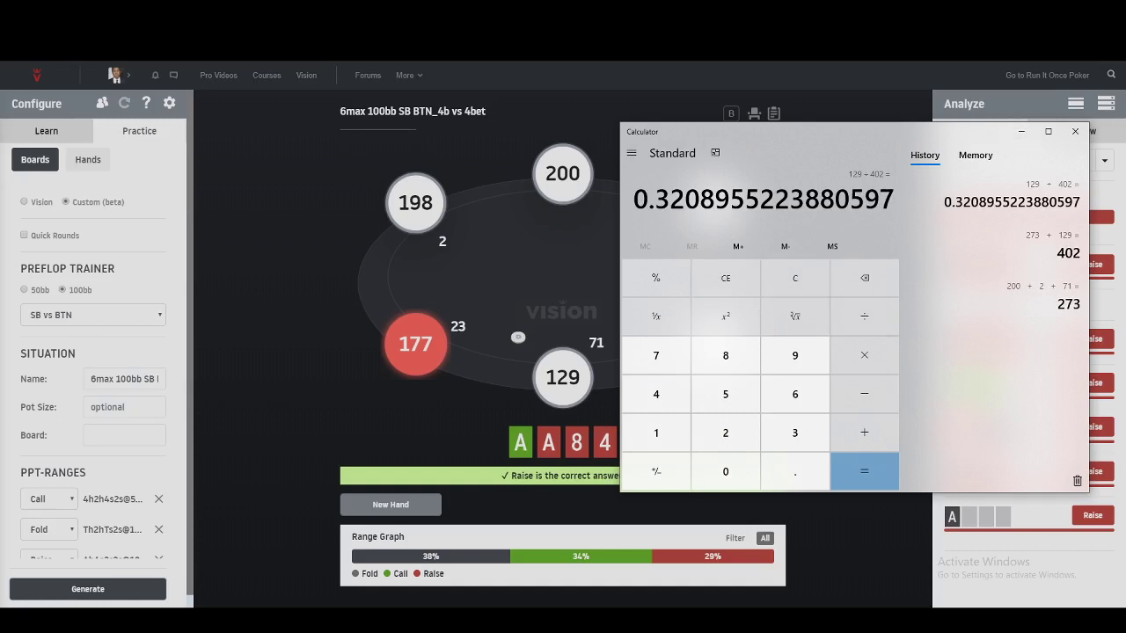
Step: Search the computer for "odds" and open ProPokerTools Odds Oracle
click(14, 607)
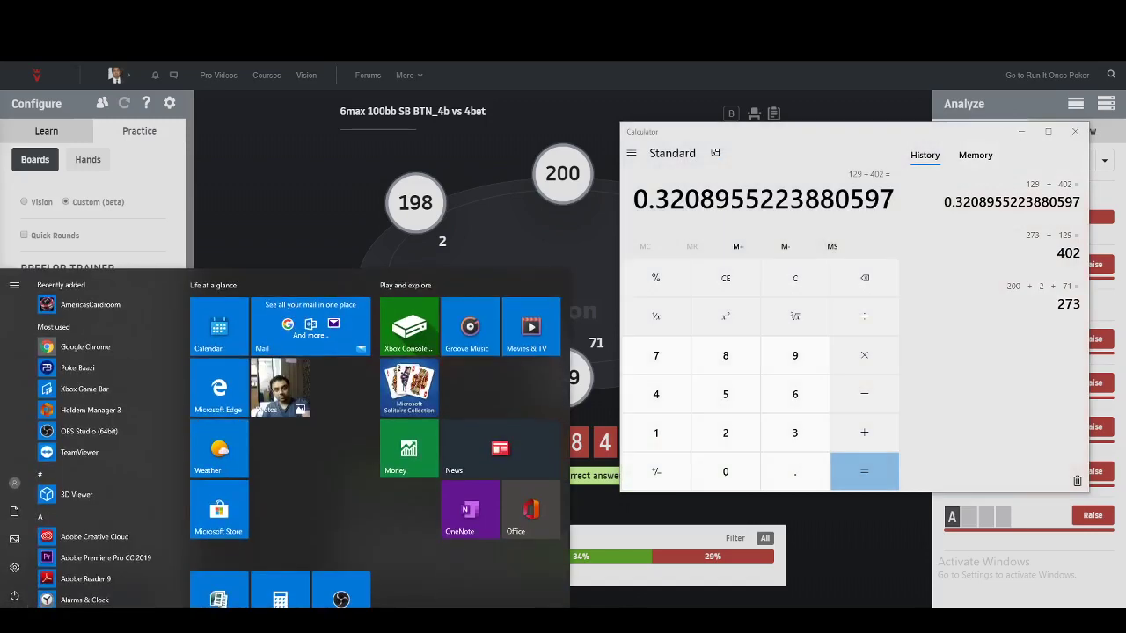
click(15, 606)
key(super)
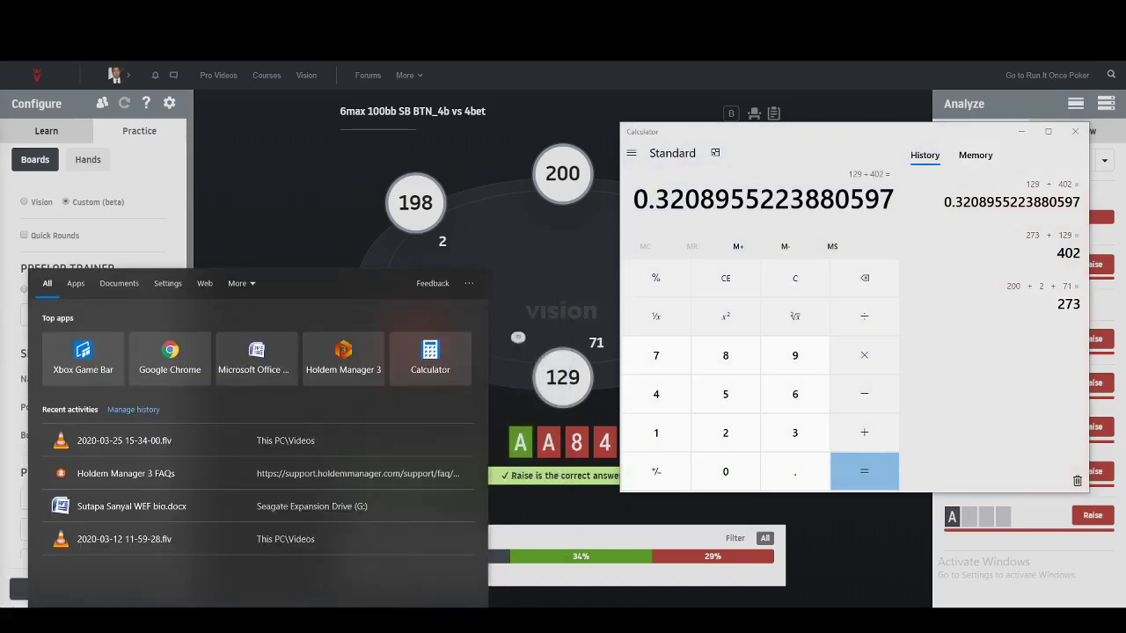
text(odds)
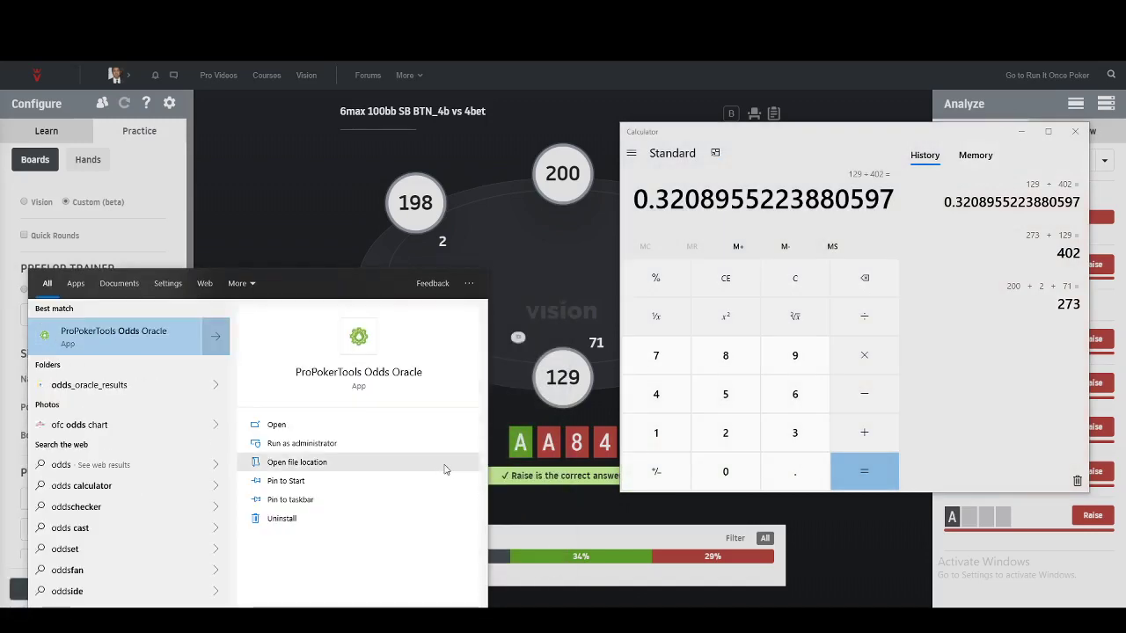
click(163, 329)
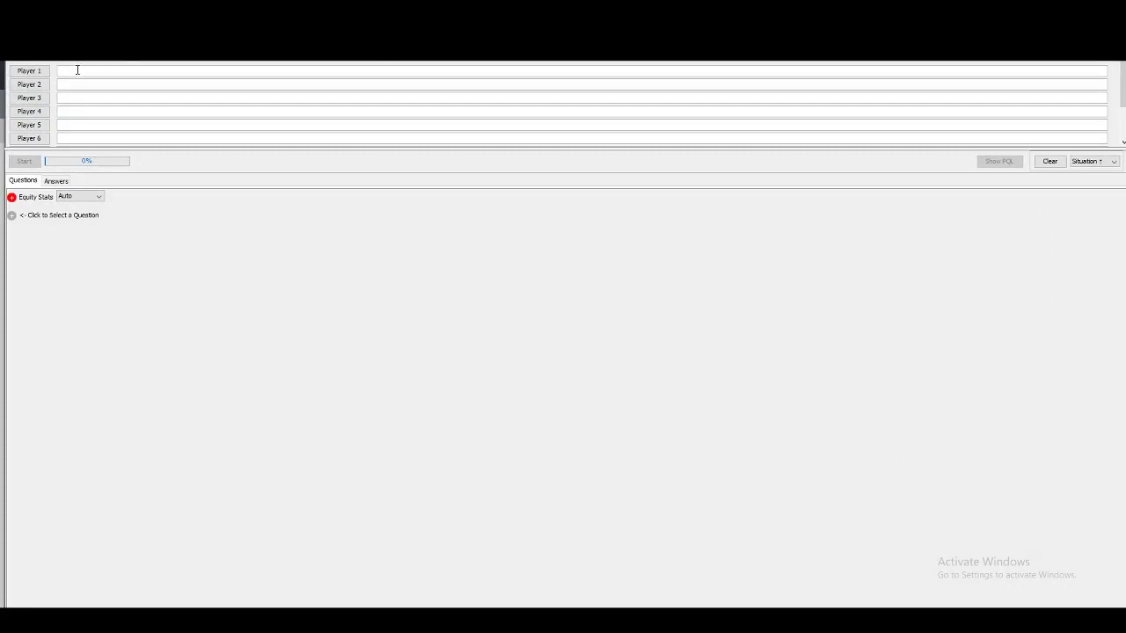
Step: Enter AsQsQh7h as Player 1's hand
text(QA)
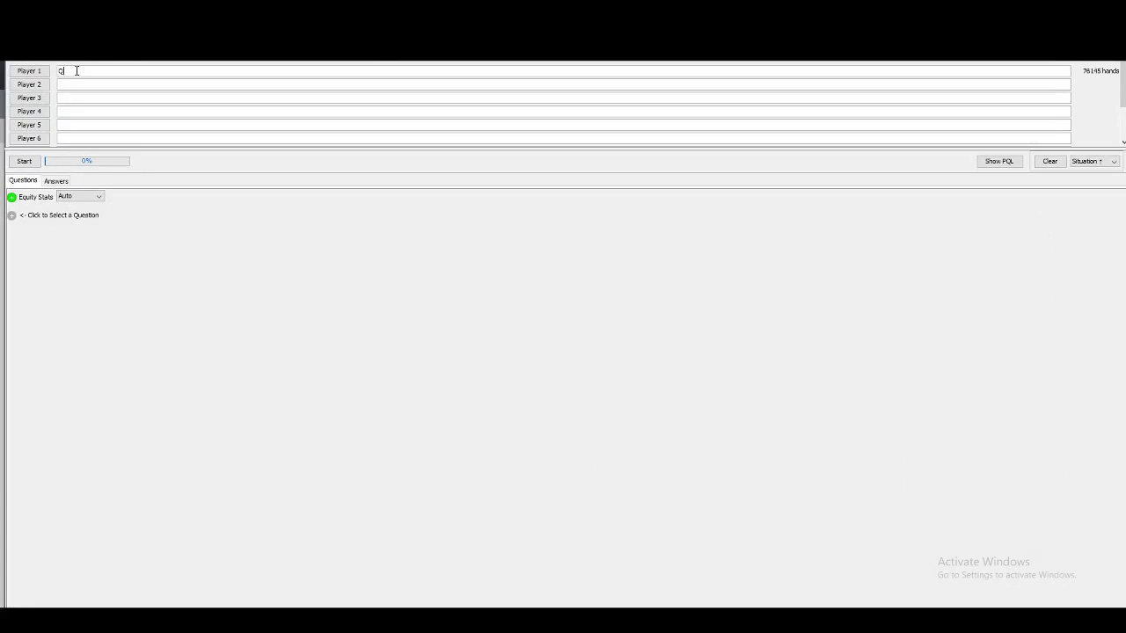
key(BackSpace)
key(BackSpace)
text(A)
text(sQs)
text(c)
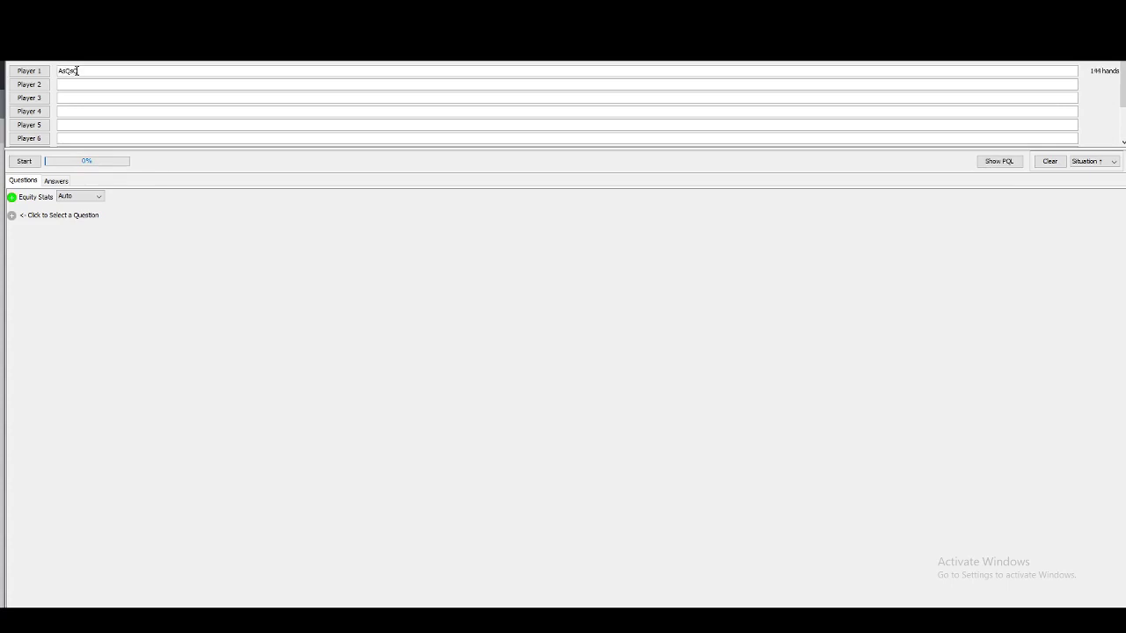
text(h7)
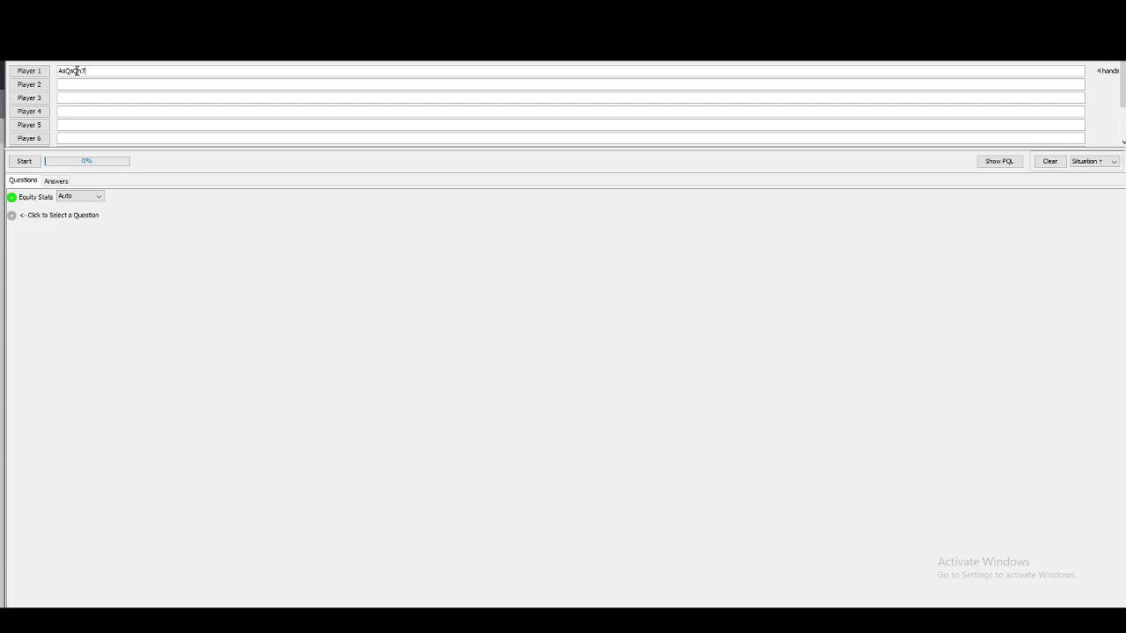
text(h)
Step: Enter AA as Player 2's range and run the equity simulation against Player 1's hand
key(Tab)
key(Tab)
text(AA)
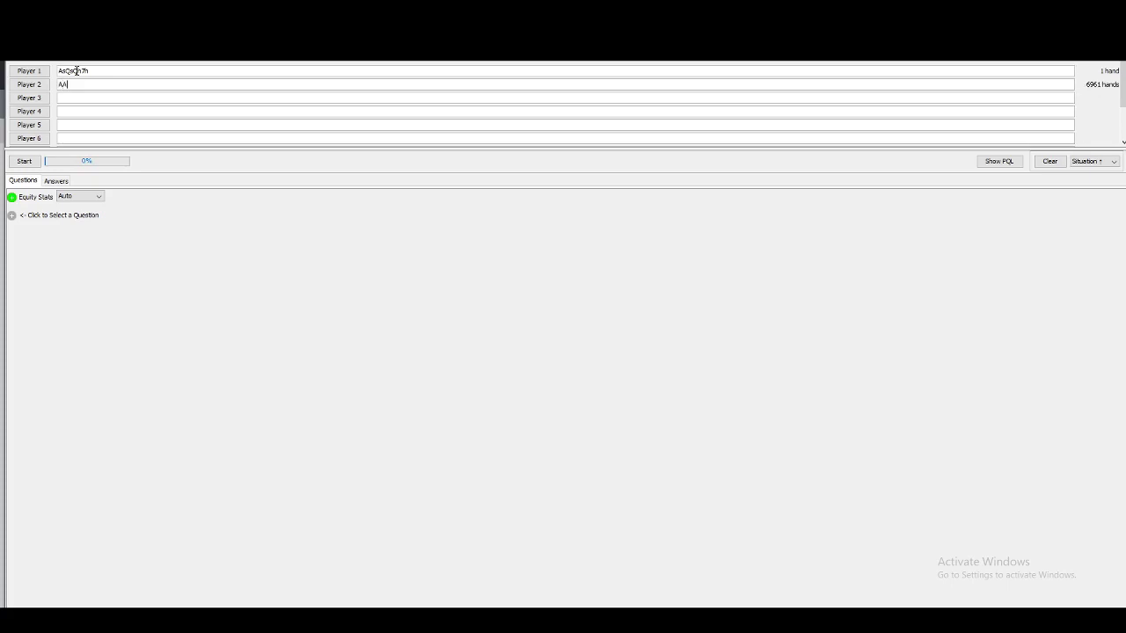
click(35, 162)
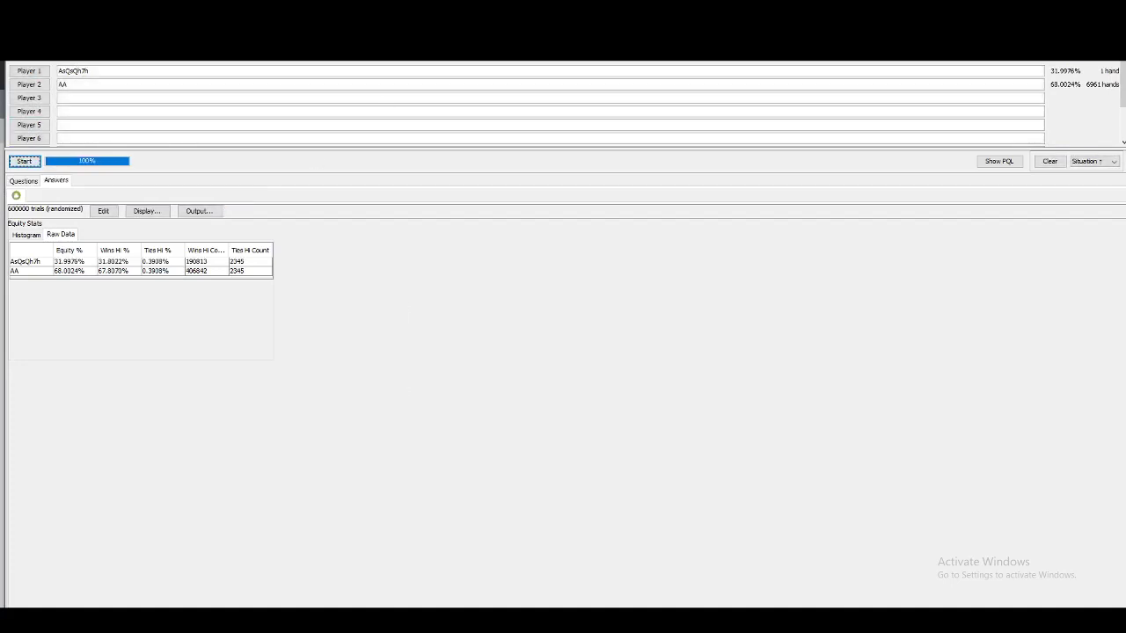
Step: Change Player 1's hand to AsQsQd7h and rerun the equity simulation against AA
mouse_move(446, 620)
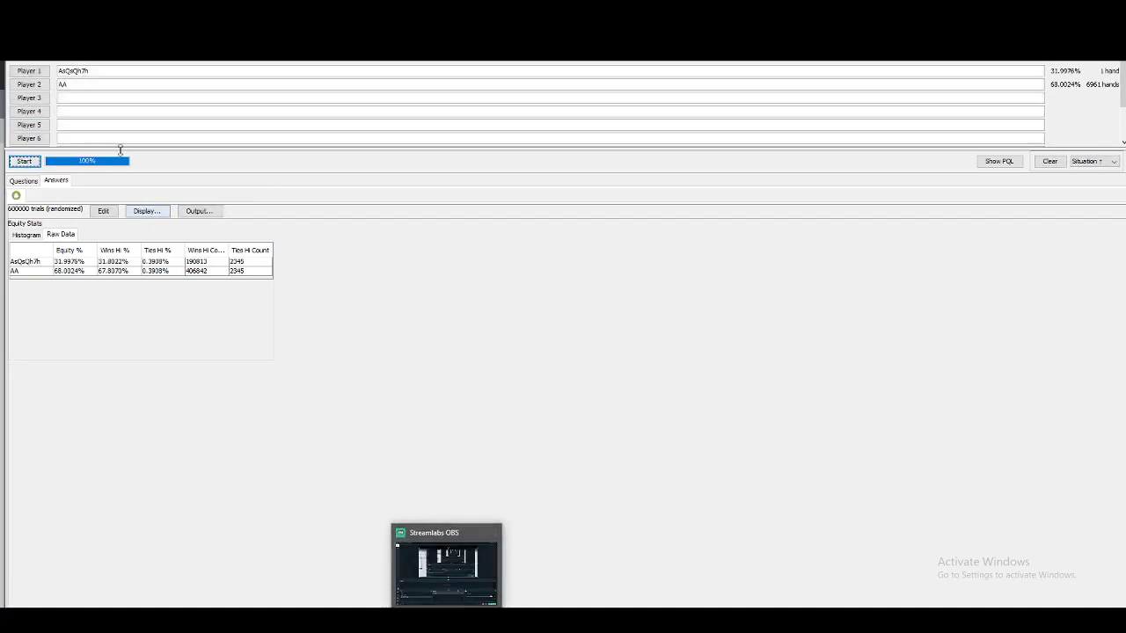
click(74, 70)
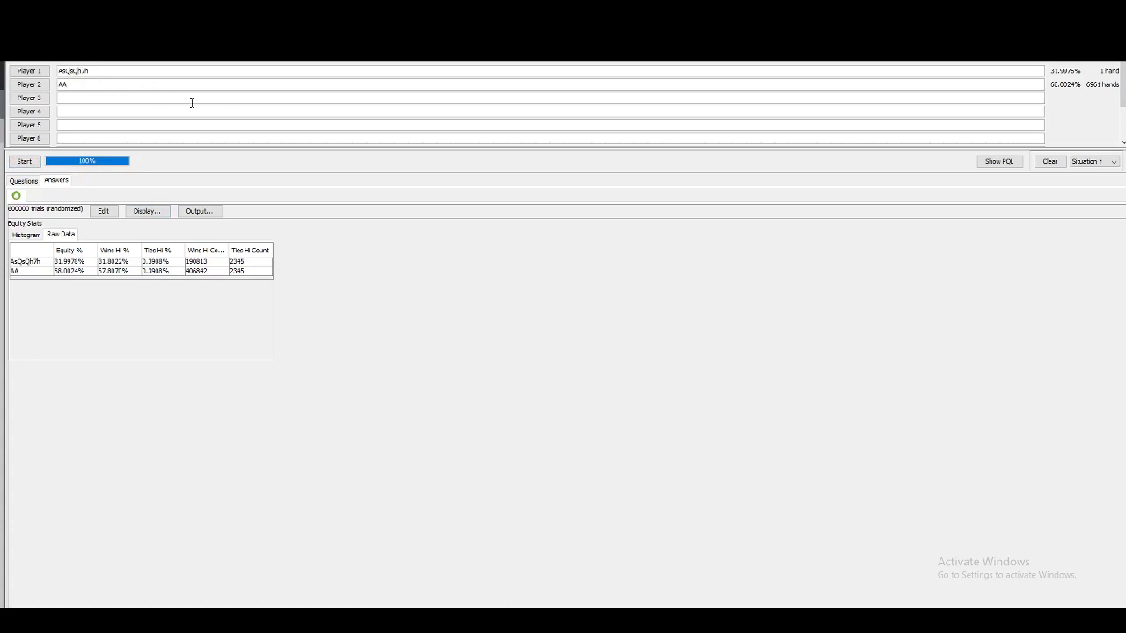
key(BackSpace)
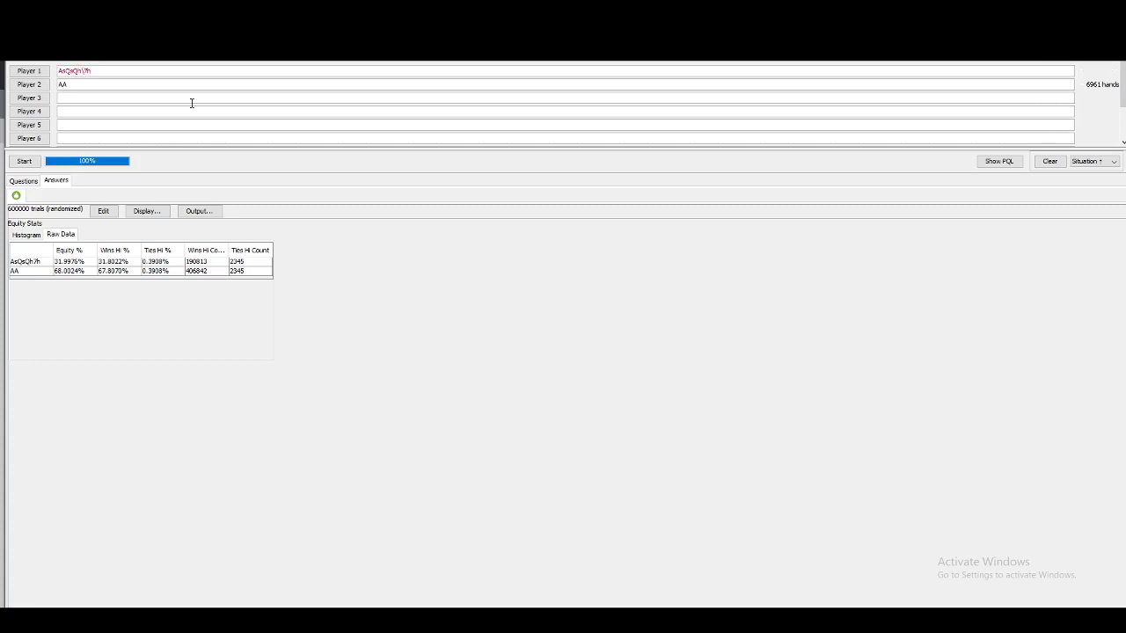
key(BackSpace)
key(BackSpace)
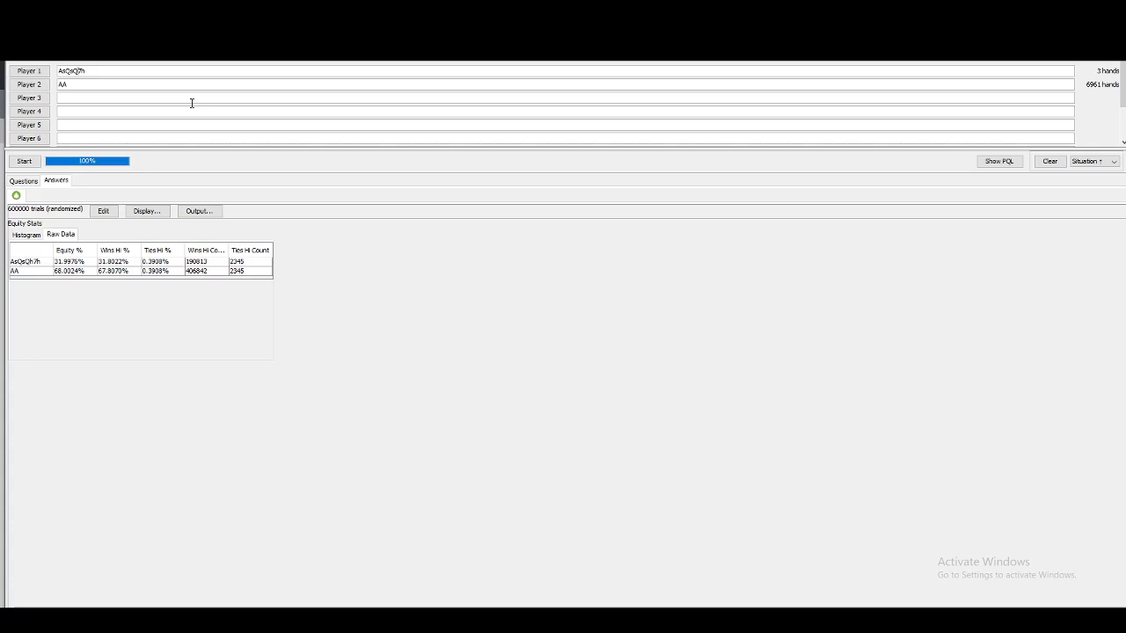
text(d)
click(24, 162)
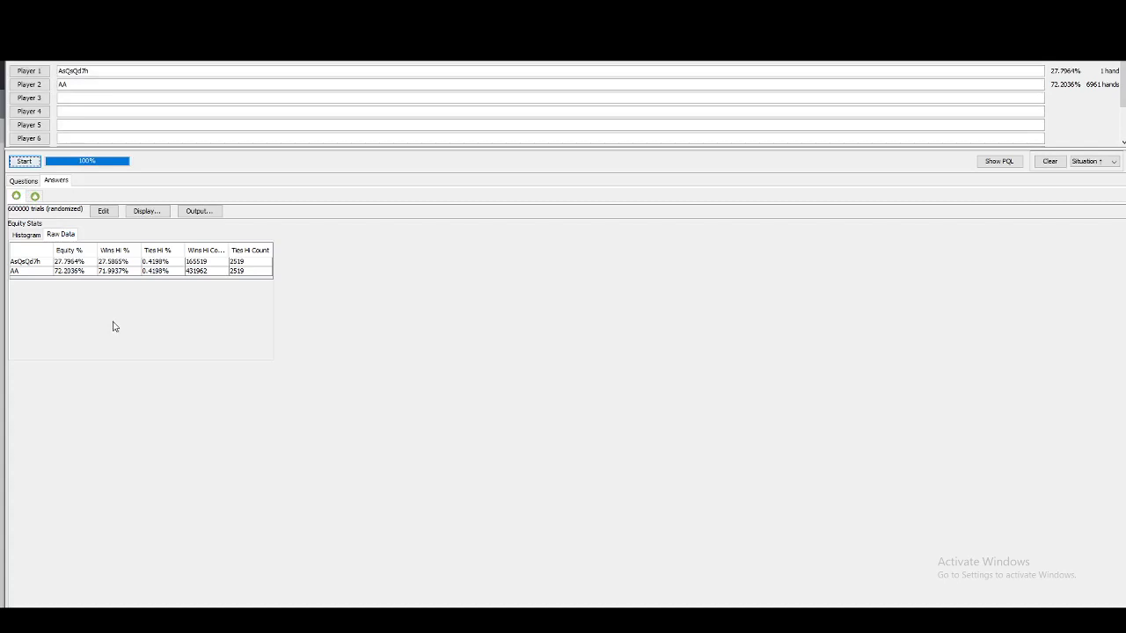
Step: Switch back to the Run It Once Vision page in Google Chrome, in front of the calculator
mouse_move(504, 620)
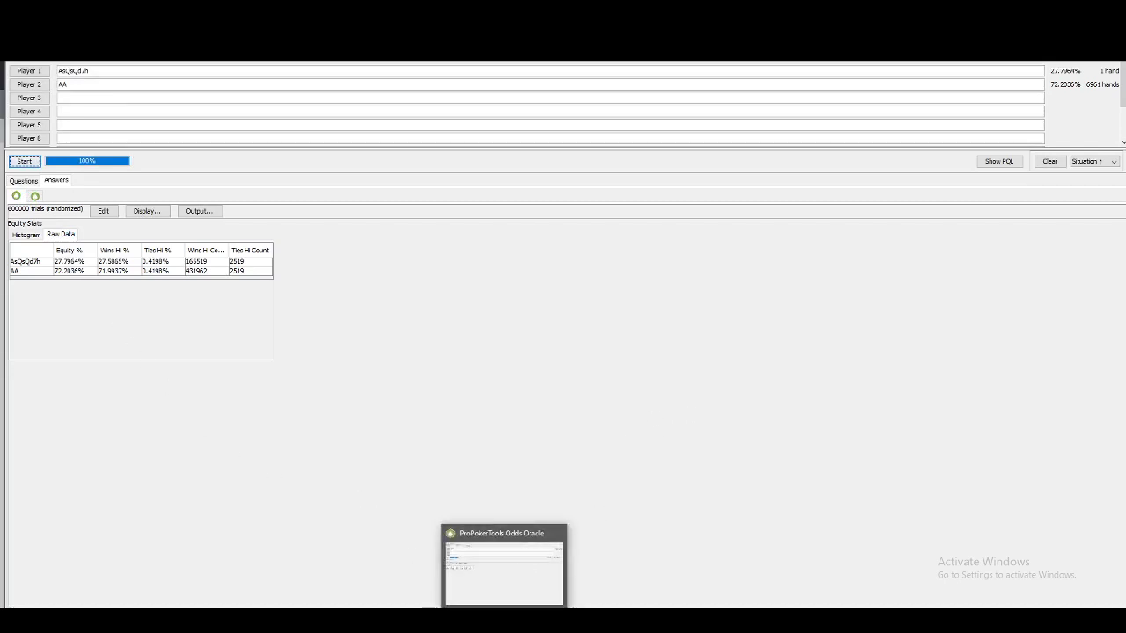
mouse_move(374, 620)
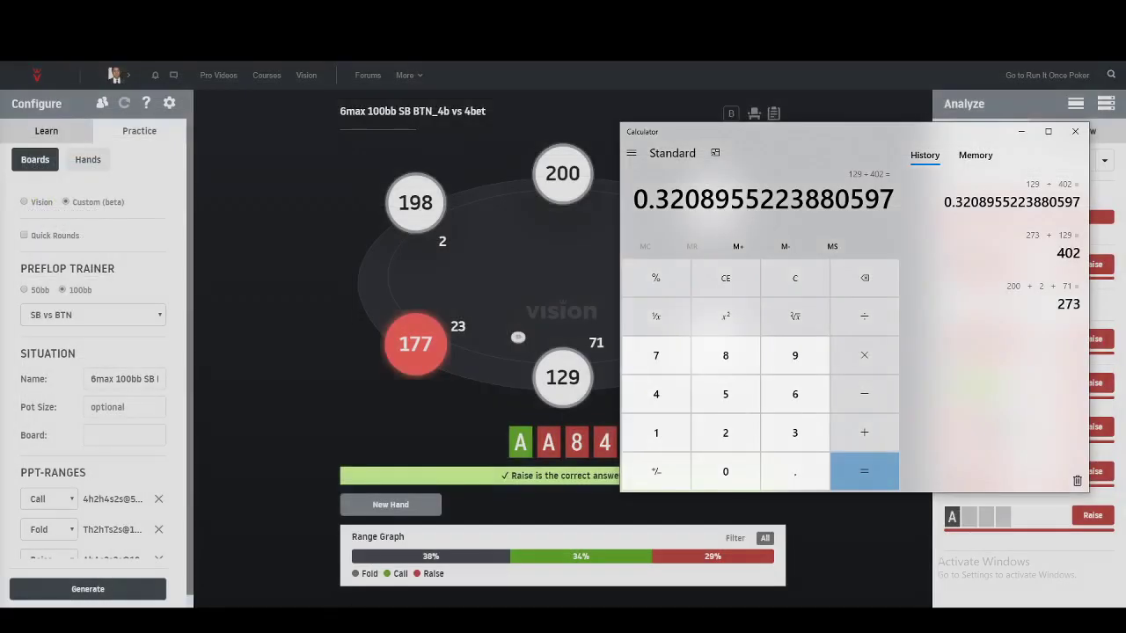
mouse_move(390, 620)
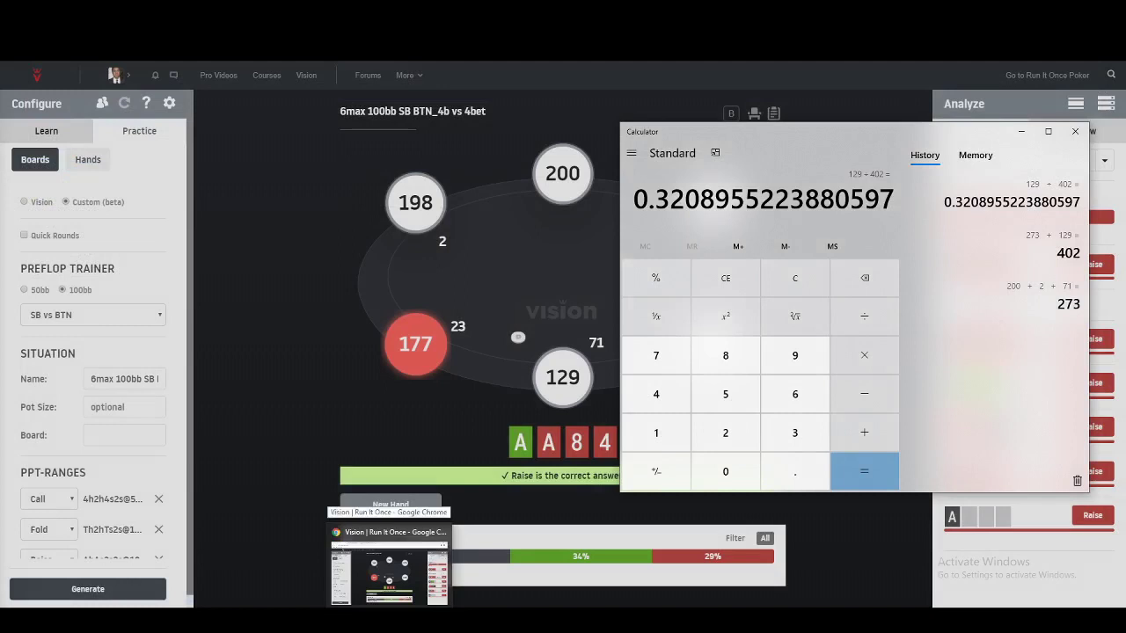
click(389, 620)
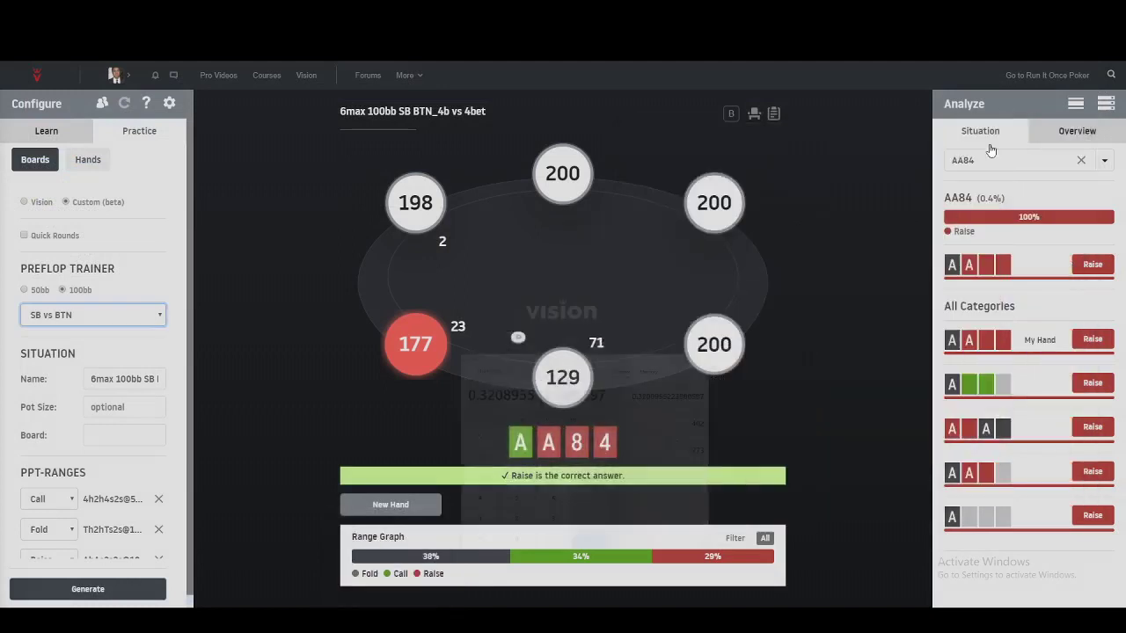
Step: Switch to Holdem Manager and remove the tag from the 12:10 PM hand in the sessions hand list
mouse_move(446, 620)
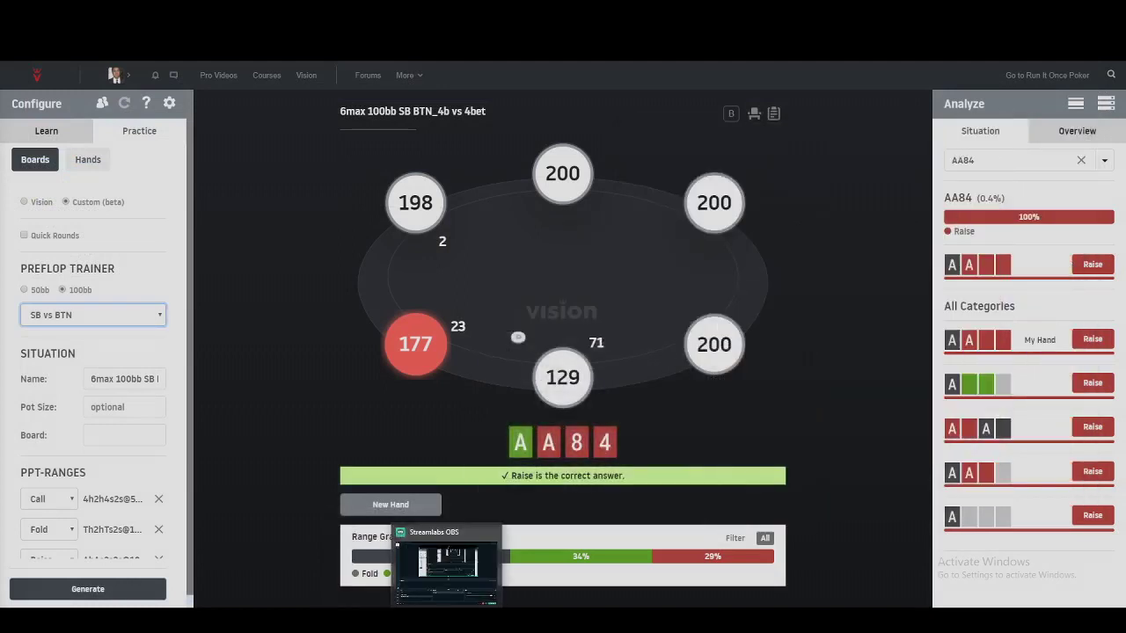
click(334, 545)
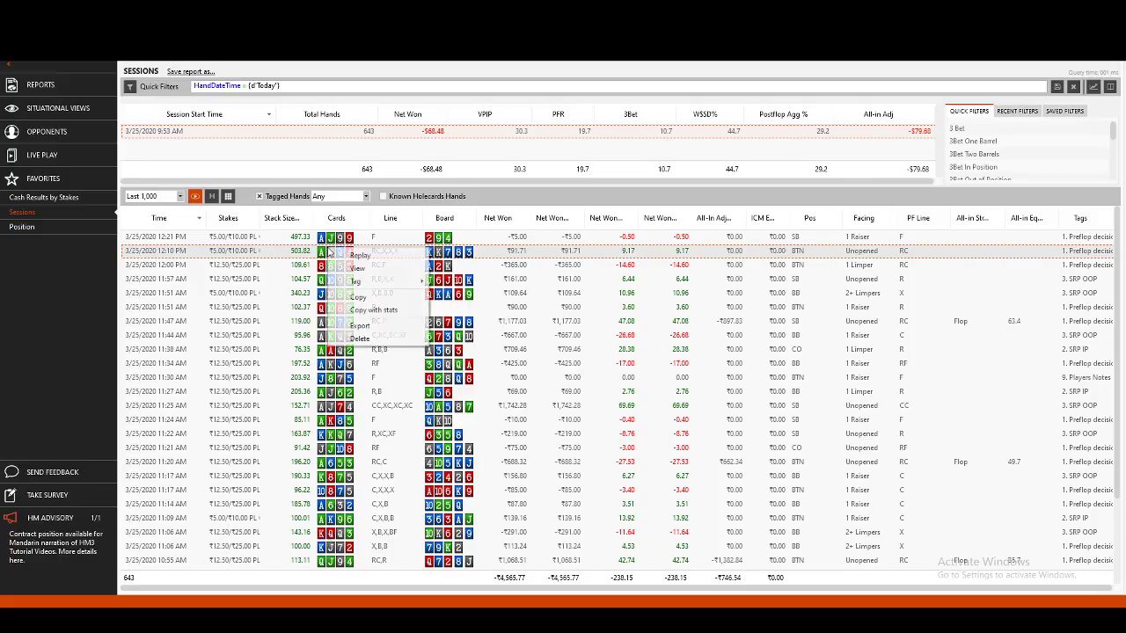
right_click(331, 253)
mouse_move(412, 283)
click(482, 291)
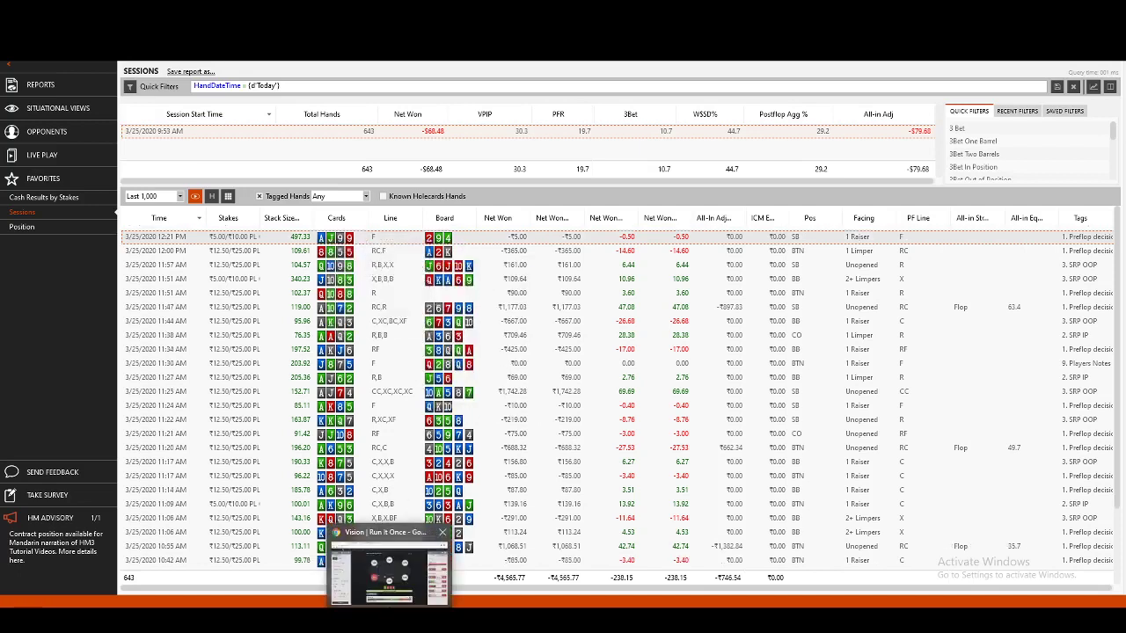
Step: Return to Vision, generate the 100bb BTN vs BB 3bet preflop situation, and answer the dealt J986 hand with Call
click(383, 572)
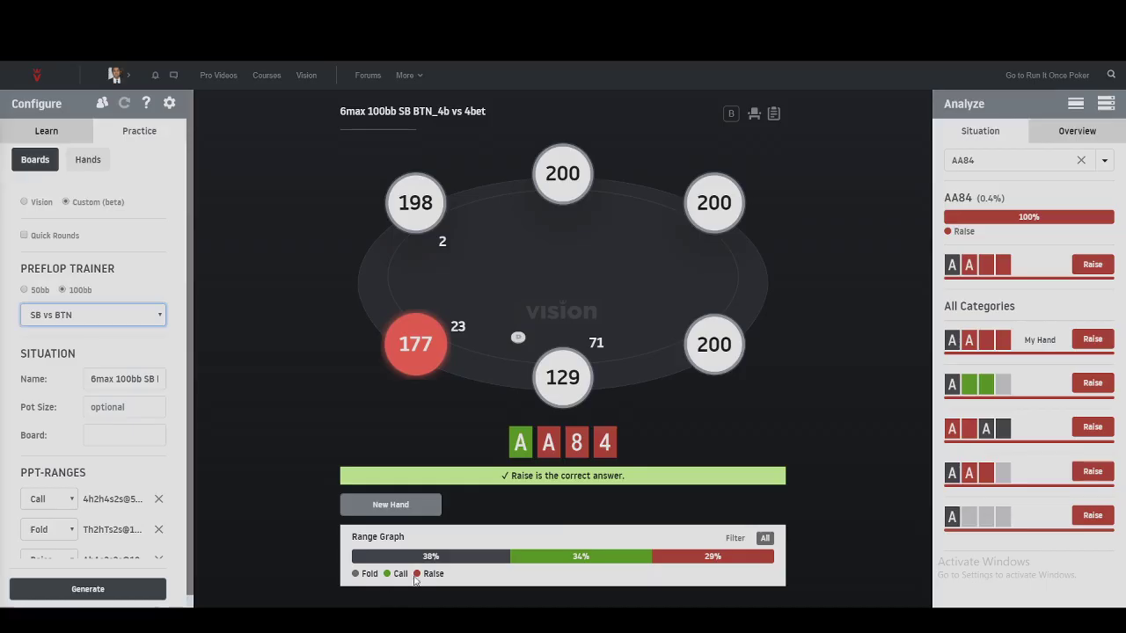
click(110, 323)
drag(166, 519, 166, 453)
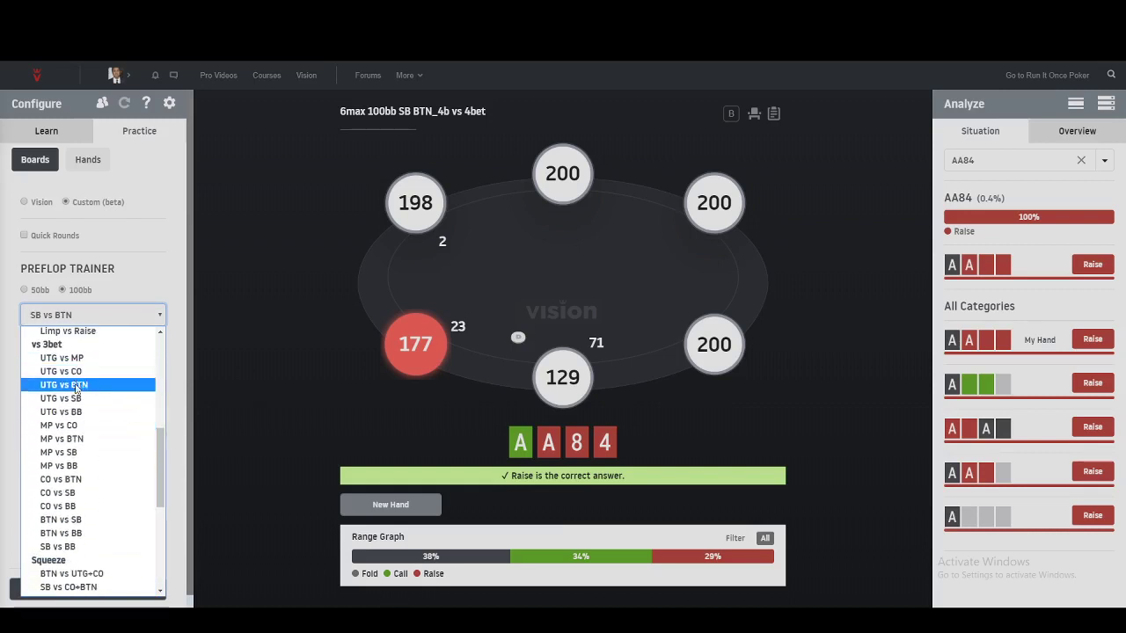
click(79, 533)
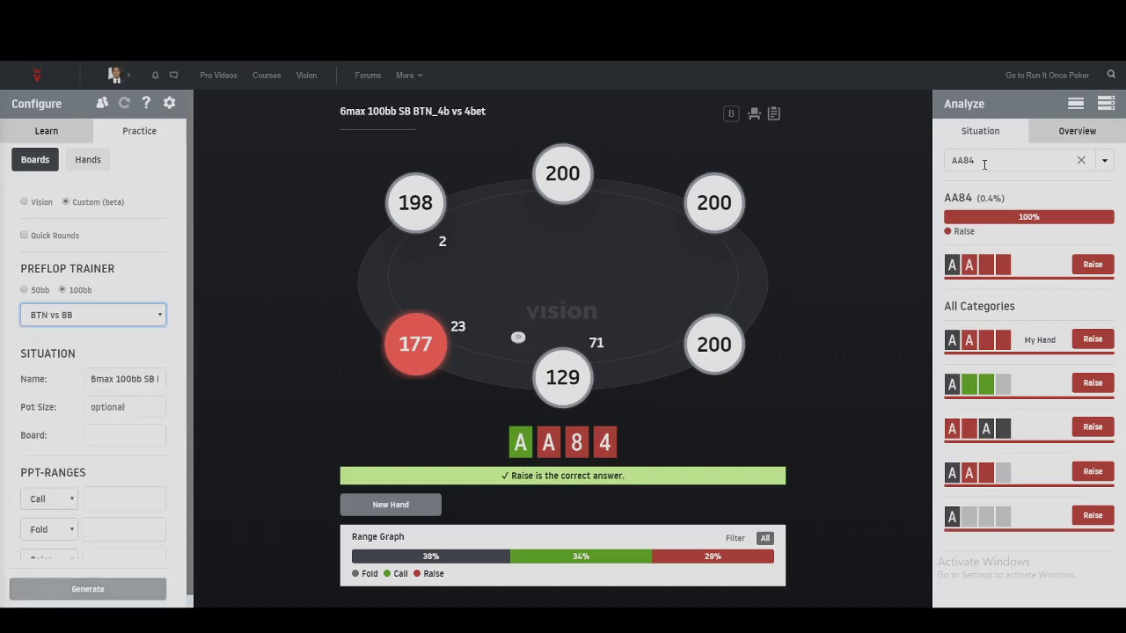
mouse_move(446, 615)
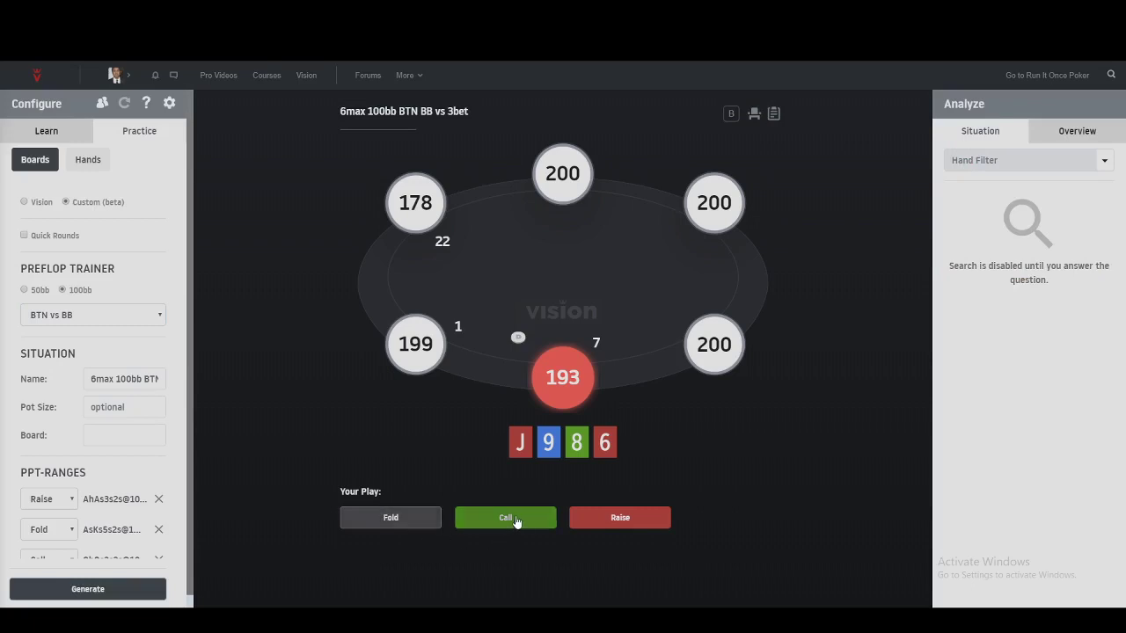
click(553, 515)
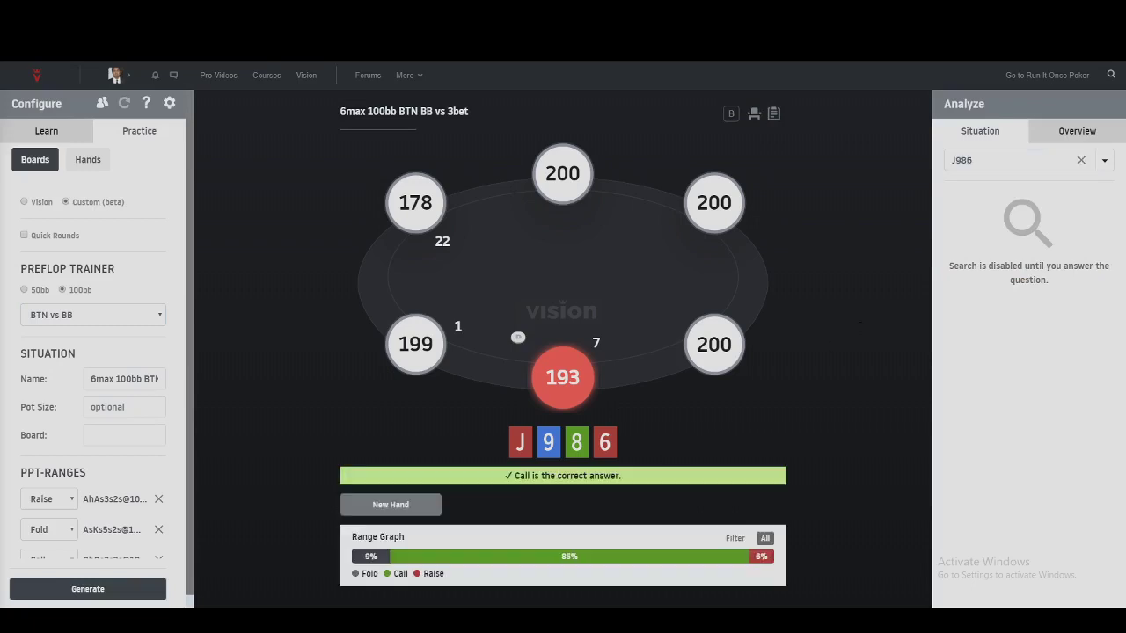
Step: Filter the BTN vs BB 3bet situation analysis for the hand AQQ4
double_click(992, 159)
text(A)
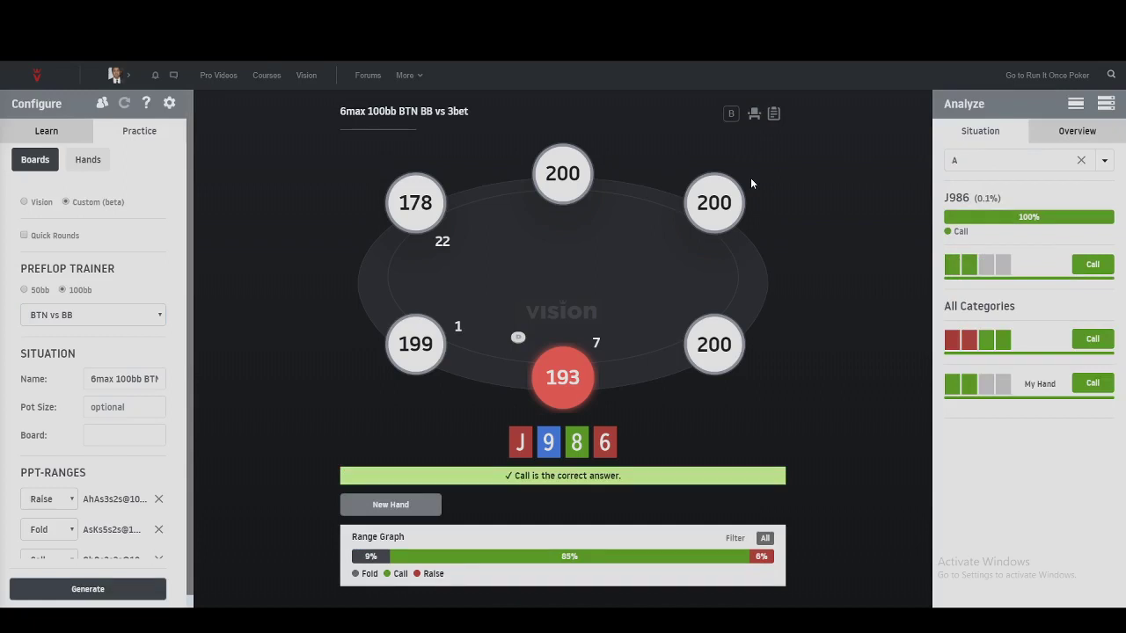
text(QQ4)
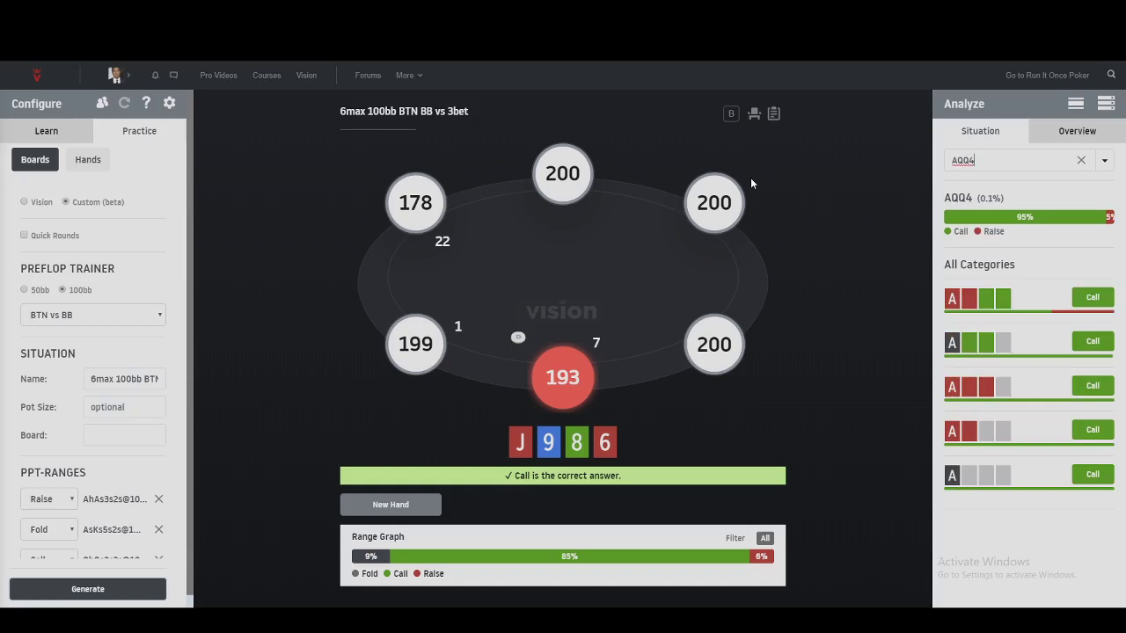
Step: Change the situation analysis hand filter to AJJ4
key(BackSpace)
key(BackSpace)
key(BackSpace)
text(JJ4)
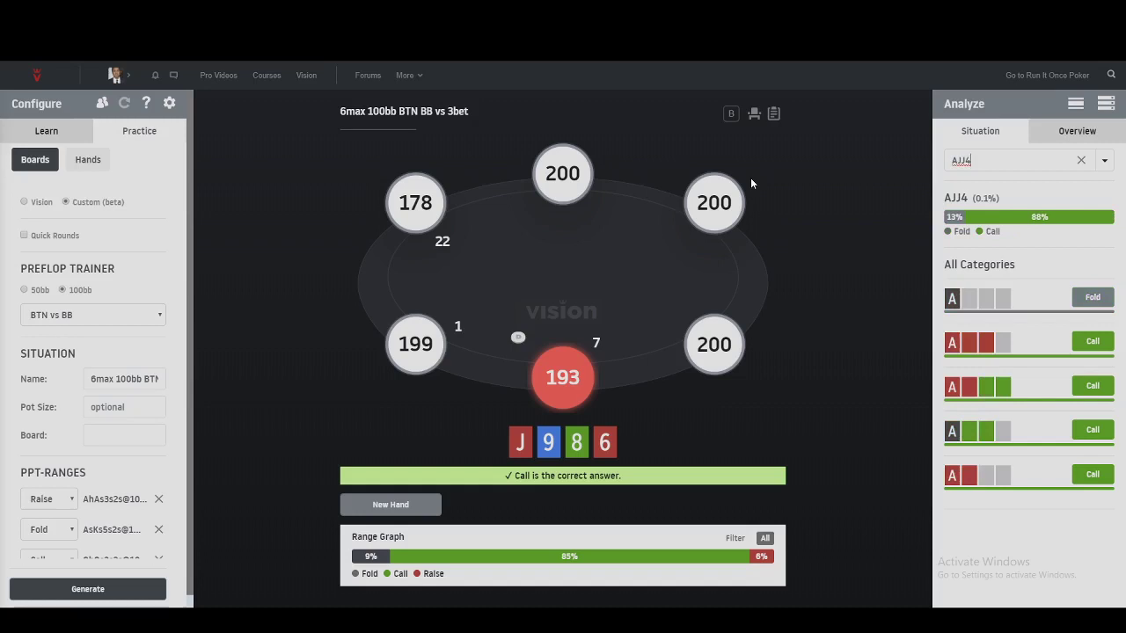
Step: Change the situation analysis hand filter to AKK4 for the 100bb BTN vs BB 3bet situation
key(BackSpace)
key(BackSpace)
text(KK)
text(4)
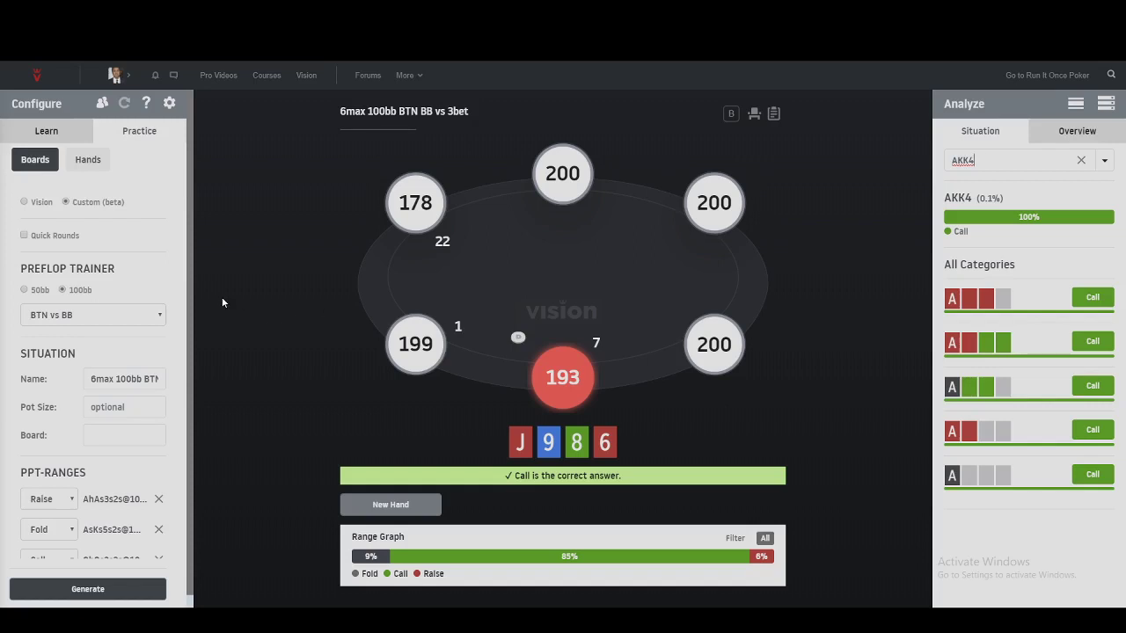
Step: Load the 50bb BTN vs BB 3bet situation, answering the dealt AQT2 hand with Fold so the analysis can be filtered for AKK4
click(24, 290)
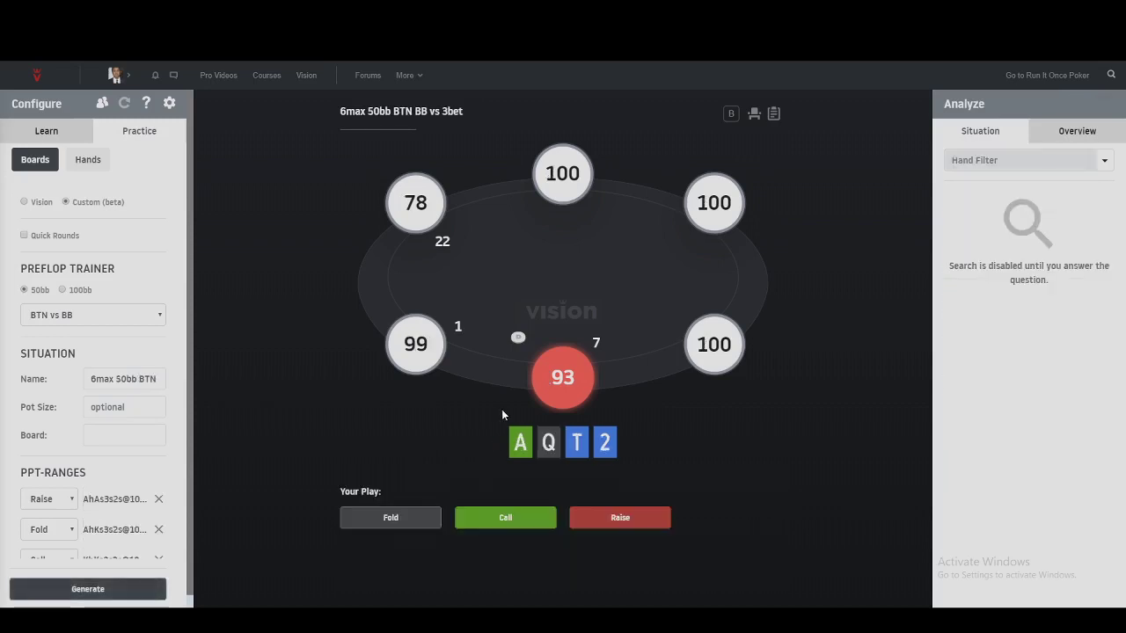
click(394, 524)
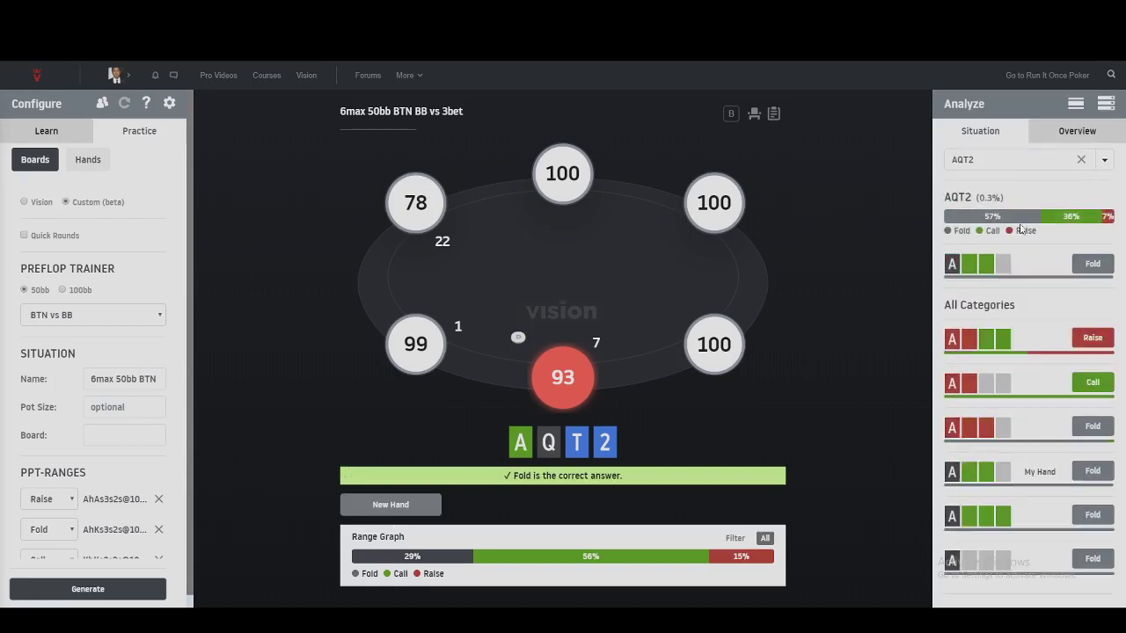
click(1008, 155)
text(AKK4)
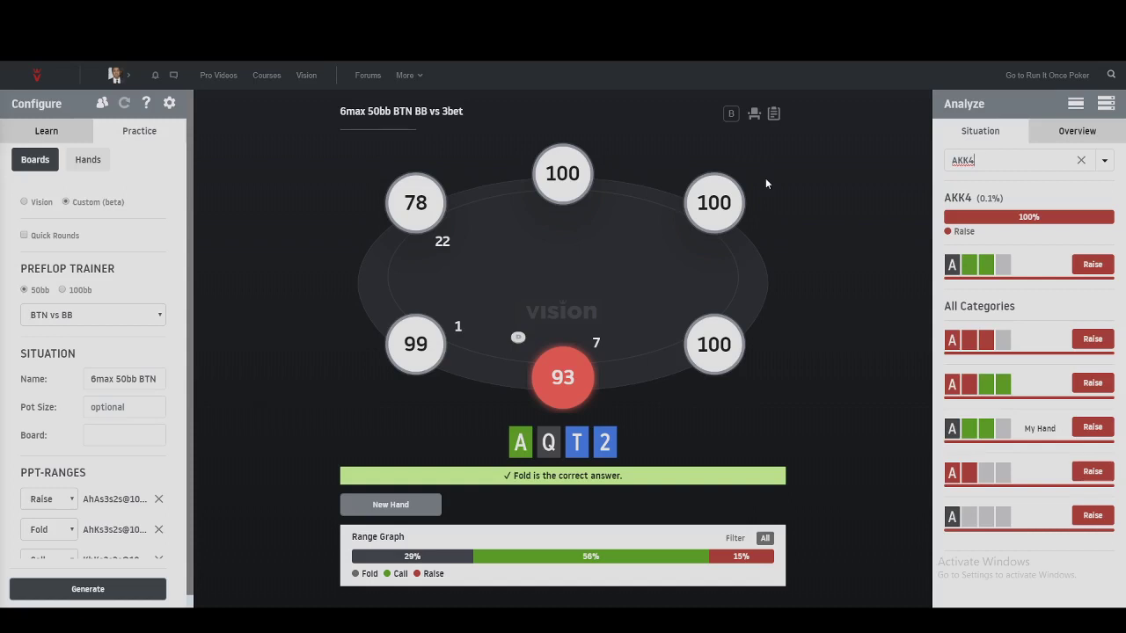
Step: Set the preflop trainer's stack depth to 100bb and generate the BTN vs BB 3bet situation
click(88, 589)
click(62, 290)
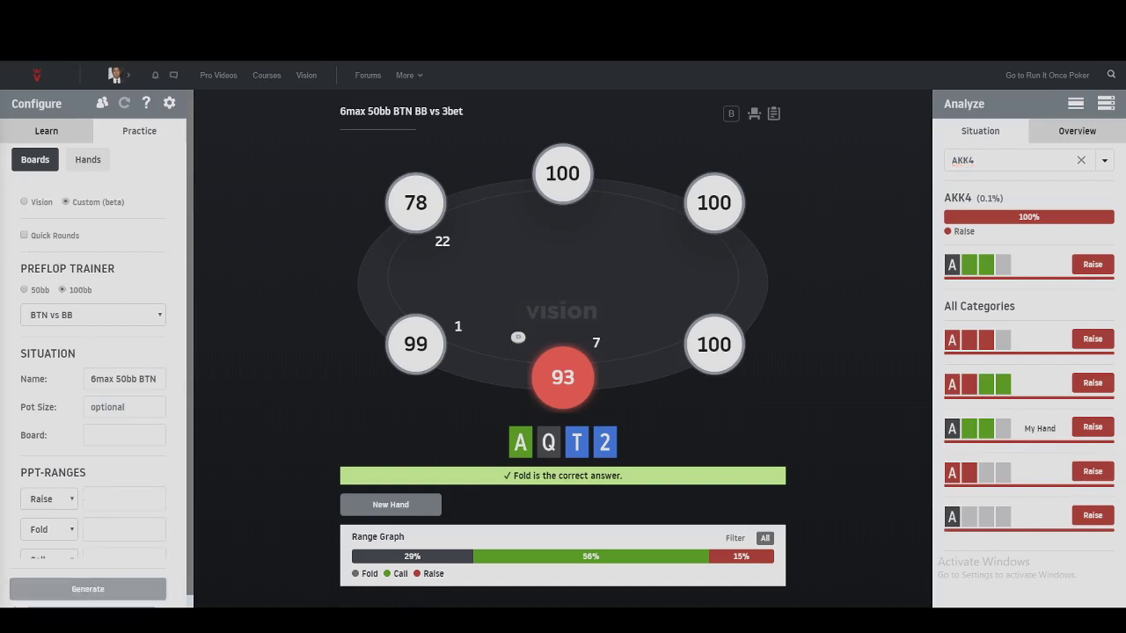
Step: Switch to Holdem Manager and open the 12:00 PM 8855 hand in the replayer
mouse_move(370, 607)
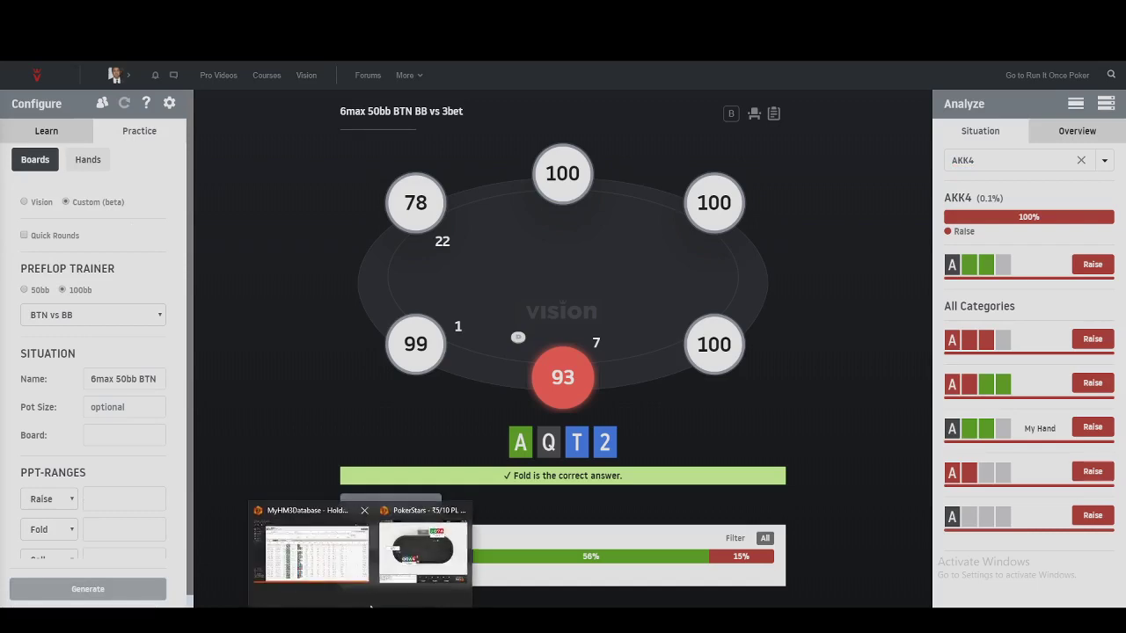
click(339, 563)
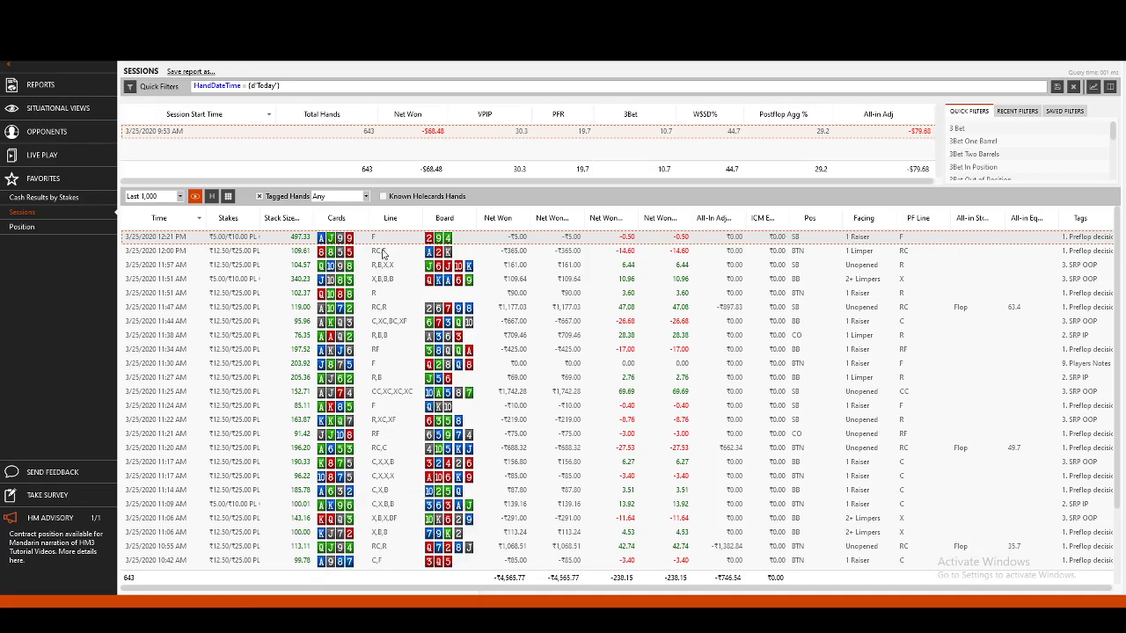
double_click(382, 255)
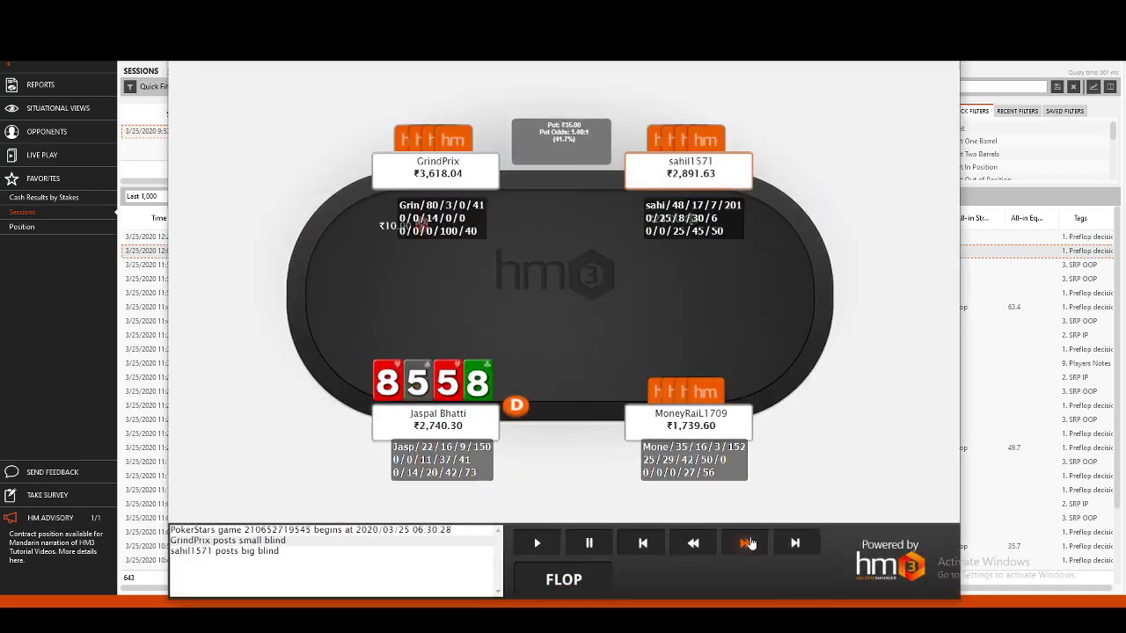
Step: Replay the 8855 hand's preflop action through the button's call of the 3bet, moving the big blind's stats off the chips
click(746, 542)
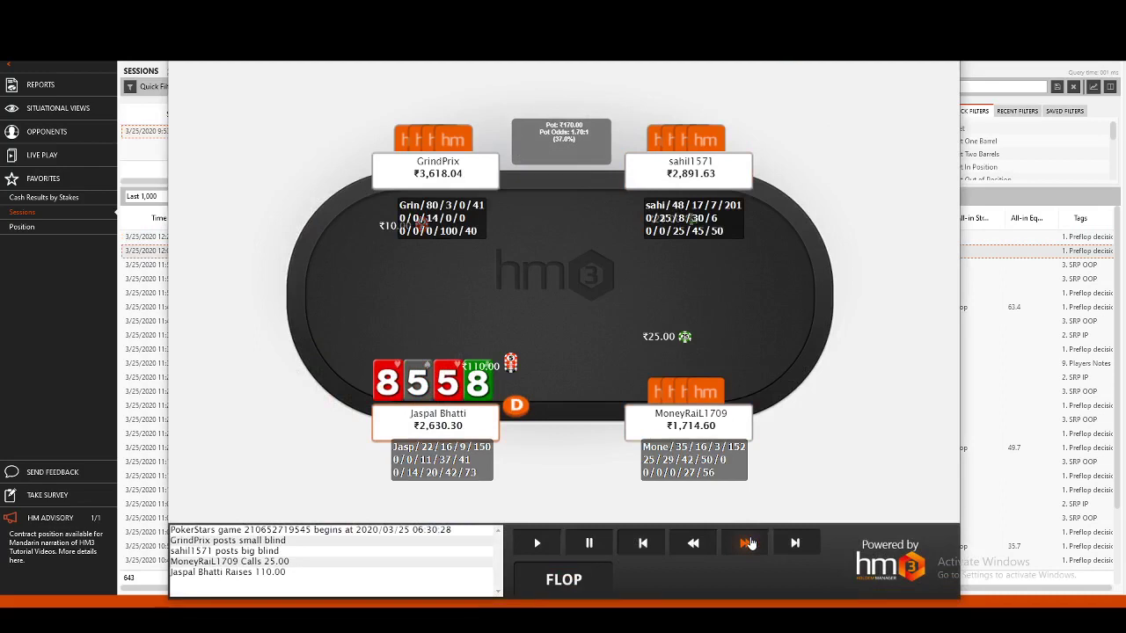
drag(686, 230, 805, 176)
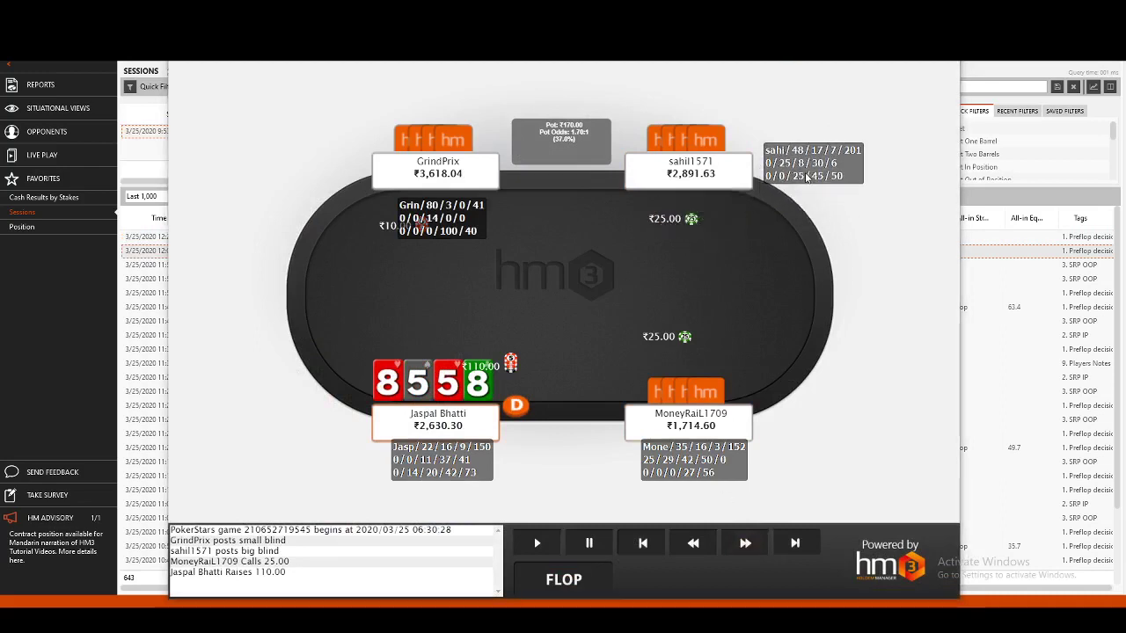
click(745, 544)
click(745, 543)
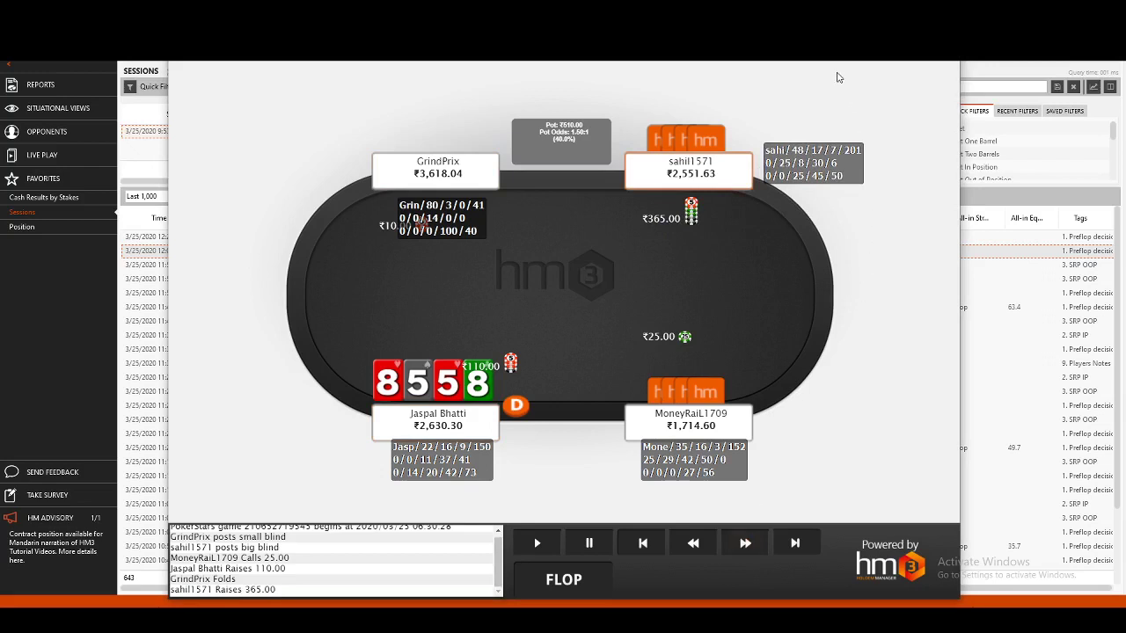
click(745, 544)
click(744, 543)
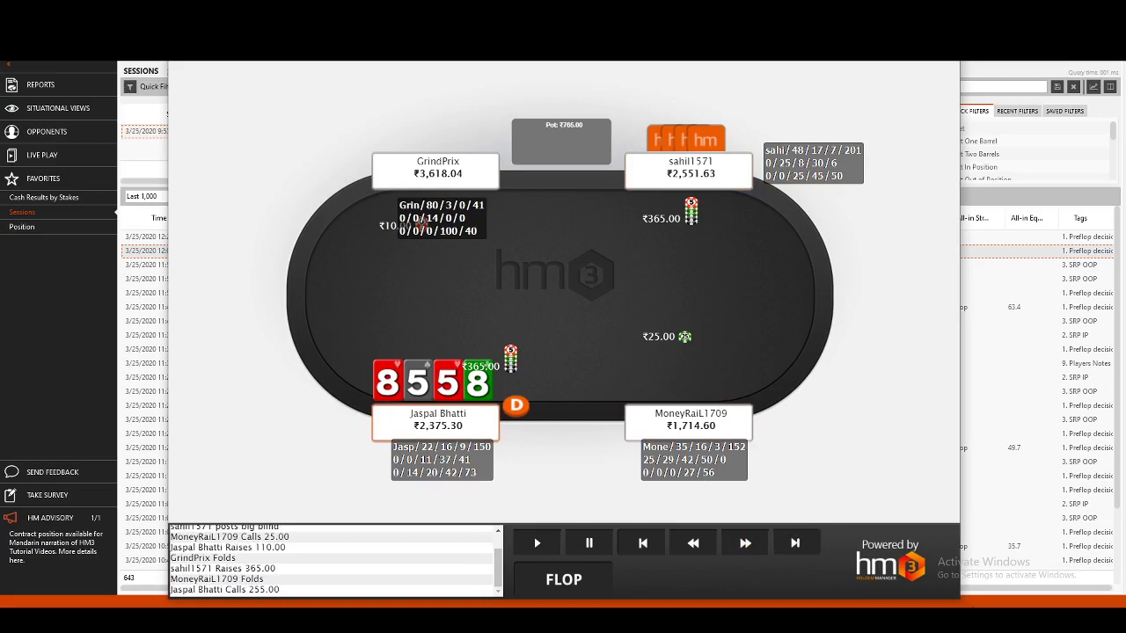
key(Escape)
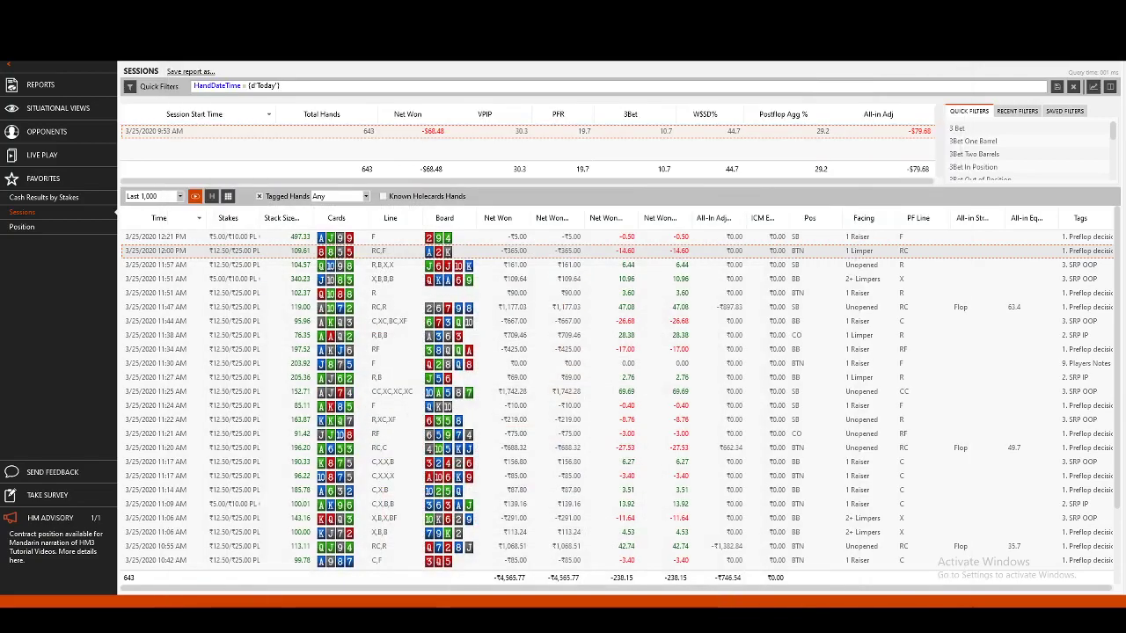
Step: Return to Vision, recheck the replayed 8855 hand's preflop action in Holdem Manager, and go back to the trainer
key(super+Down)
key(super+Down)
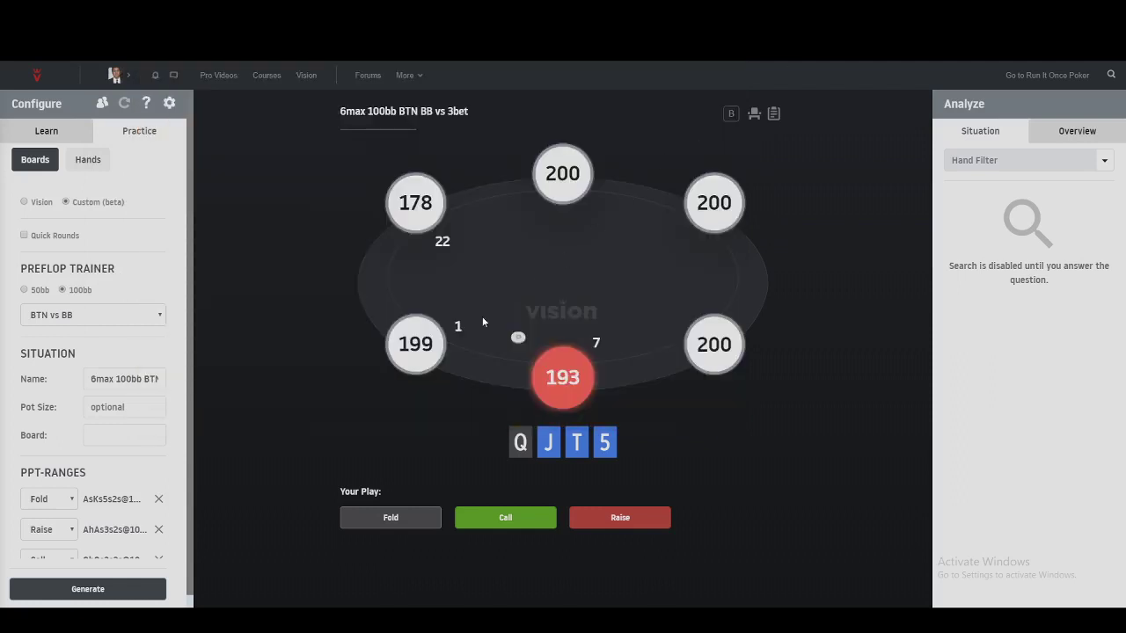
click(139, 320)
mouse_move(368, 75)
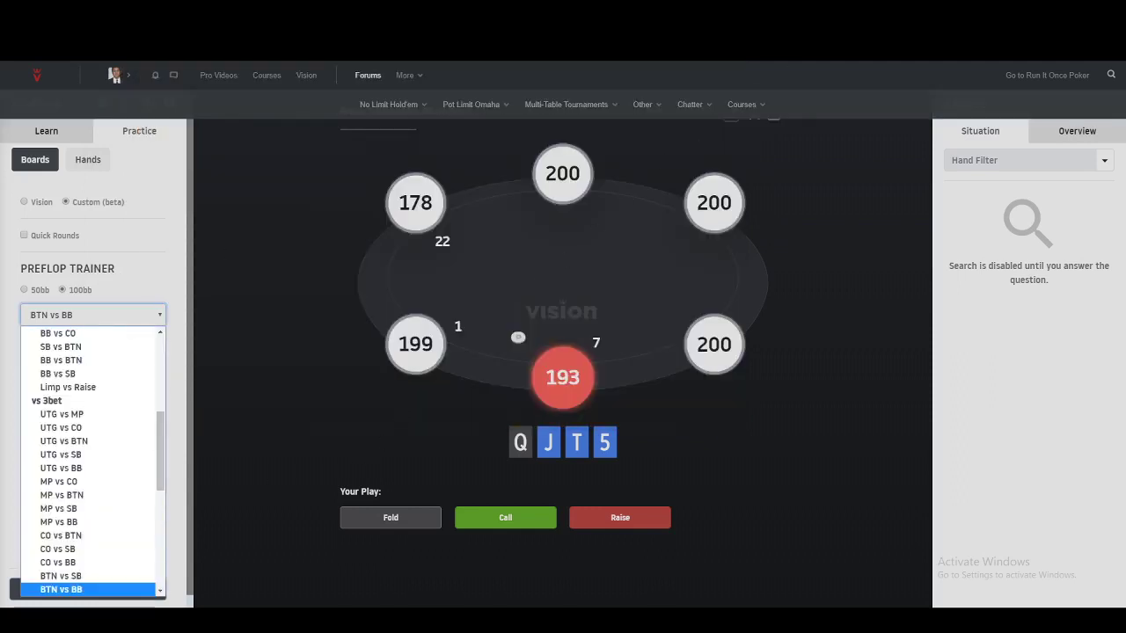
key(Escape)
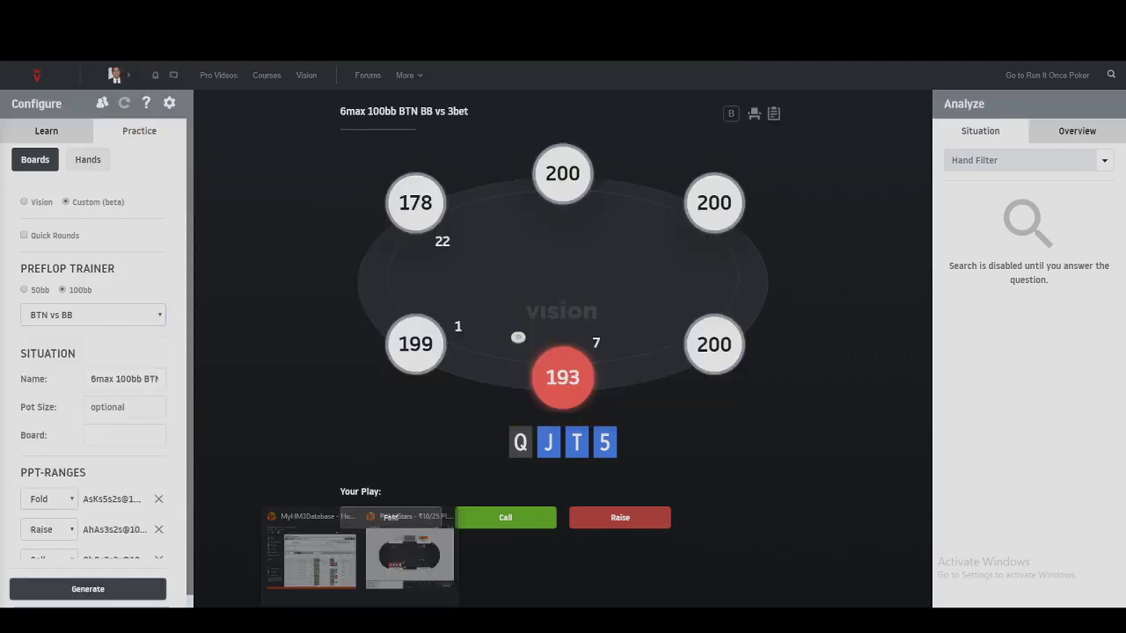
click(414, 570)
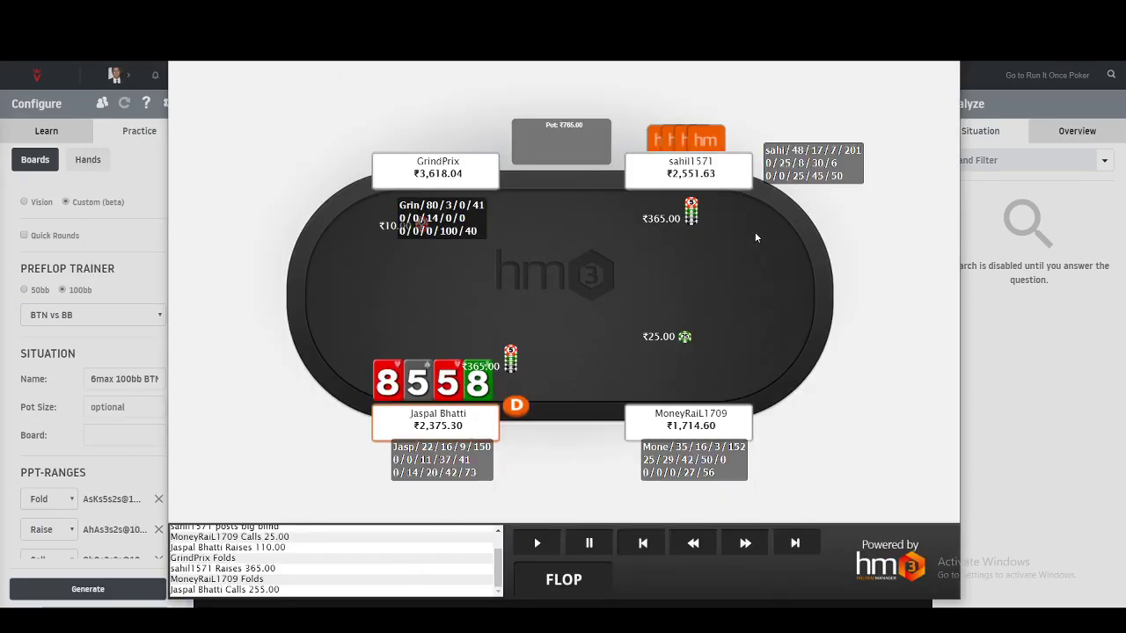
key(alt+Tab)
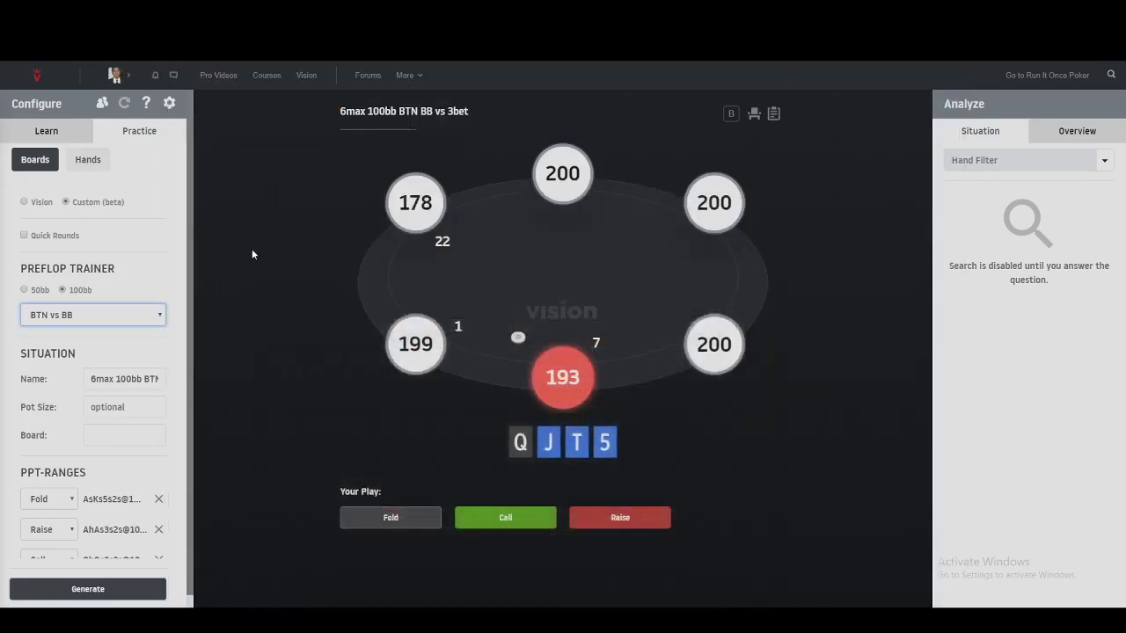
Step: Select the BB vs BTN scenario from the CC/3bet group for the 100bb preflop trainer
click(87, 317)
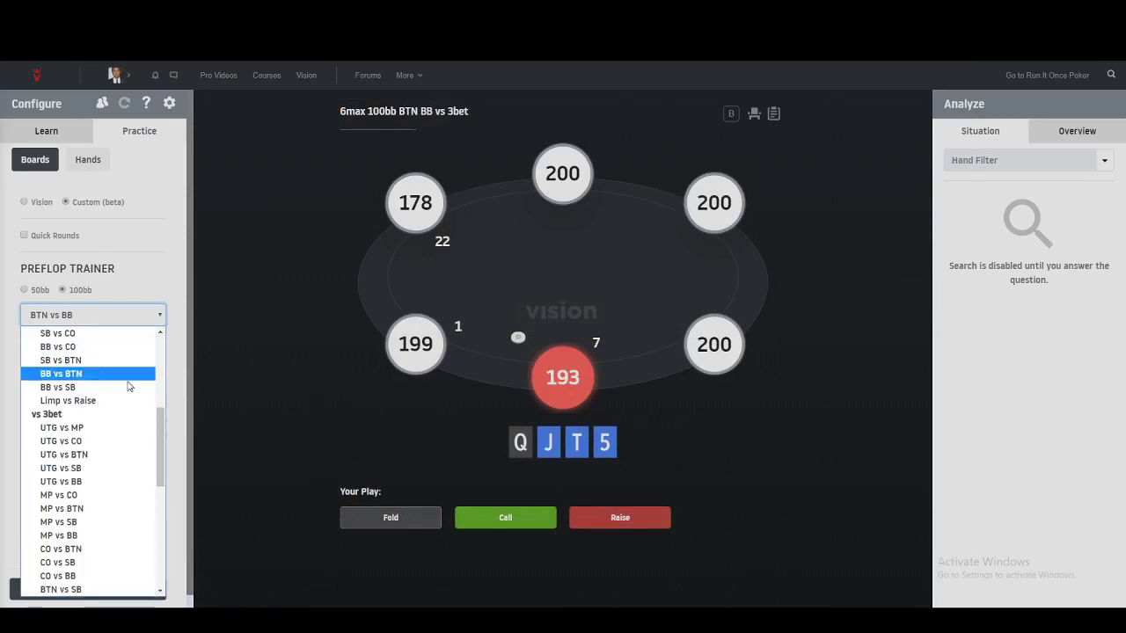
scroll(160, 457, up, 1)
scroll(160, 458, up, 3)
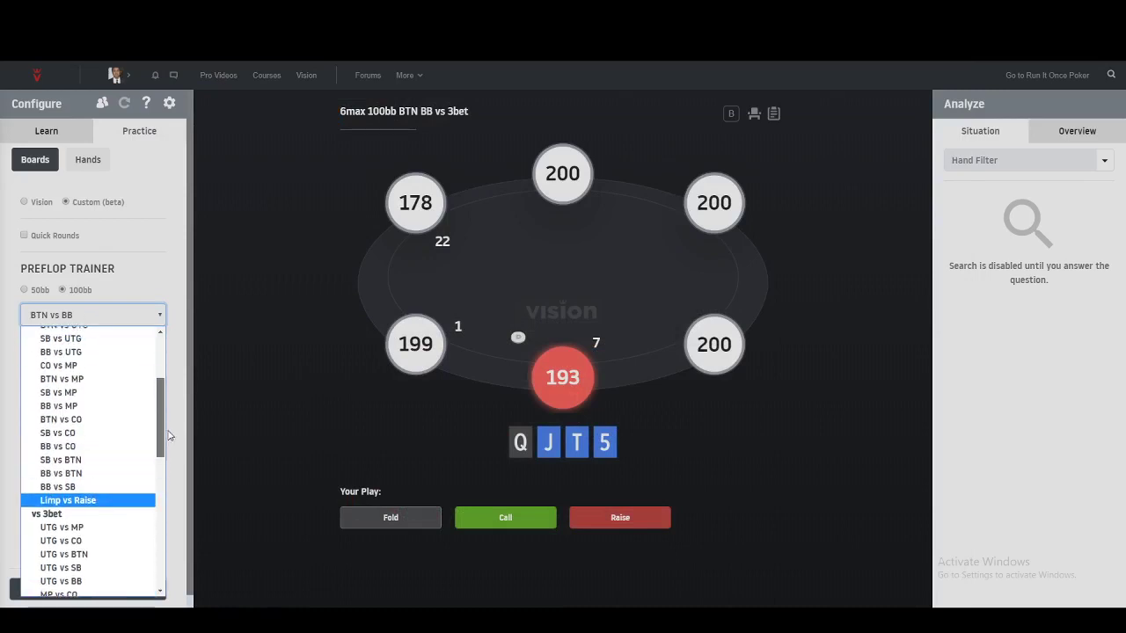
scroll(167, 429, up, 1)
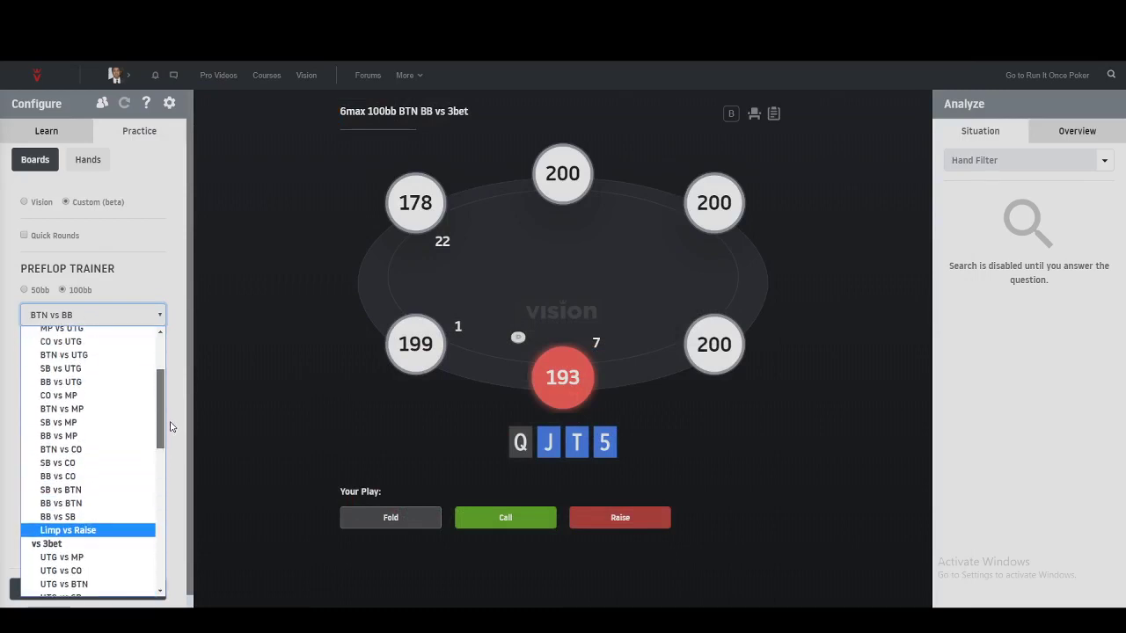
click(131, 504)
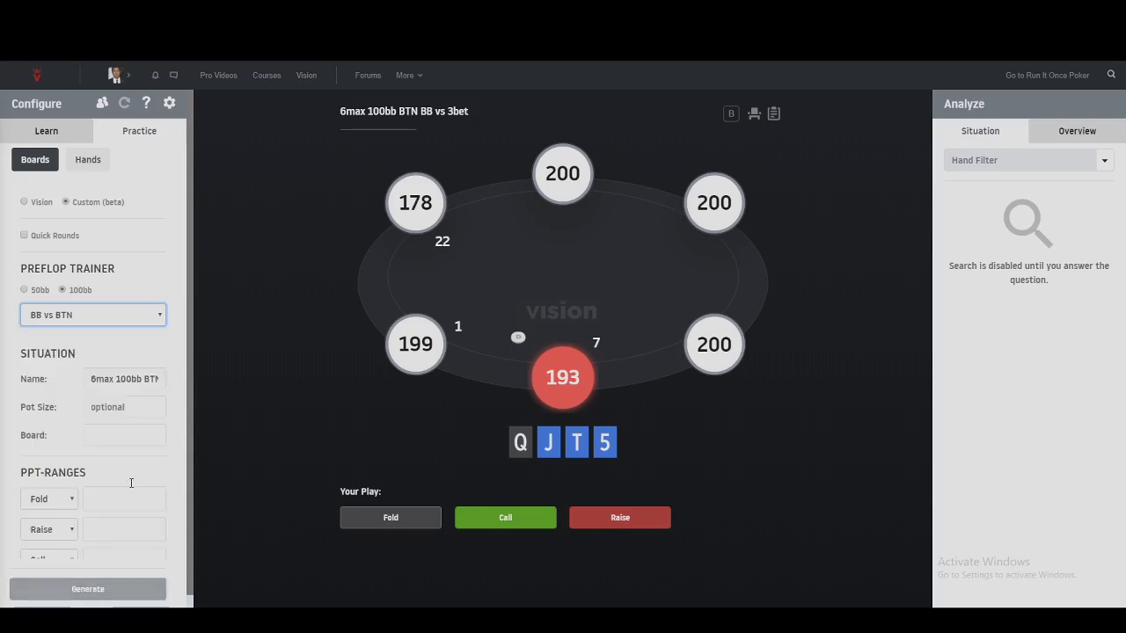
Step: Set the trainer scenario to BTN vs BB in the vs 3bet group, answer the dealt K542 hand with Fold, and dismiss the alert
click(143, 323)
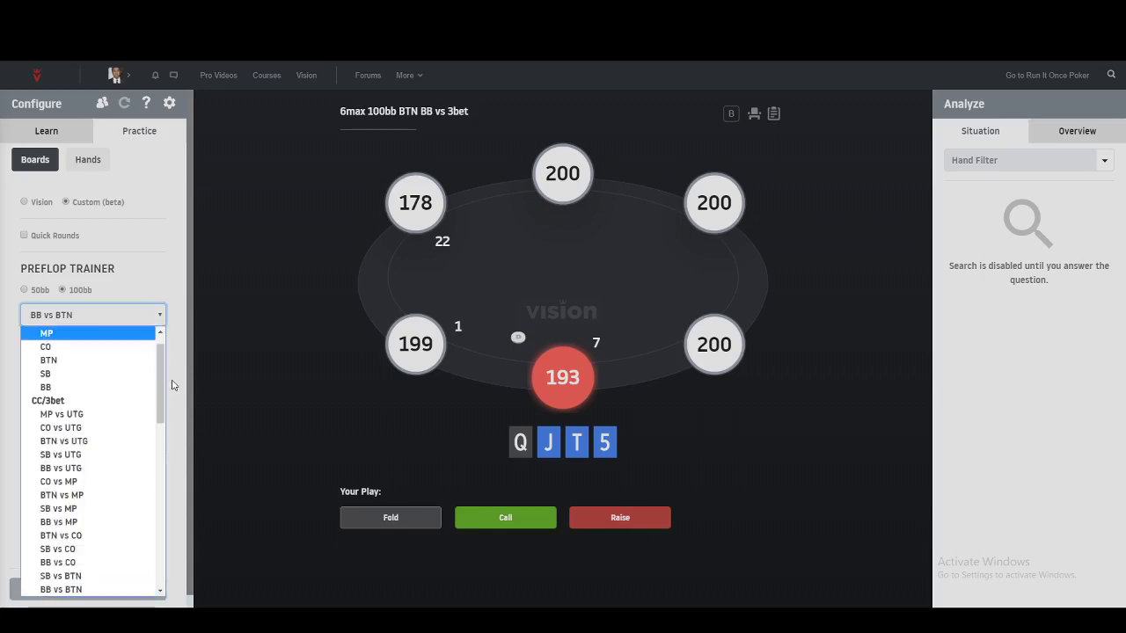
drag(163, 383, 163, 478)
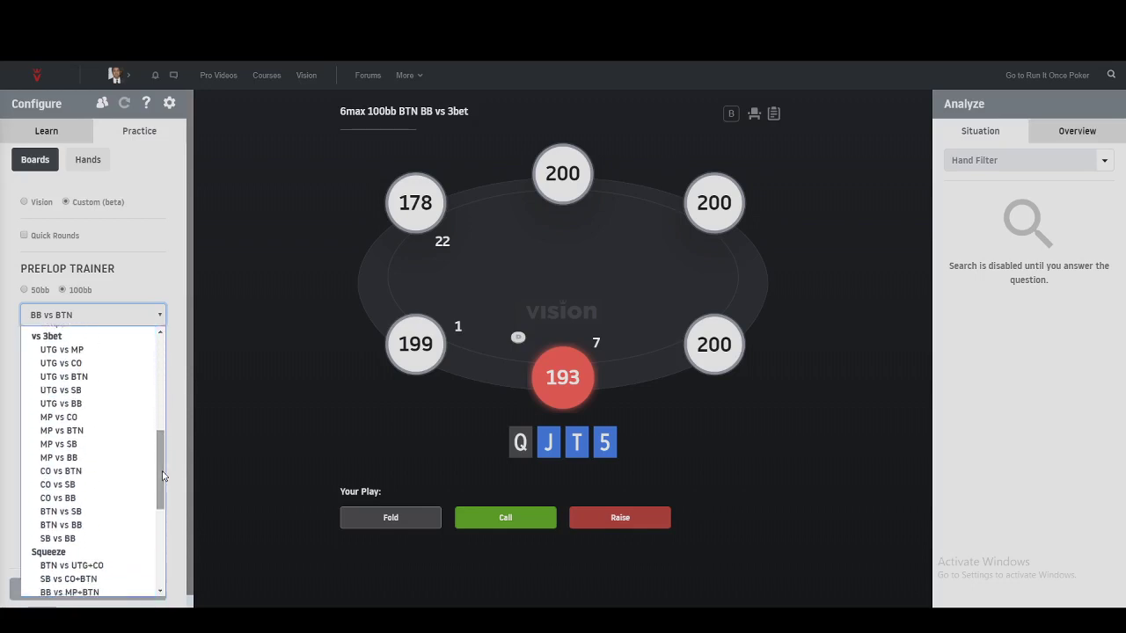
click(97, 524)
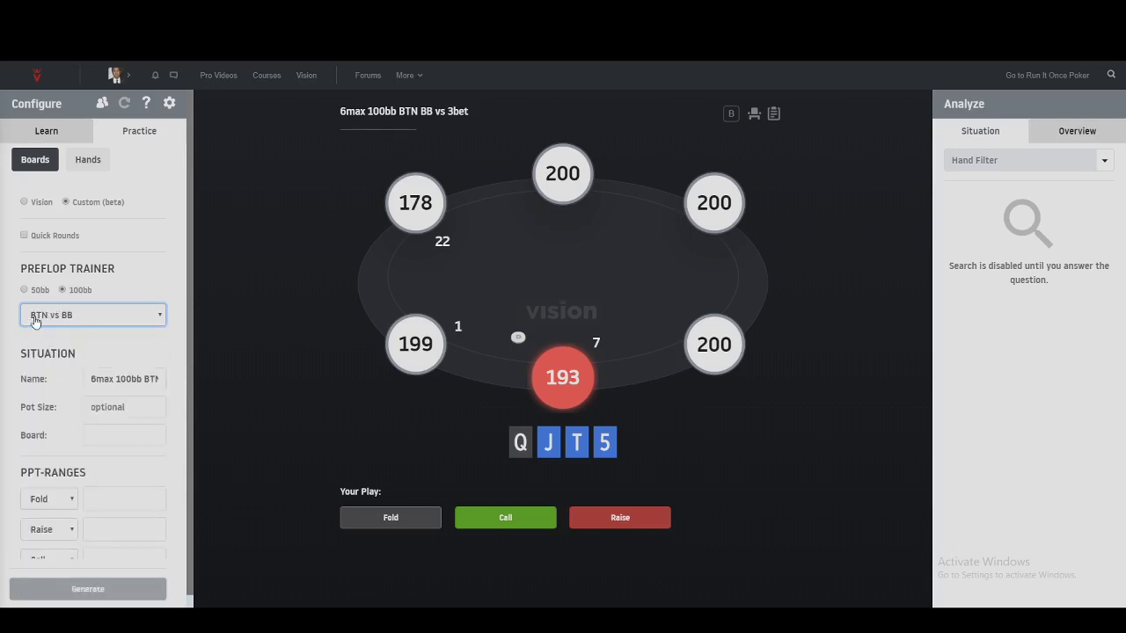
click(402, 525)
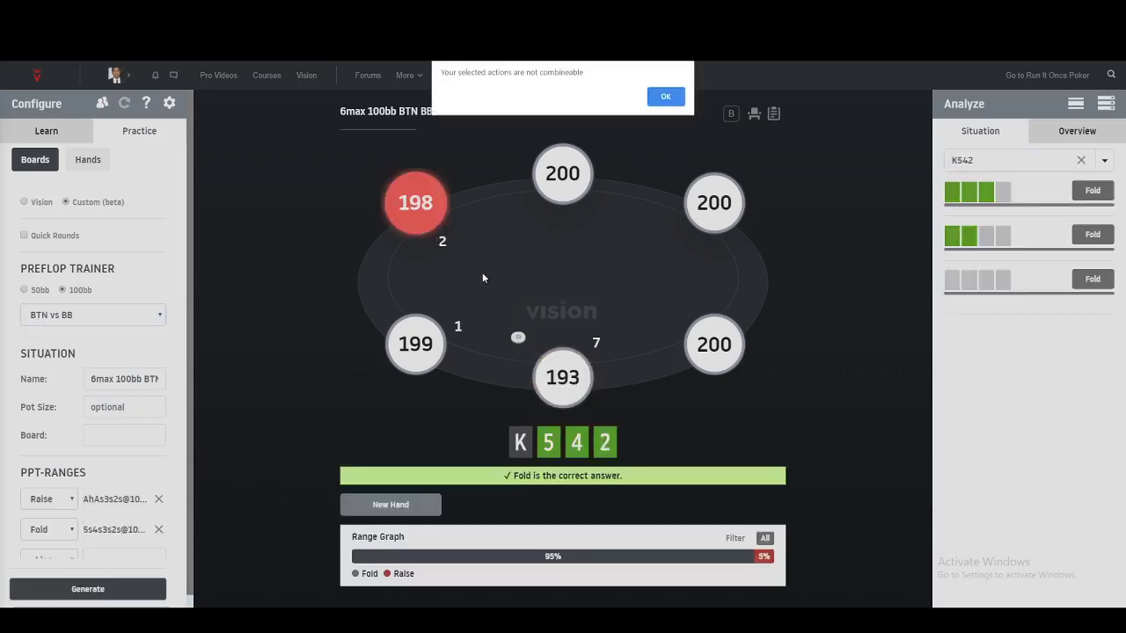
click(666, 100)
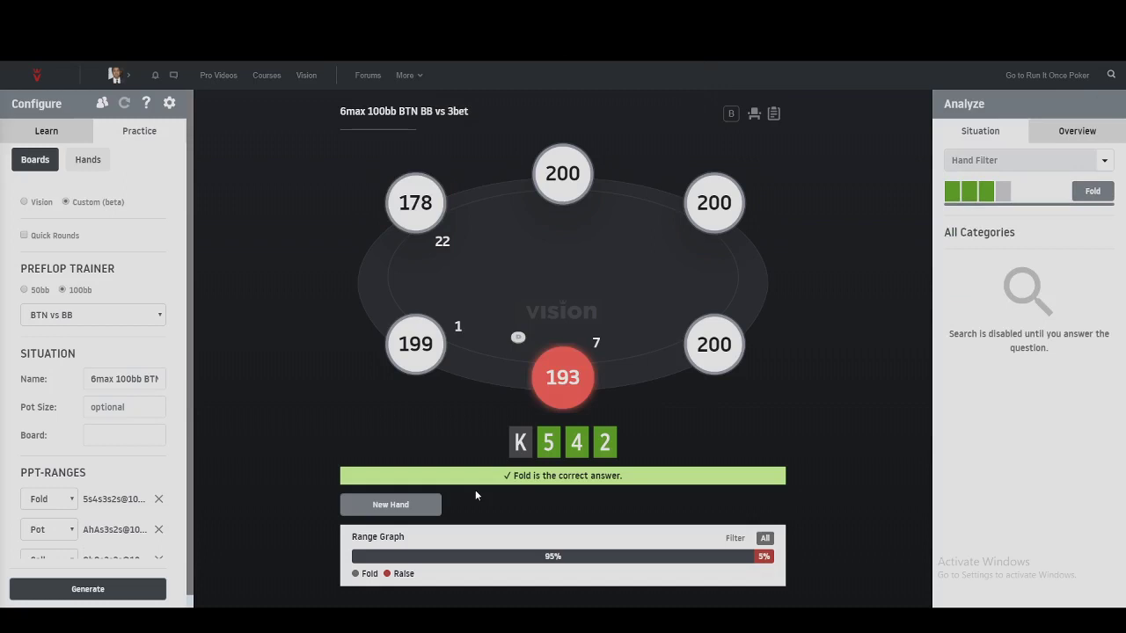
Step: Deal and answer three new practice hands: Raise with JT86, Raise with T773, and Fold with 9854
click(377, 508)
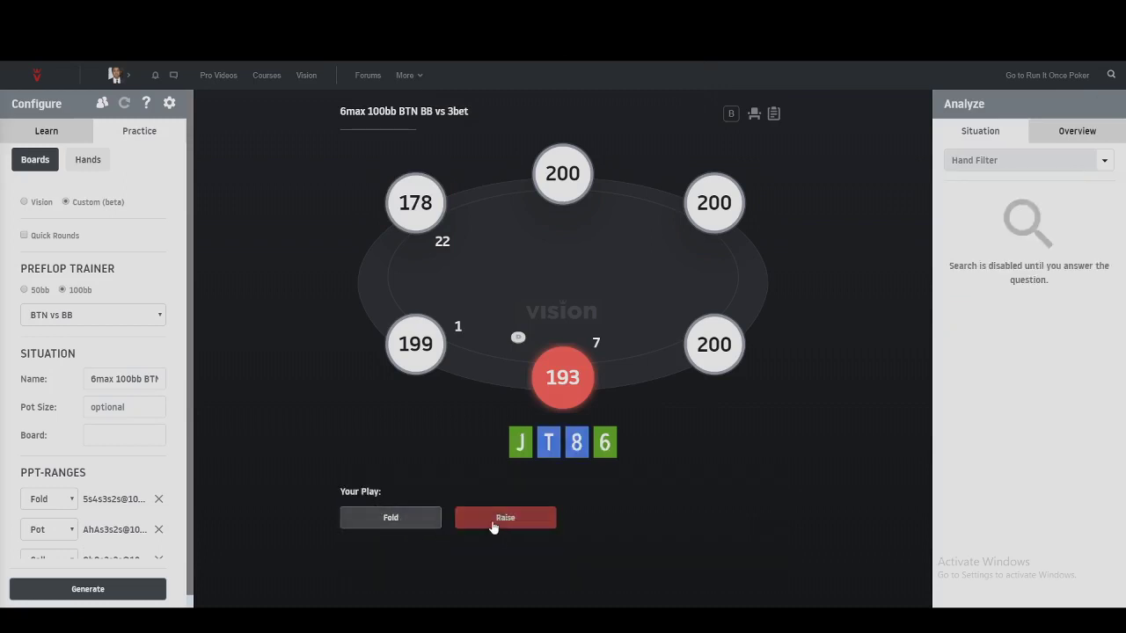
click(460, 521)
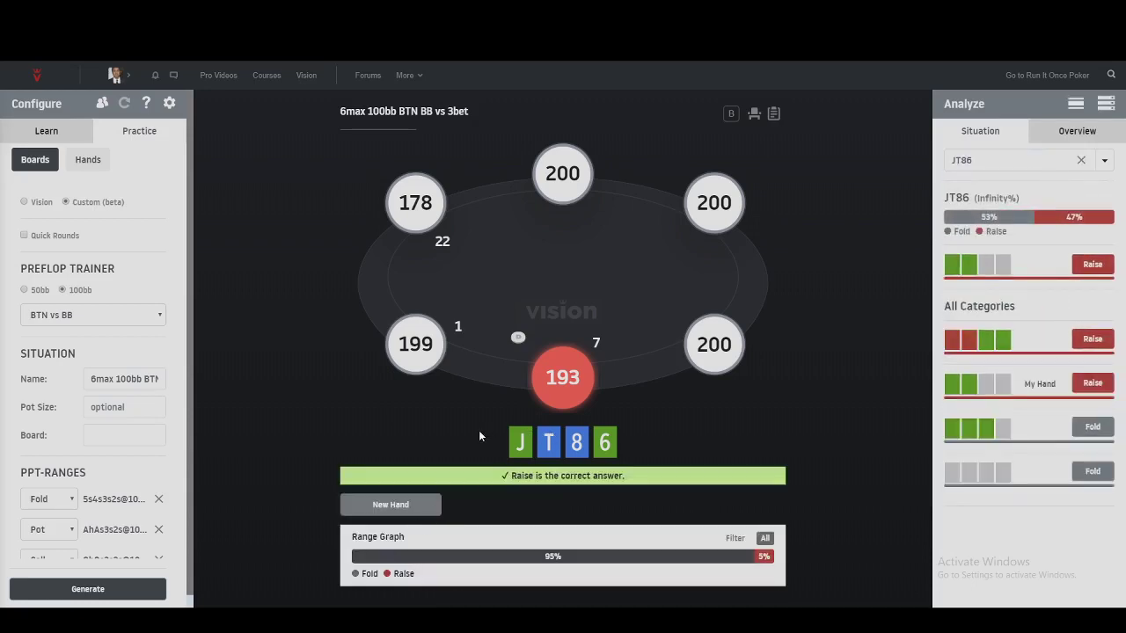
click(400, 506)
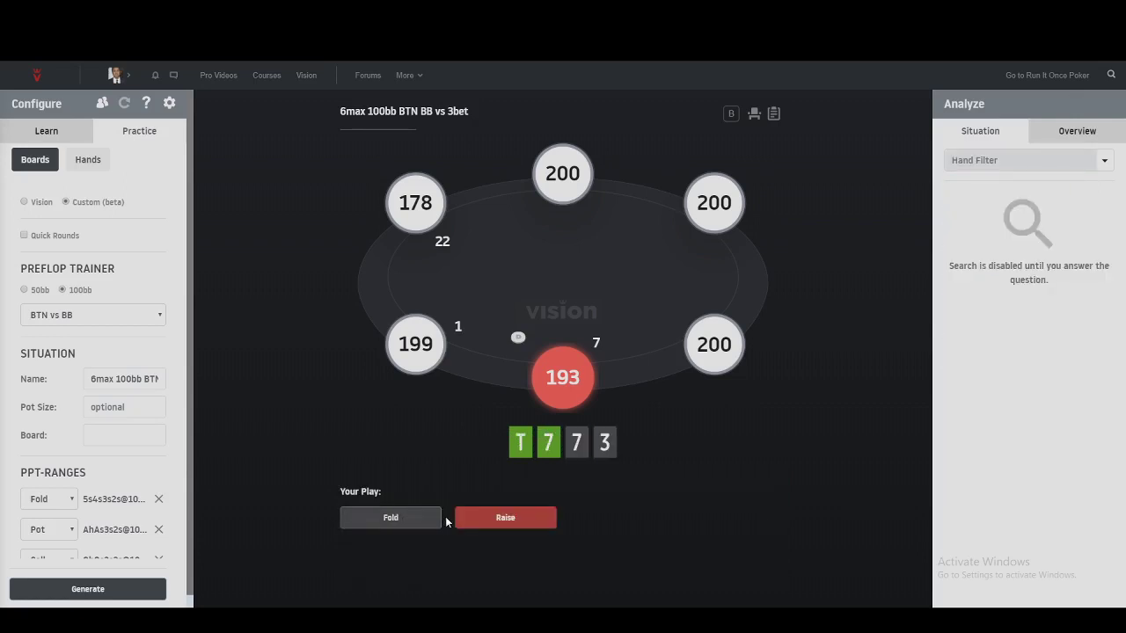
click(504, 521)
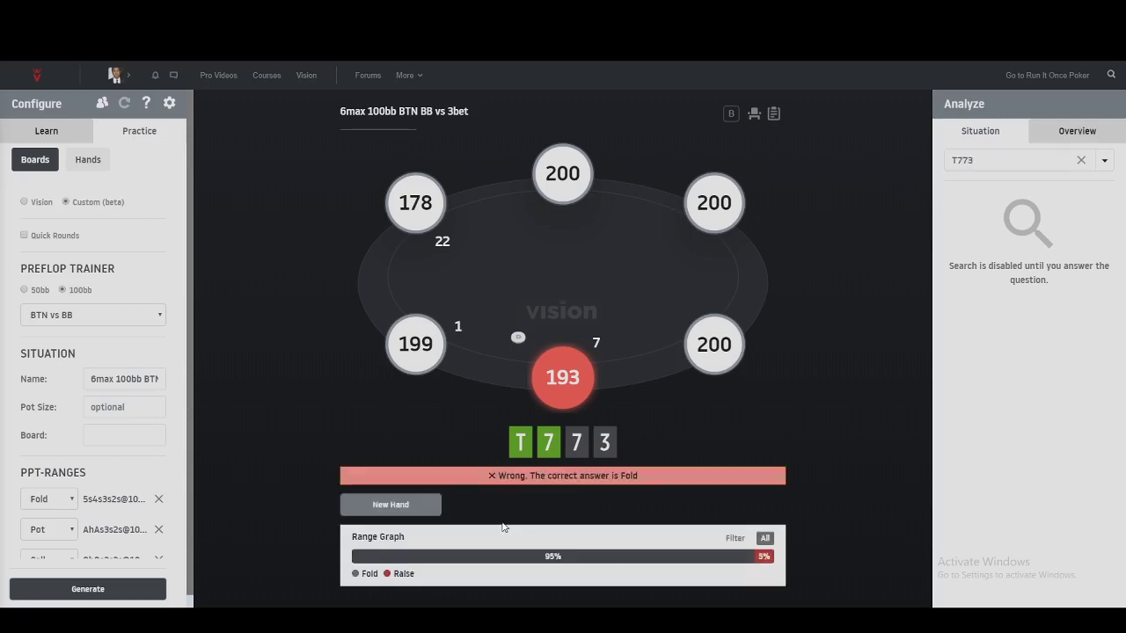
click(411, 510)
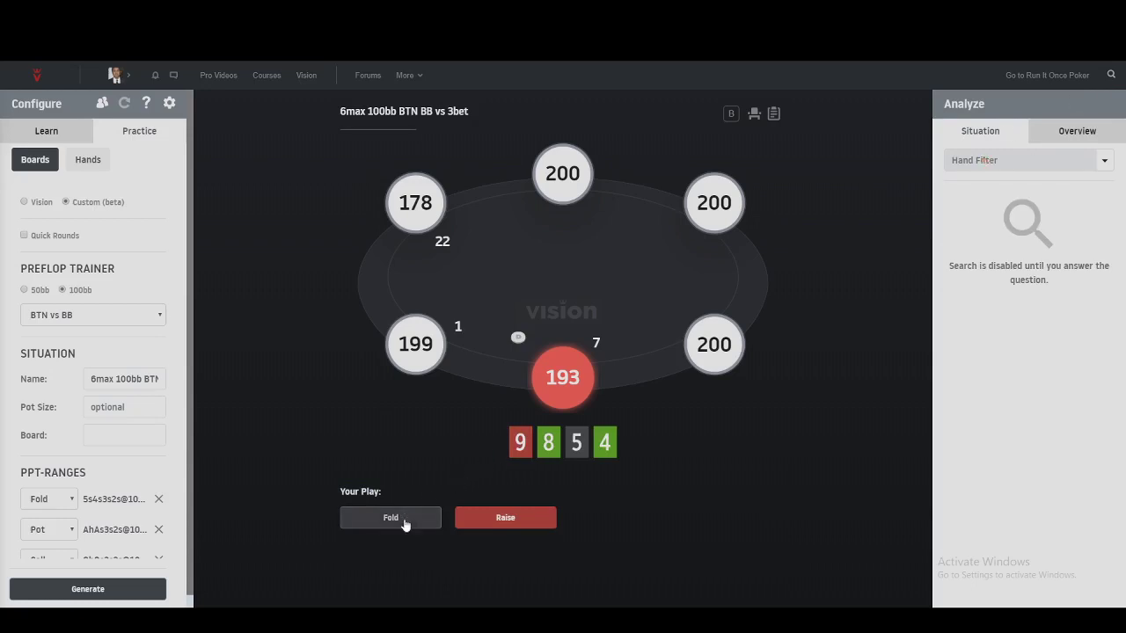
click(399, 521)
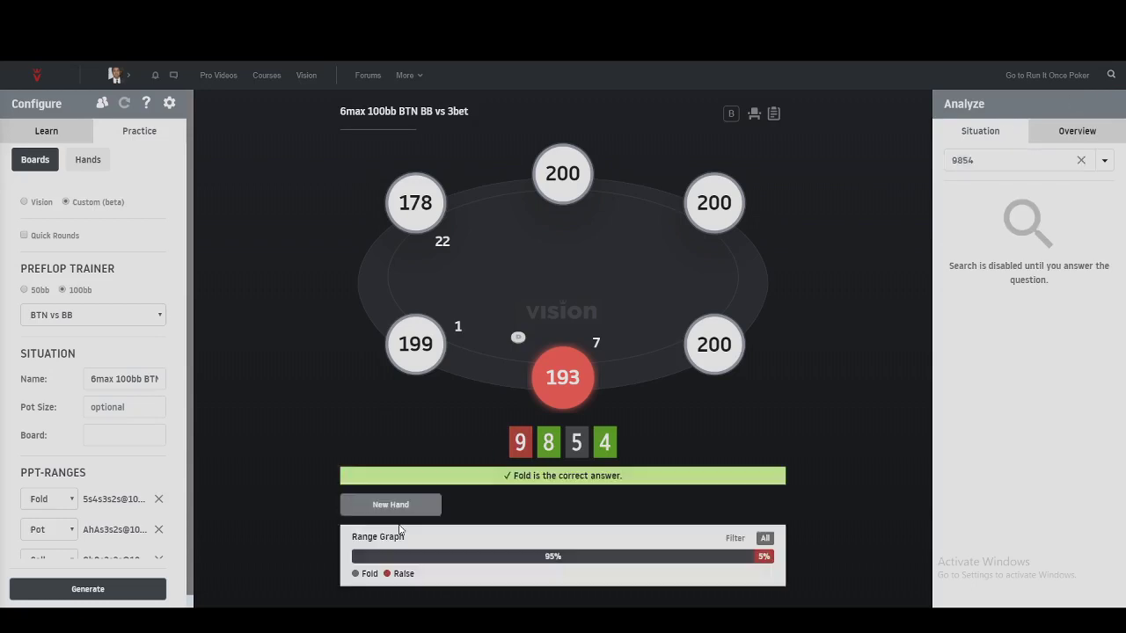
Step: Filter the BTN vs BB 3bet situation analysis for the hand 8855
double_click(961, 161)
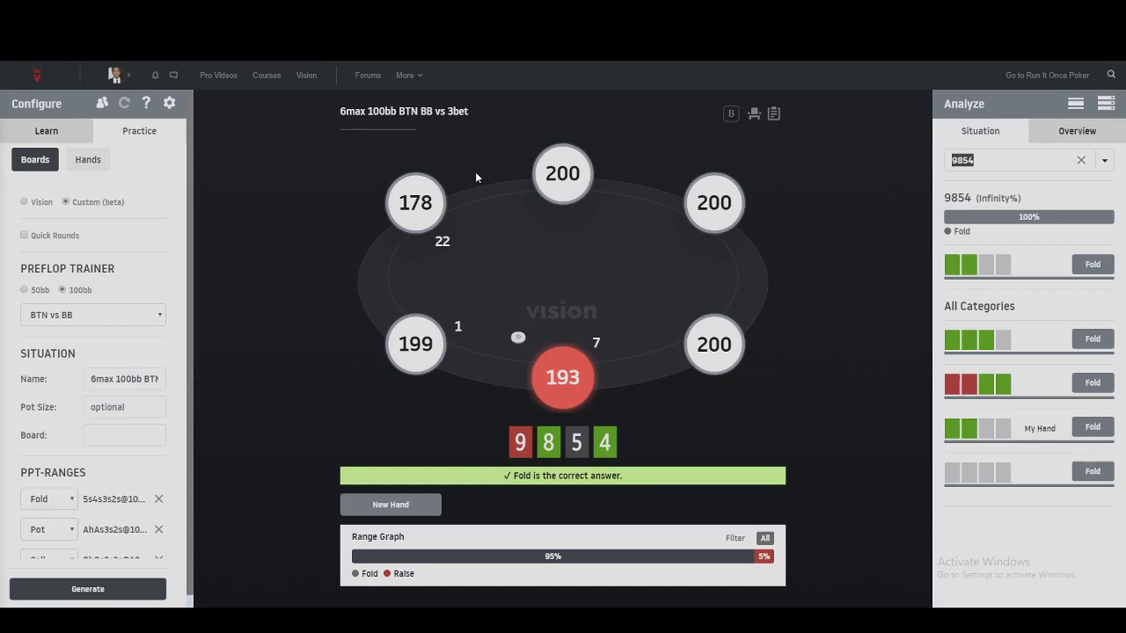
text(8855)
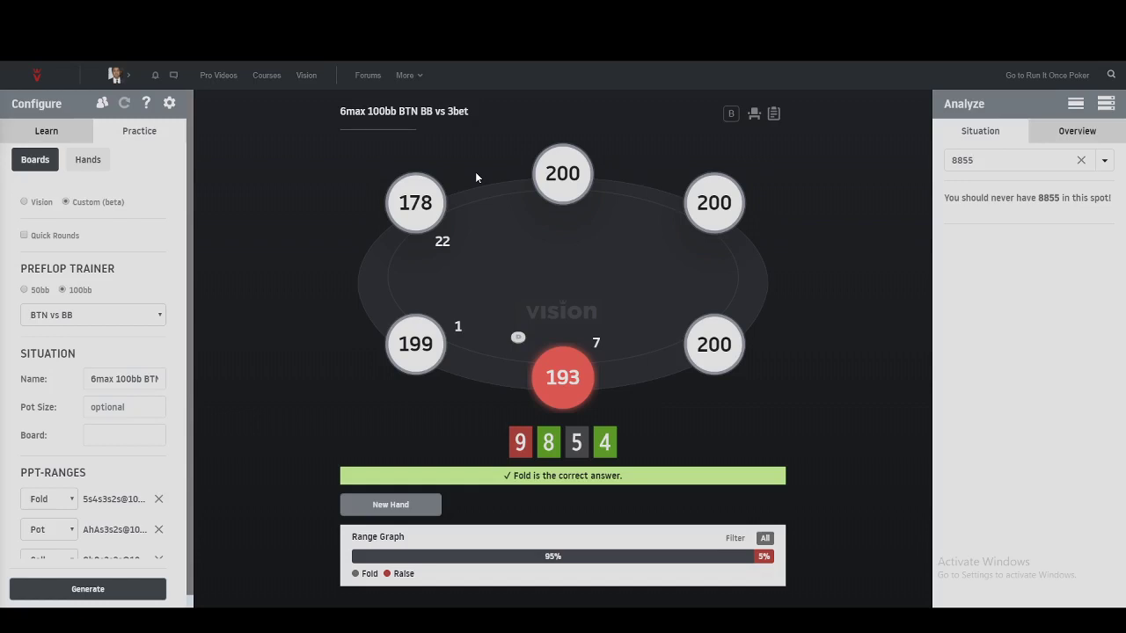
Step: Reselect the BTN vs BB scenario in the vs 3bet group, deal a new hand, and answer AAQ4 with Raise
click(93, 323)
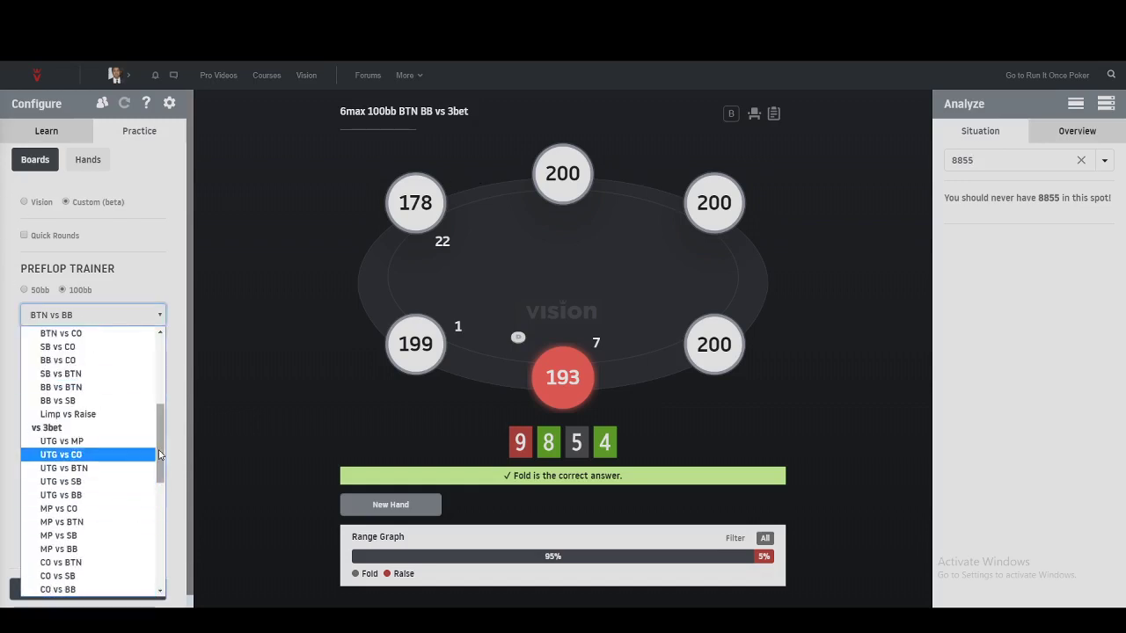
drag(159, 455, 160, 485)
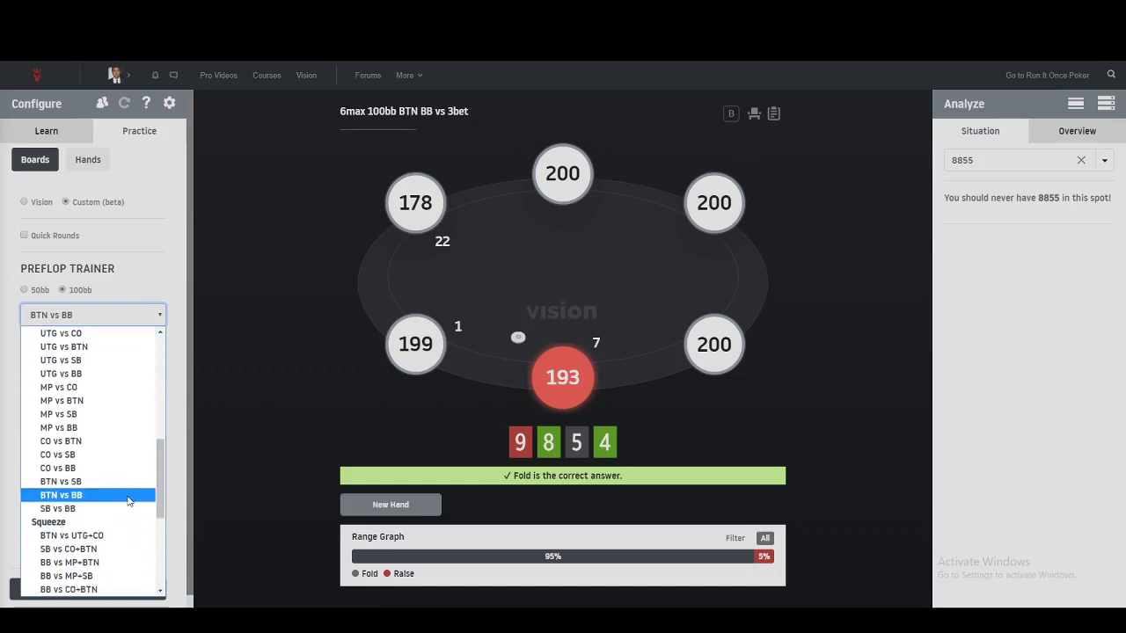
click(128, 497)
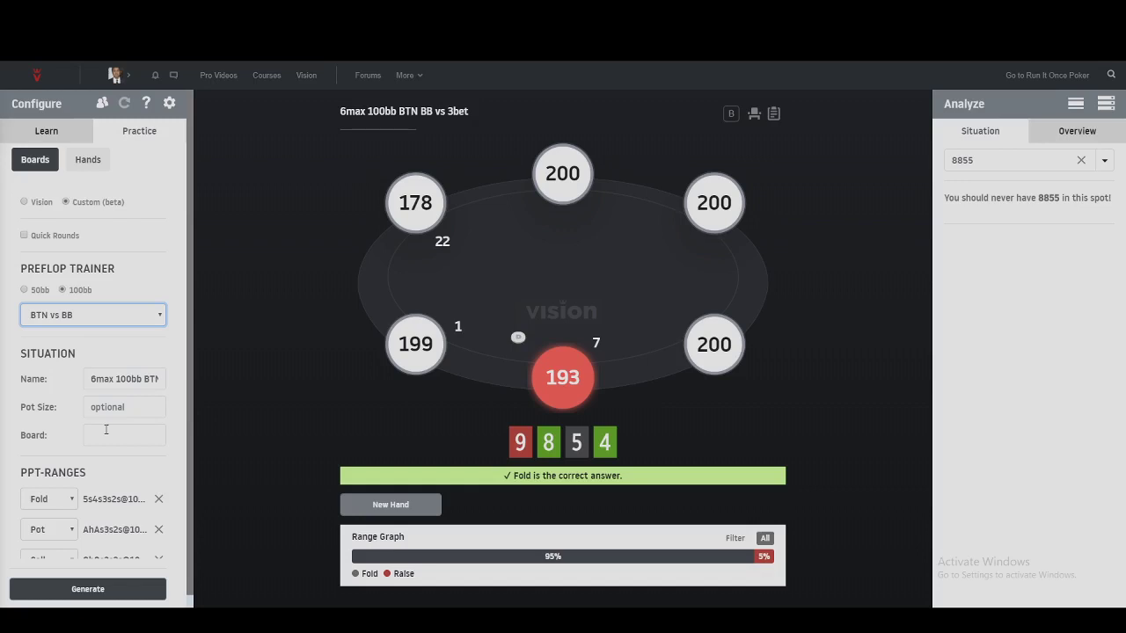
click(393, 505)
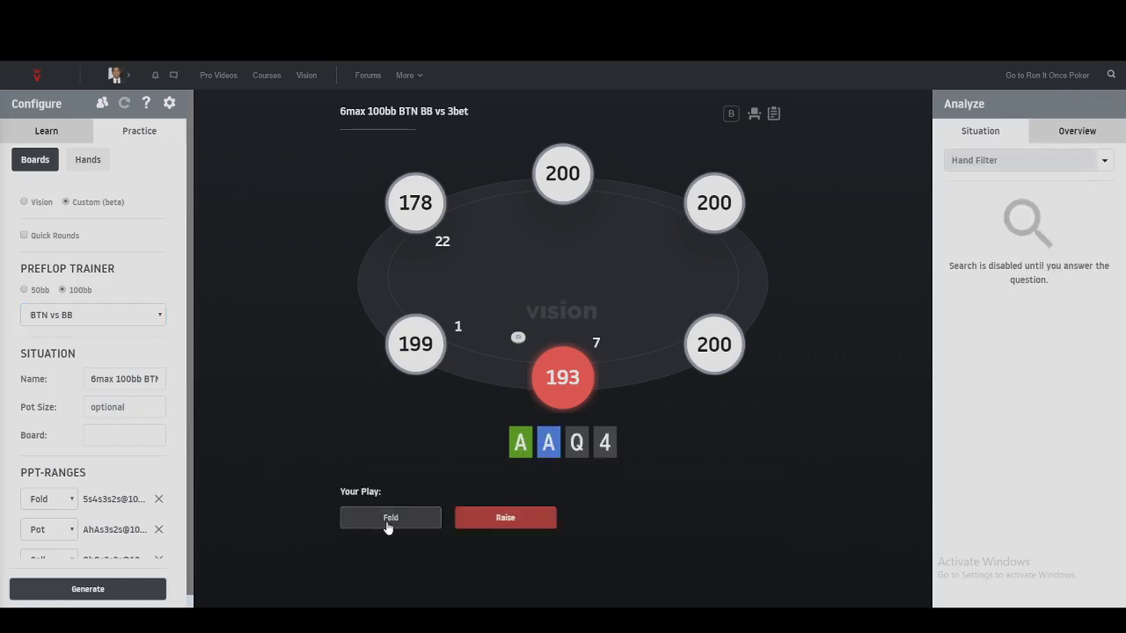
click(481, 527)
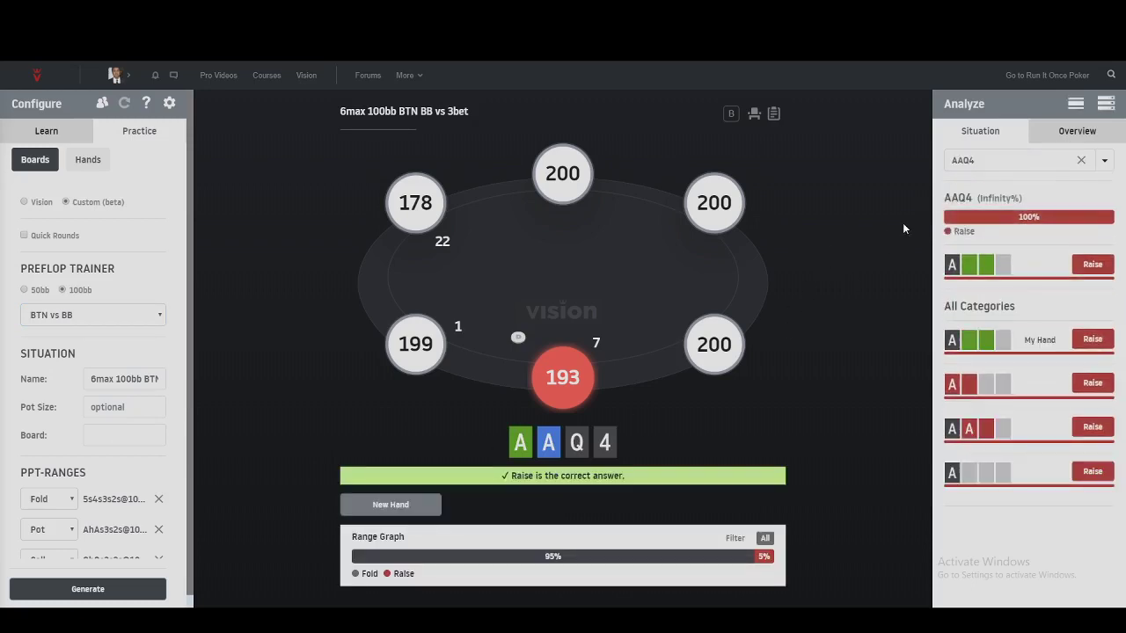
Step: Look up the hand 8866 in the situation analysis and clear the hand filter
double_click(998, 161)
text(8866)
key(BackSpace)
key(BackSpace)
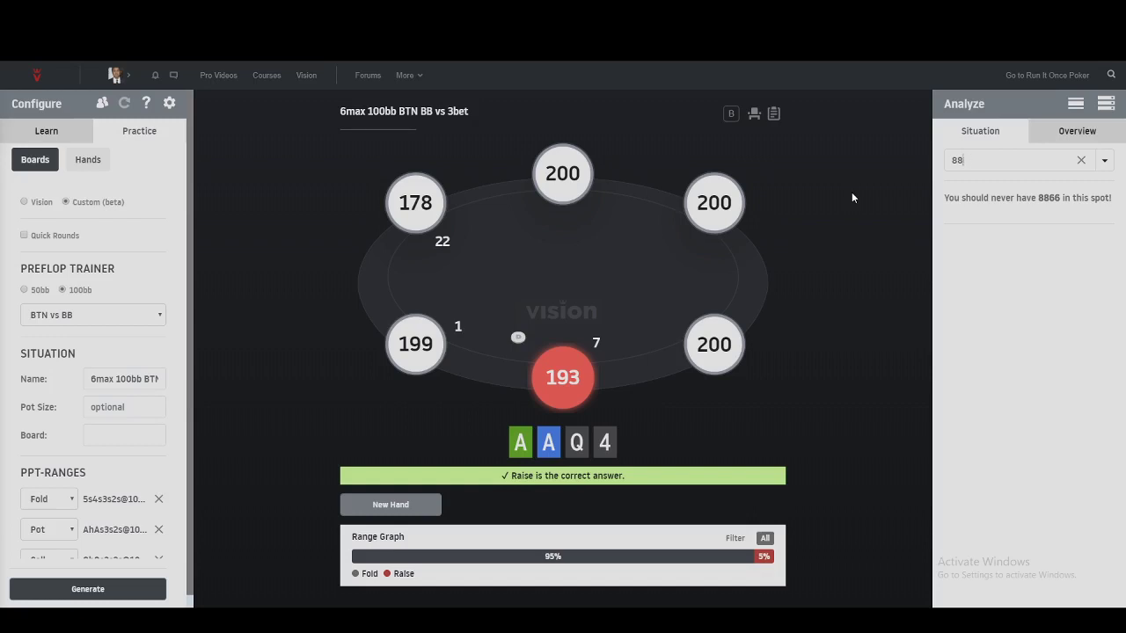
key(BackSpace)
key(BackSpace)
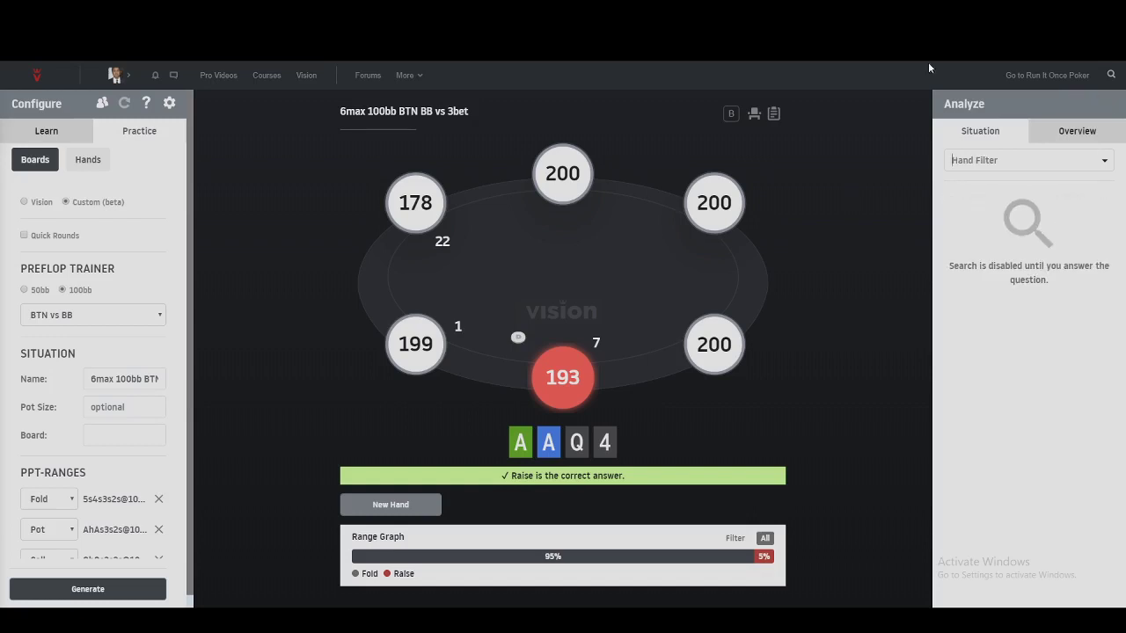
Step: Set the trainer scenario to BTN in the RFI group and answer the dealt K875 hand with Raise
click(93, 315)
scroll(141, 373, up, 2)
scroll(140, 374, up, 5)
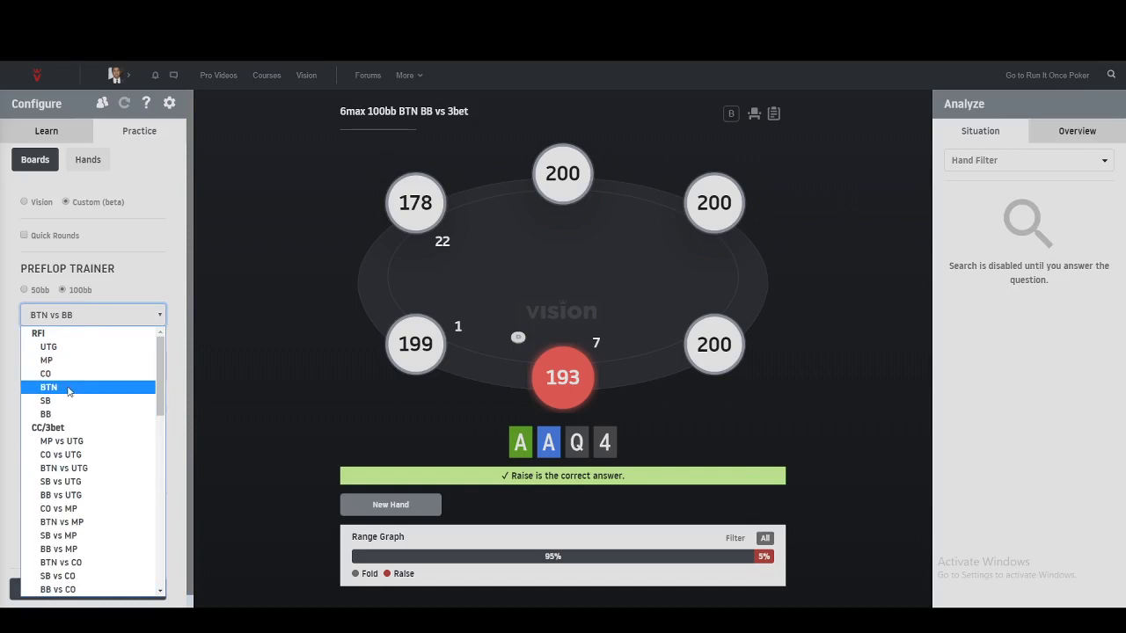
click(69, 389)
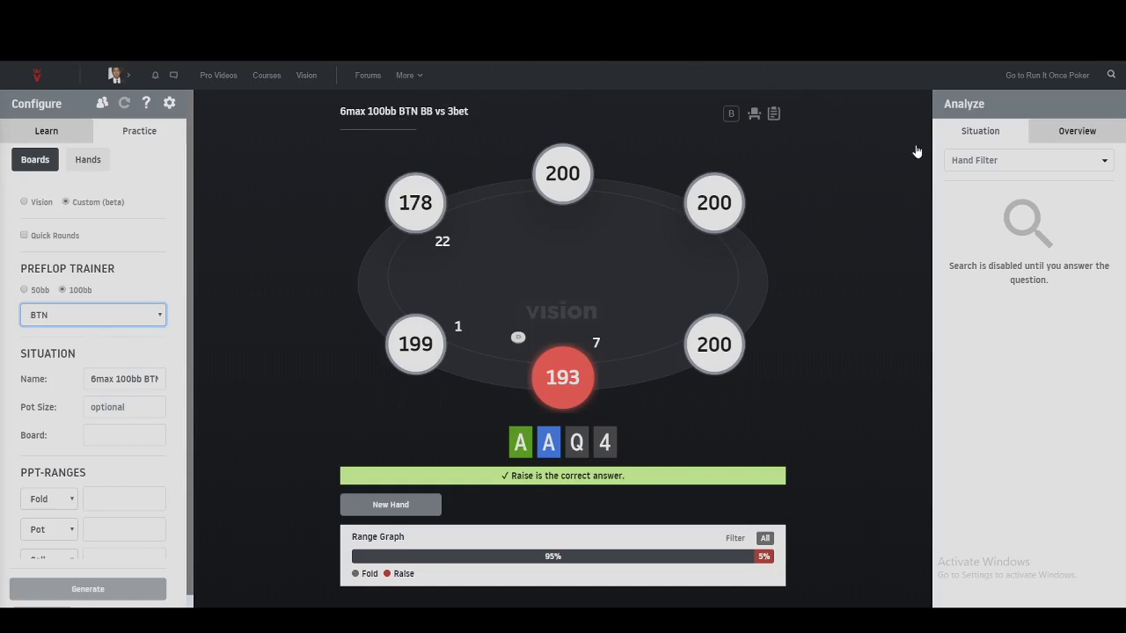
key(space)
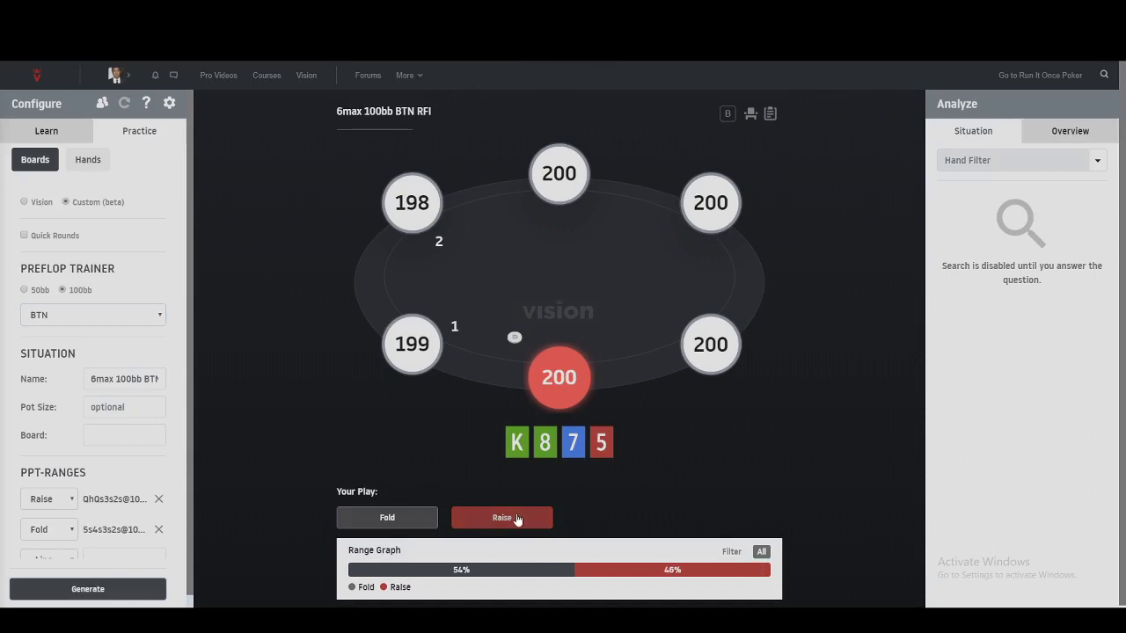
key(r)
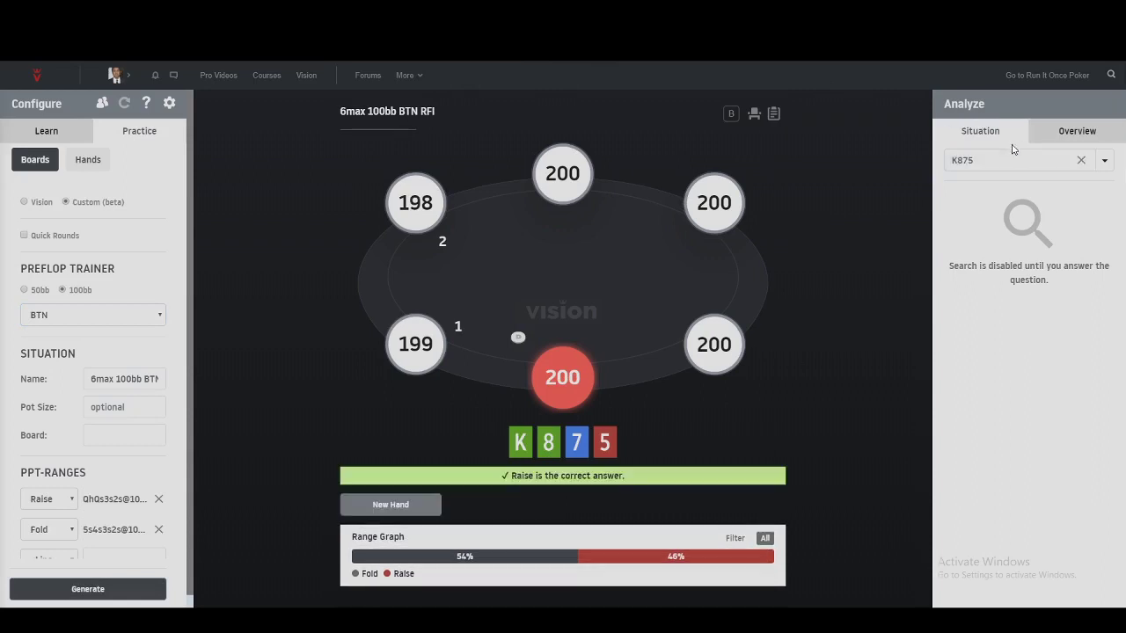
Step: Filter the BTN RFI situation analysis for the hand 8855
double_click(1013, 160)
text(8)
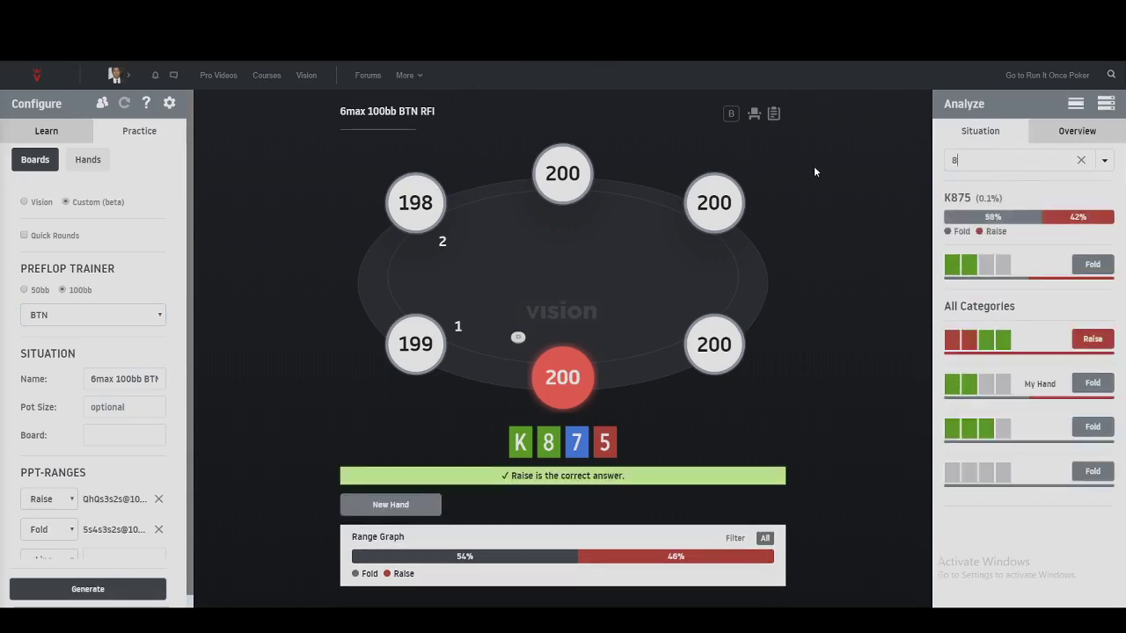
text(855)
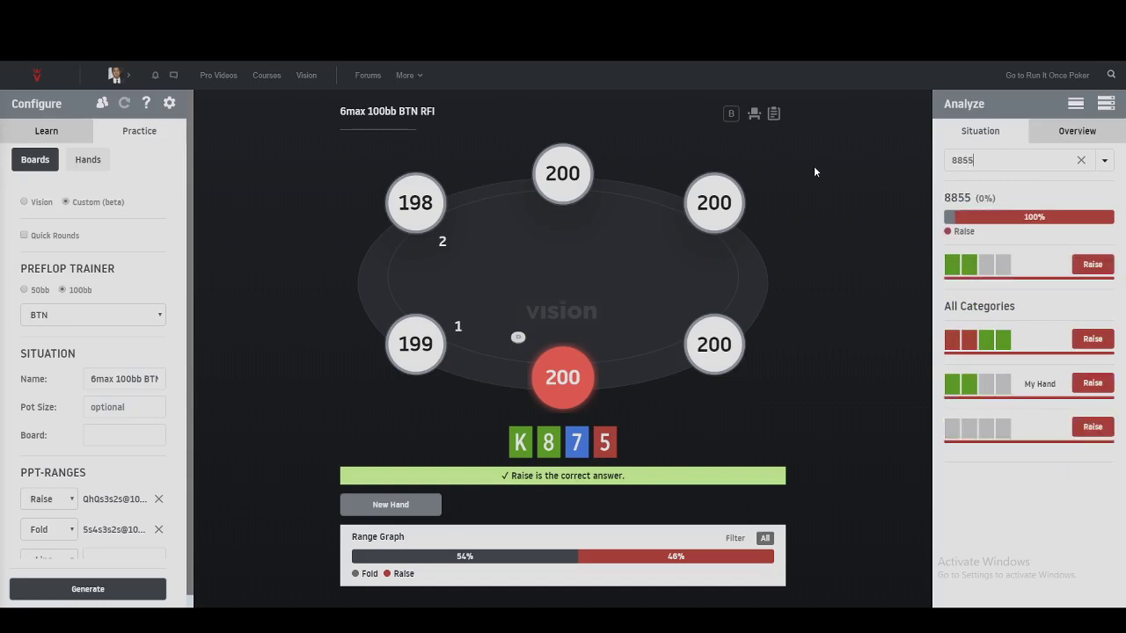
Step: Set the trainer scenario to BTN vs BB in the vs 3bet group and answer the dealt AK93 hand with Fold
click(111, 320)
drag(162, 369, 163, 460)
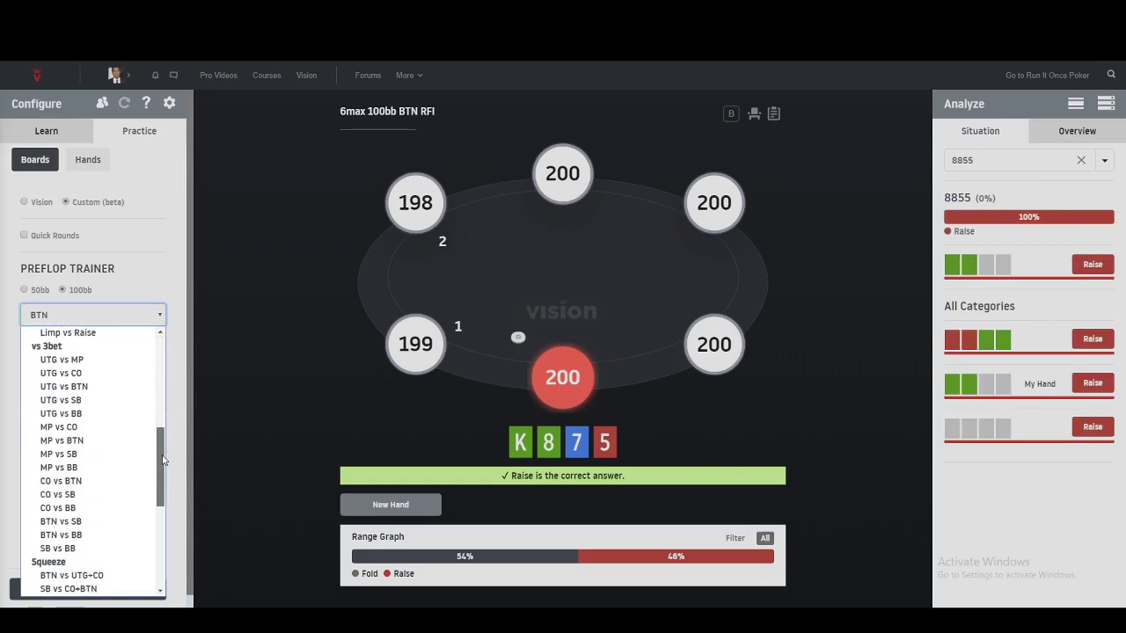
click(118, 535)
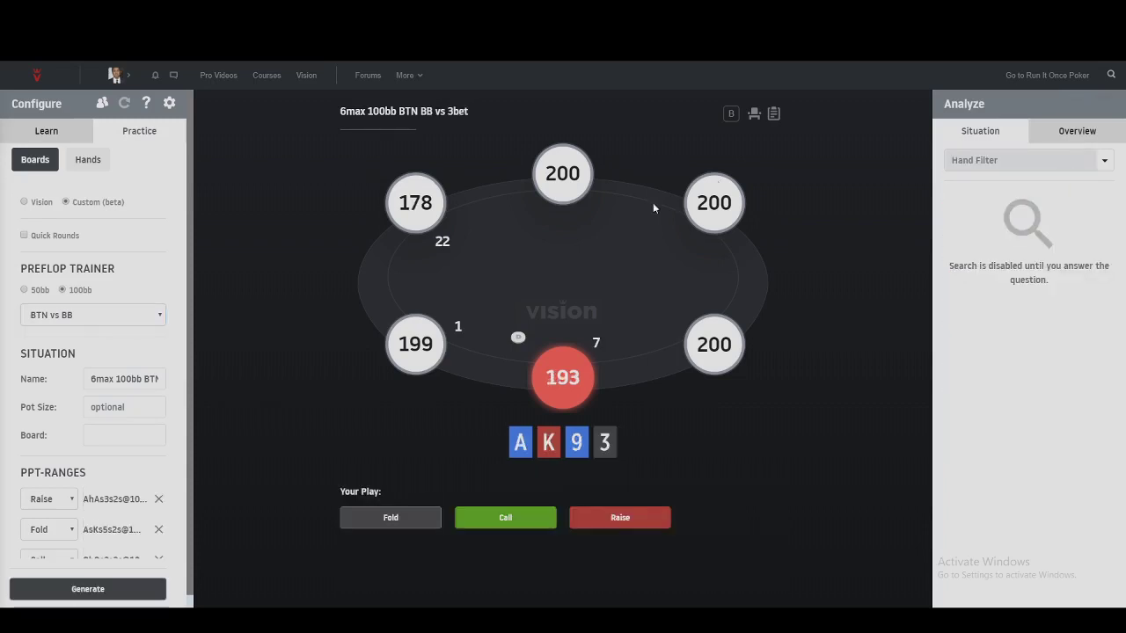
click(392, 526)
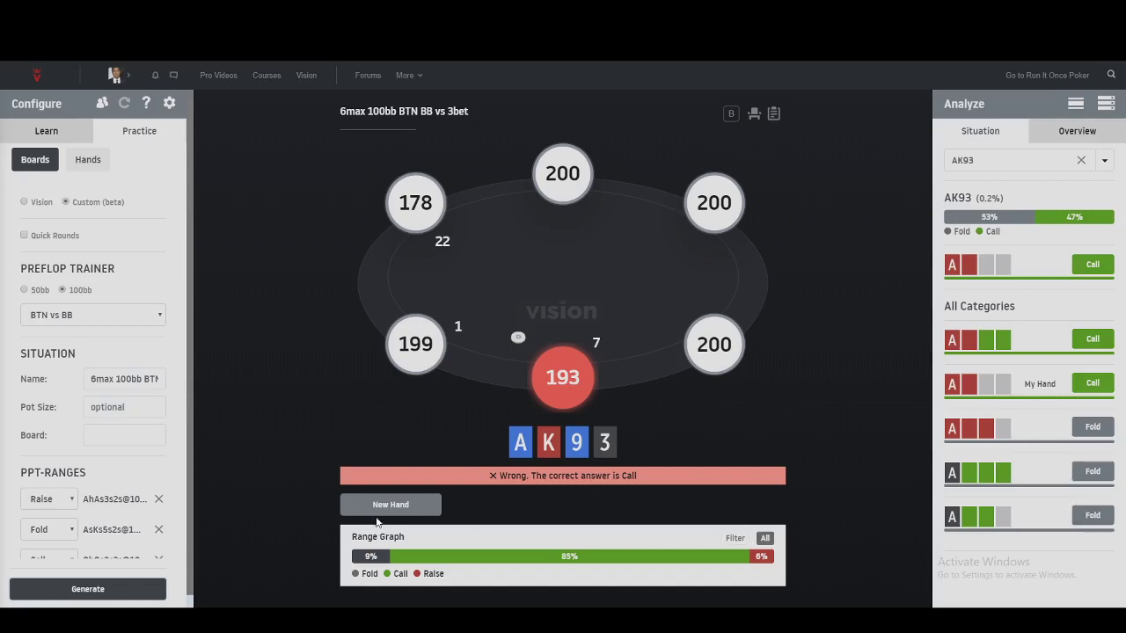
Step: Look up the double-paired hands 8855, 8899 and 88JJ one after another in the BTN vs BB 3bet analysis
double_click(1015, 161)
text(8855)
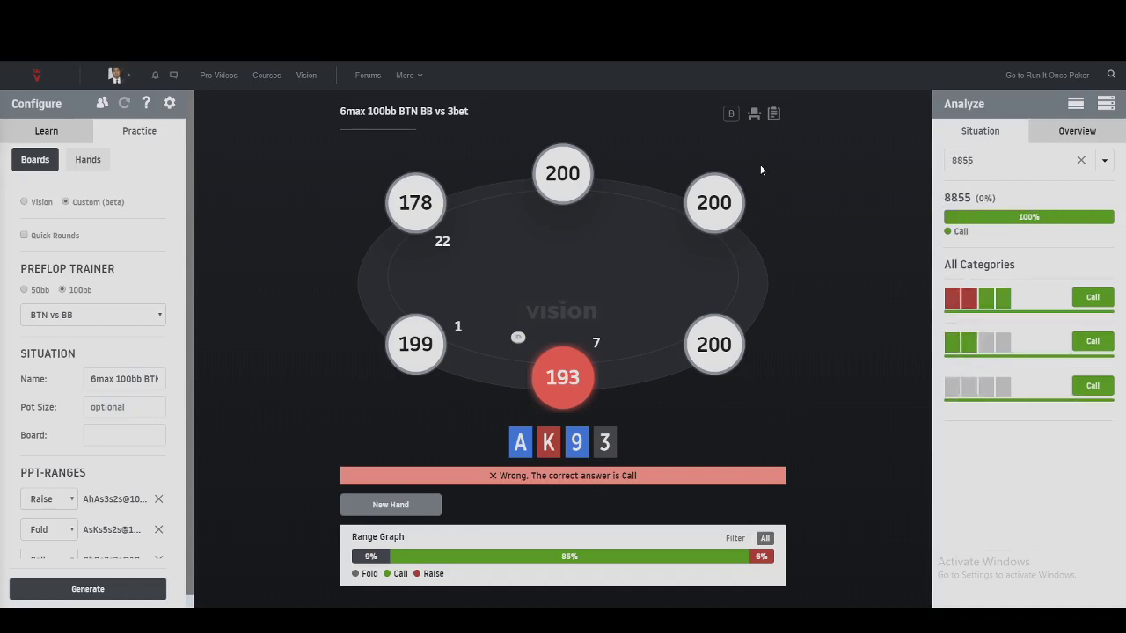
key(BackSpace)
key(BackSpace)
text(99)
key(BackSpace)
key(BackSpace)
text(JJ)
Step: Check the recommended plays for 88KK and 88AK in the situation analysis
key(BackSpace)
key(BackSpace)
text(KK)
key(BackSpace)
key(BackSpace)
text(AK)
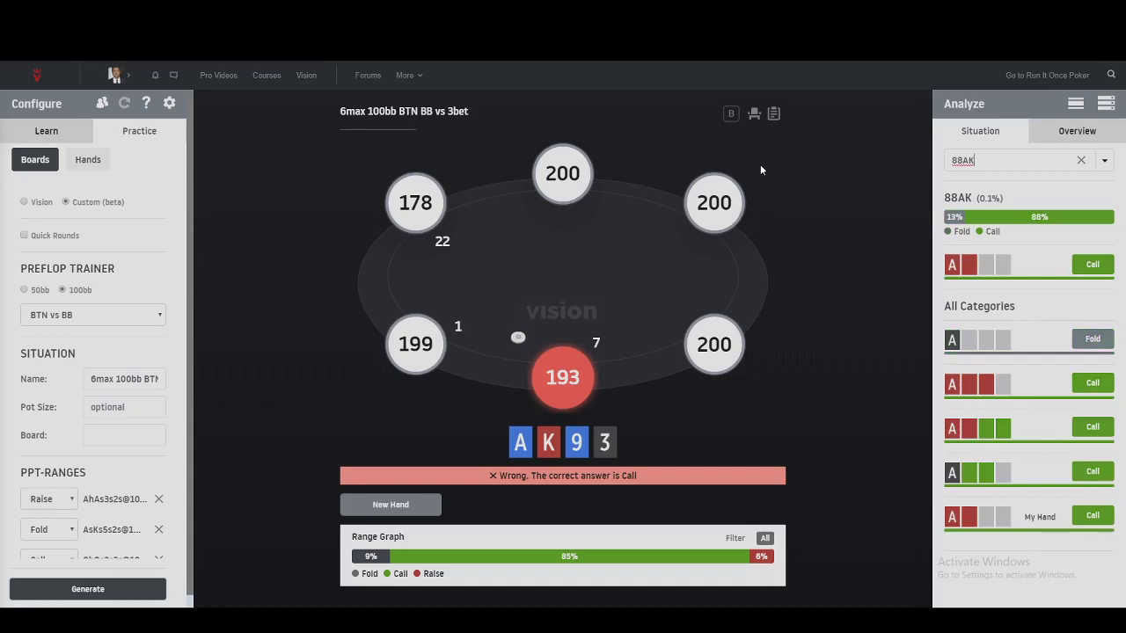
Step: Replace the hand filter with KKQQ to check its recommended play
key(BackSpace)
key(BackSpace)
key(BackSpace)
key(BackSpace)
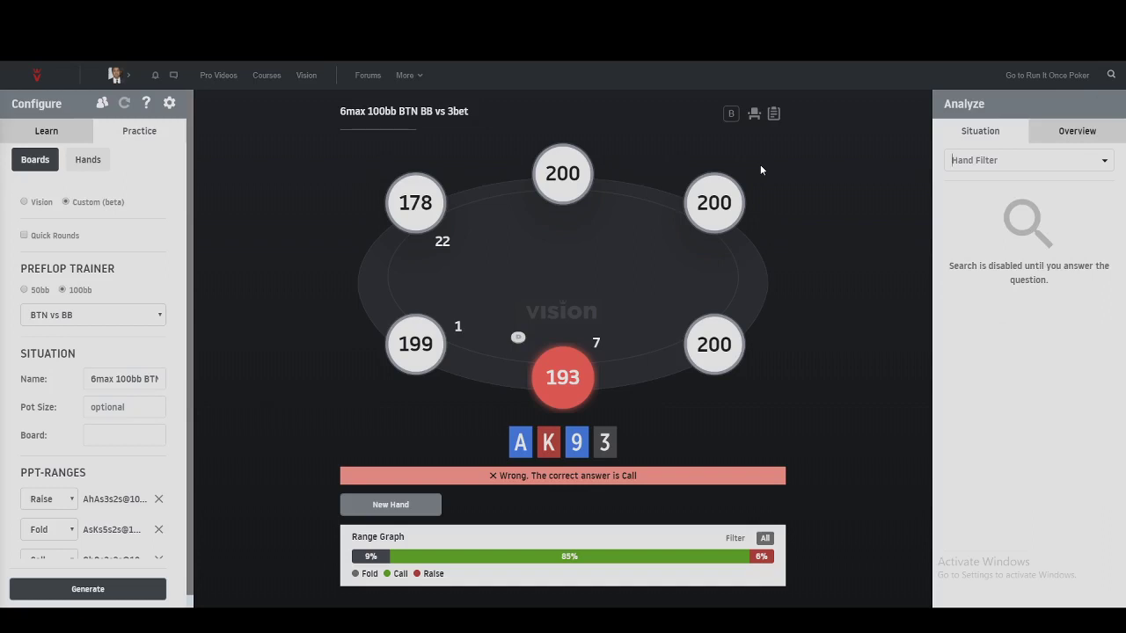
text(KKQQ)
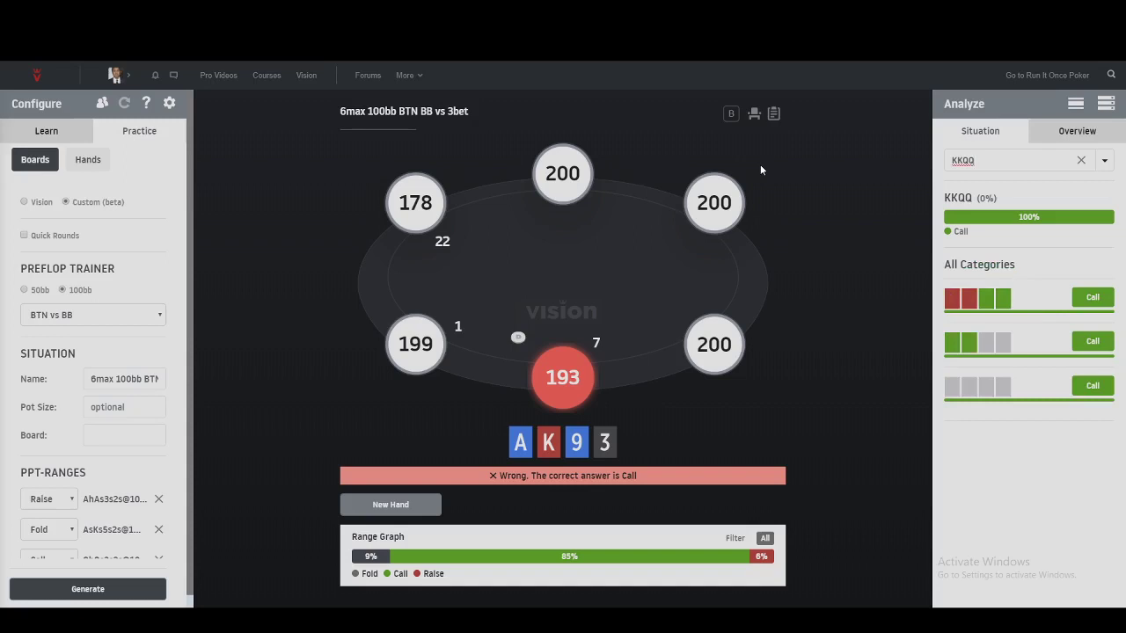
Step: Filter the analysis for AA29 and expand its unsuited category to review the individual hands
key(BackSpace)
key(BackSpace)
key(BackSpace)
key(BackSpace)
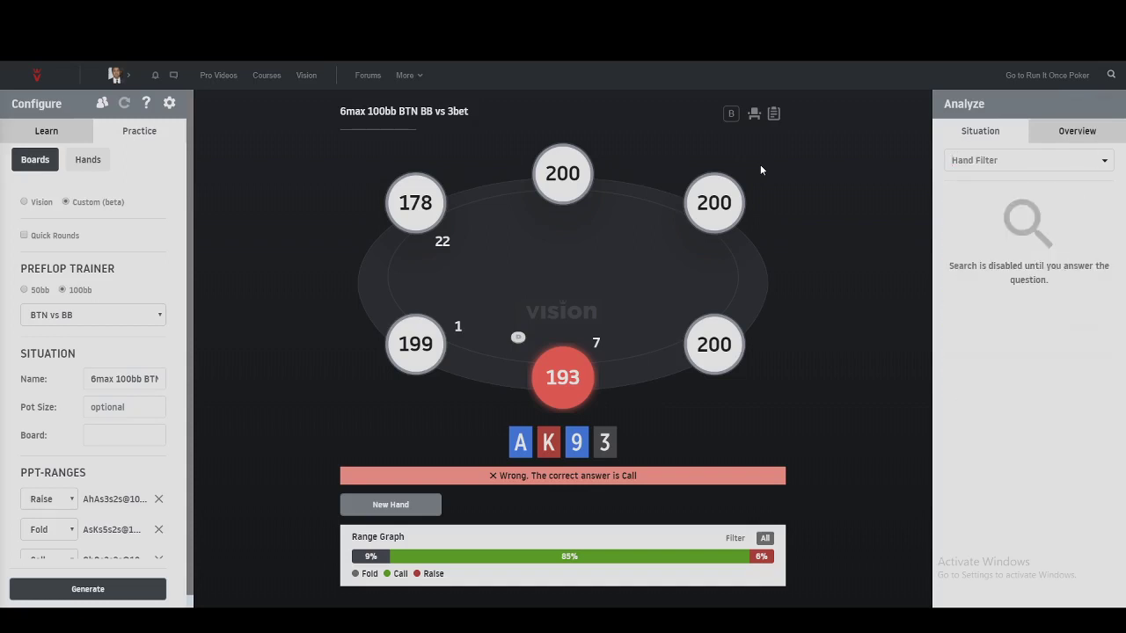
text(AA29)
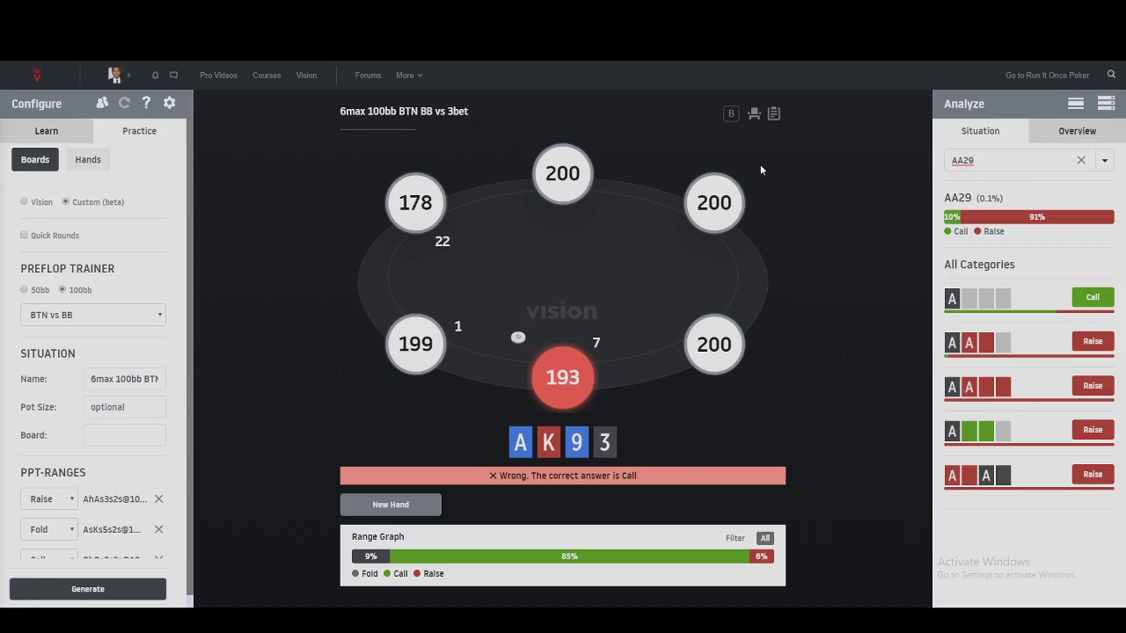
click(1023, 298)
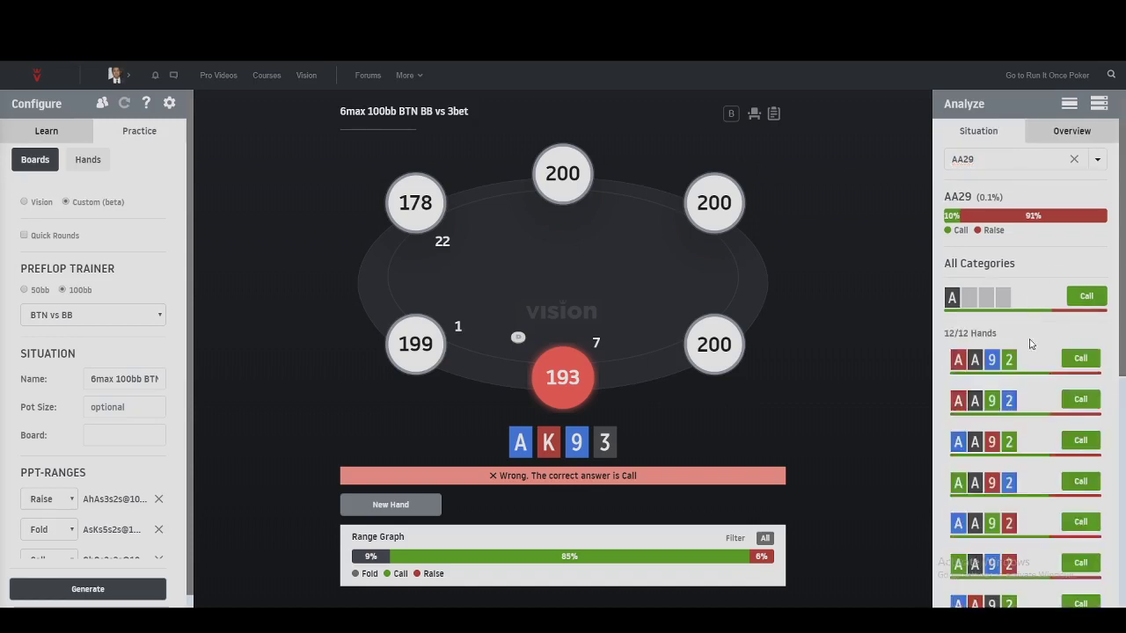
drag(1122, 348, 1123, 515)
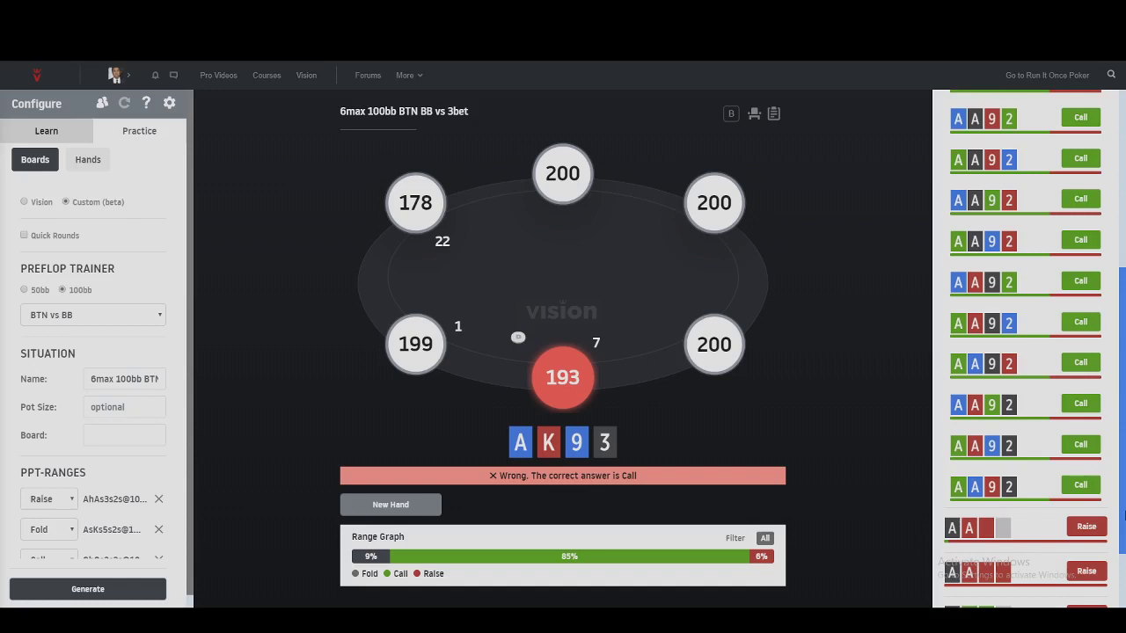
drag(1124, 515, 1124, 521)
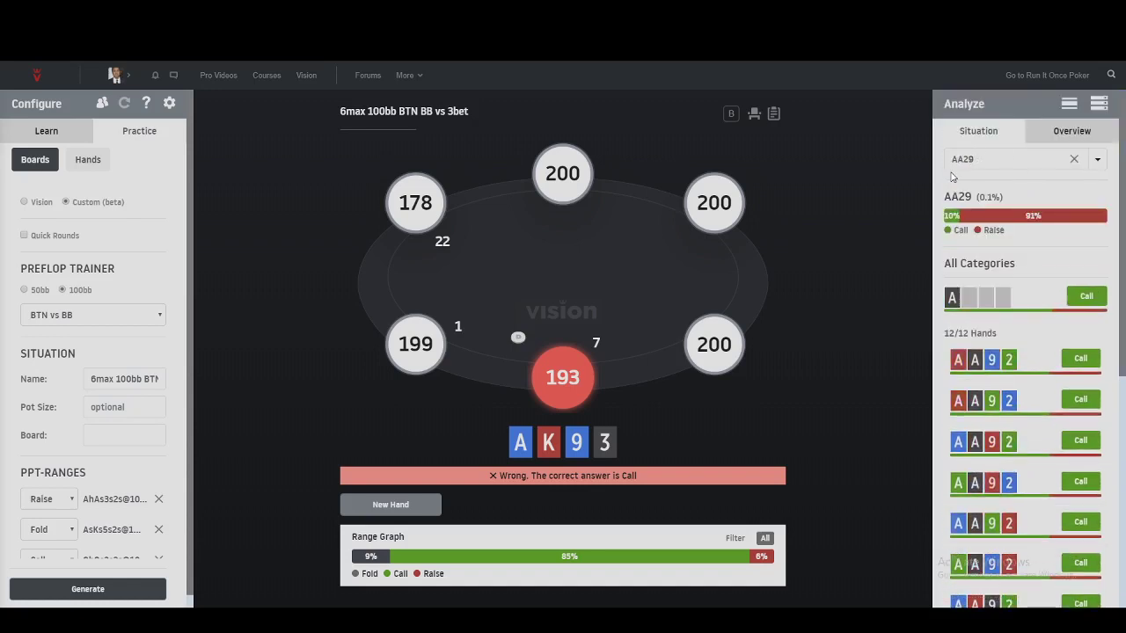
Step: Check the recommended plays for AAA5 and AAK2 in the situation analysis
click(1046, 163)
key(shift+Left)
key(shift+Left)
text(A5)
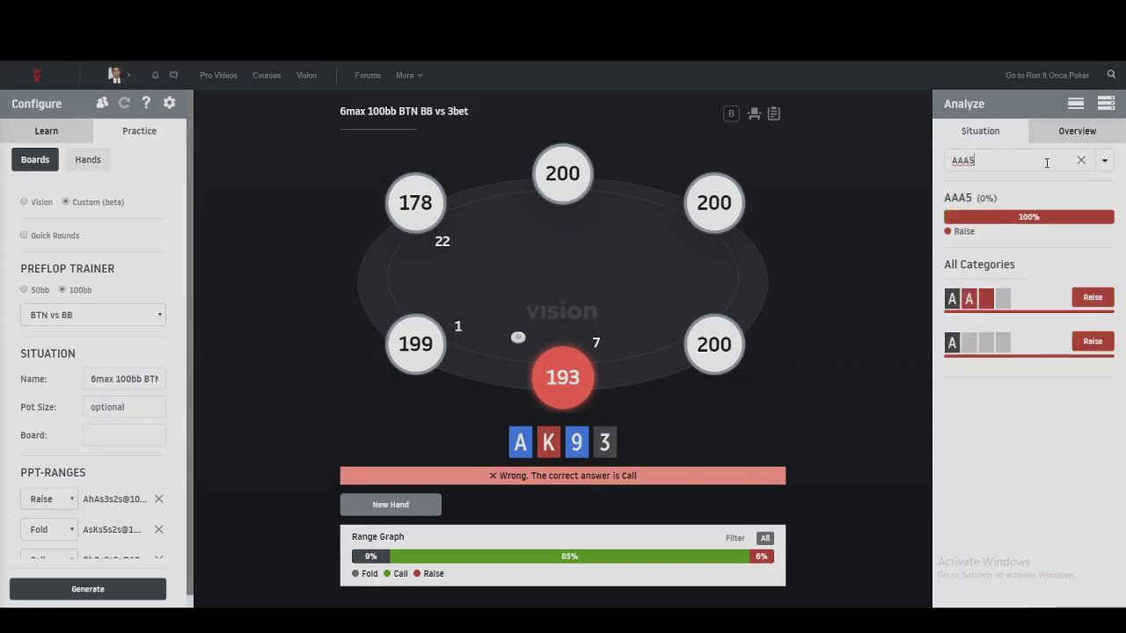
key(BackSpace)
text(K2)
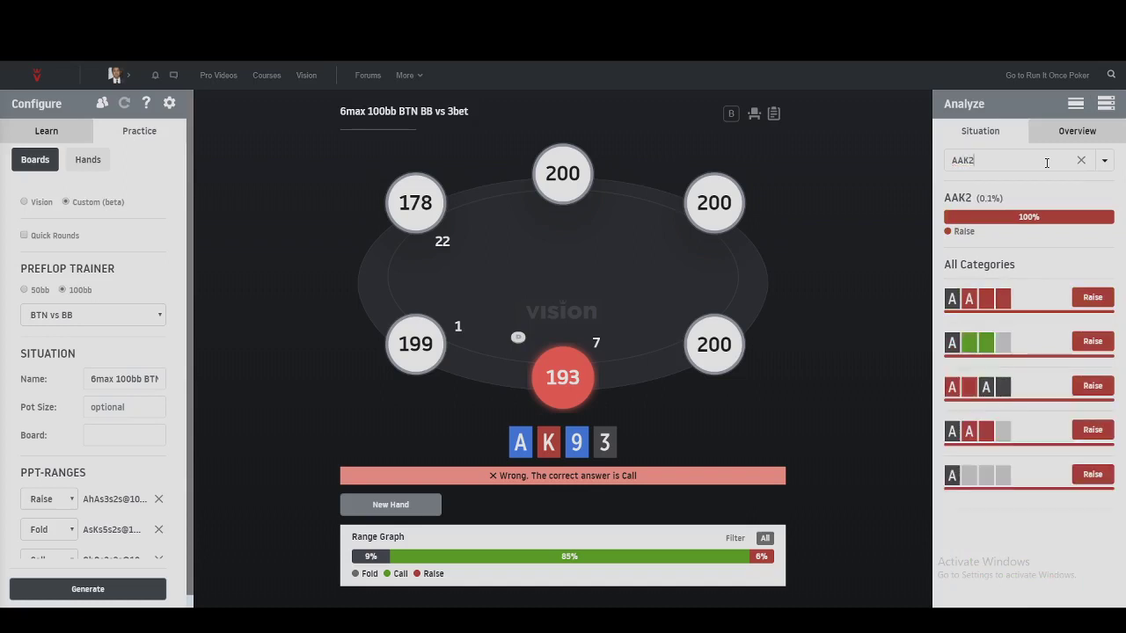
Step: Compare the recommended plays for AA56 and AA89 in the situation analysis
key(BackSpace)
text(56)
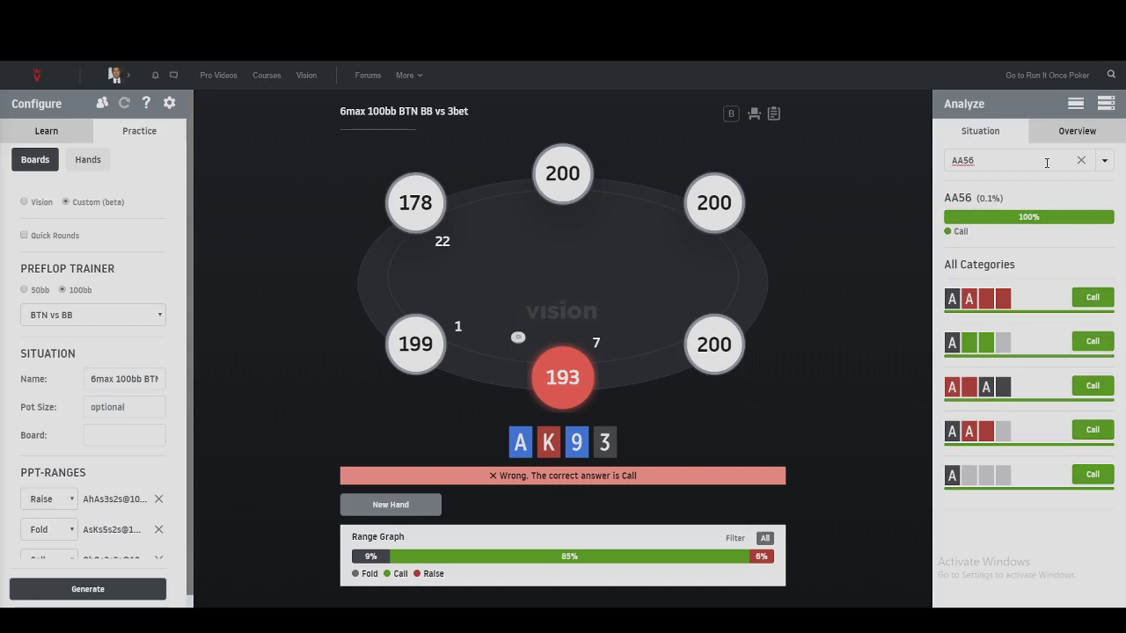
key(BackSpace)
key(BackSpace)
text(89)
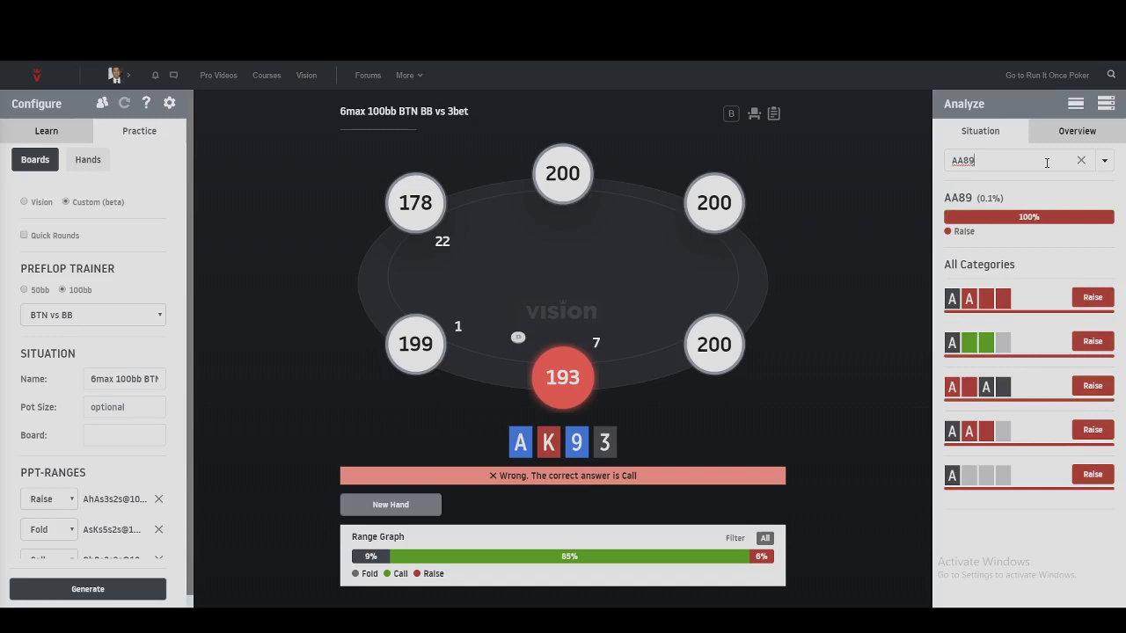
Step: Look up the hand AA77 in the situation analysis and clear the hand filter
key(BackSpace)
key(BackSpace)
text(77)
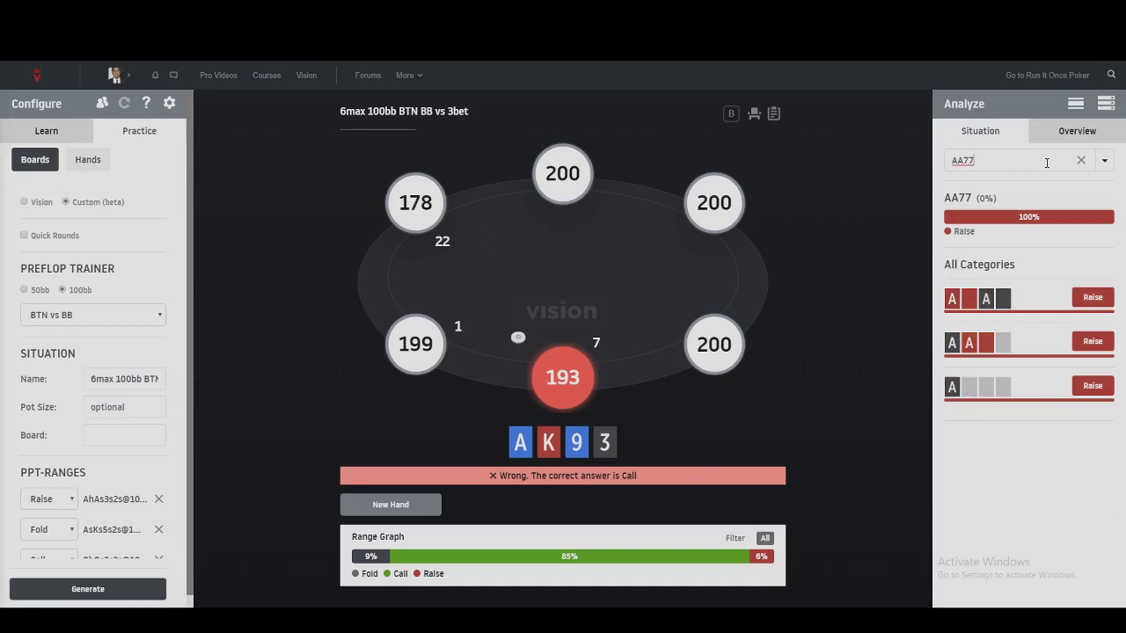
key(BackSpace)
key(BackSpace)
key(BackSpace)
key(BackSpace)
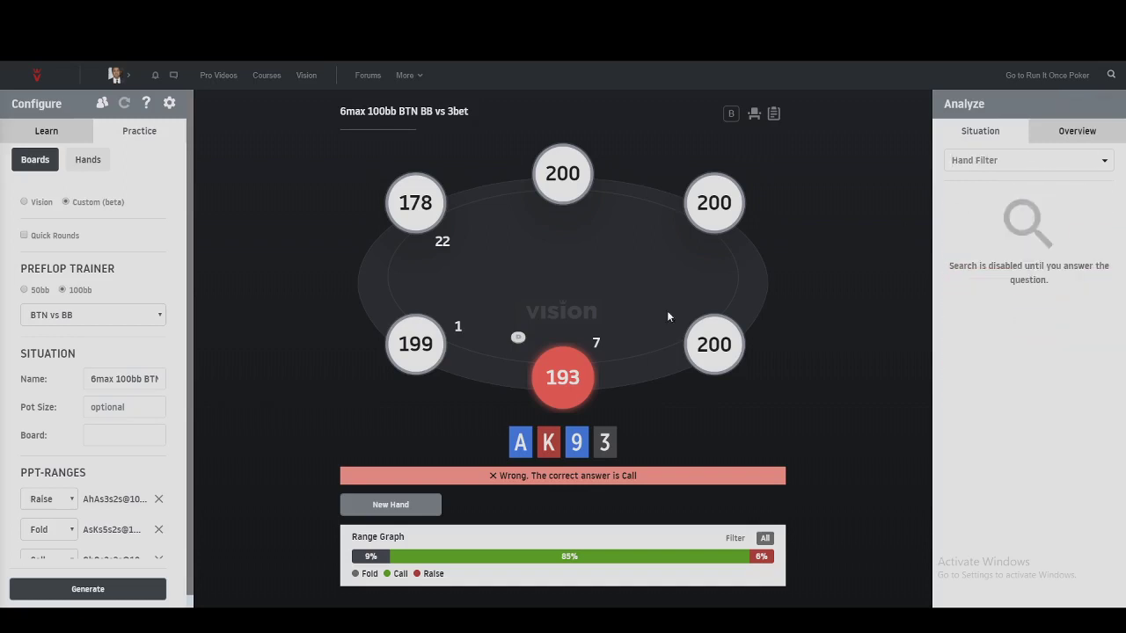
Step: Load the 100bb SB vs BTN situation from the vs 4bet group in the preflop trainer
click(122, 319)
scroll(92, 523, down, 5)
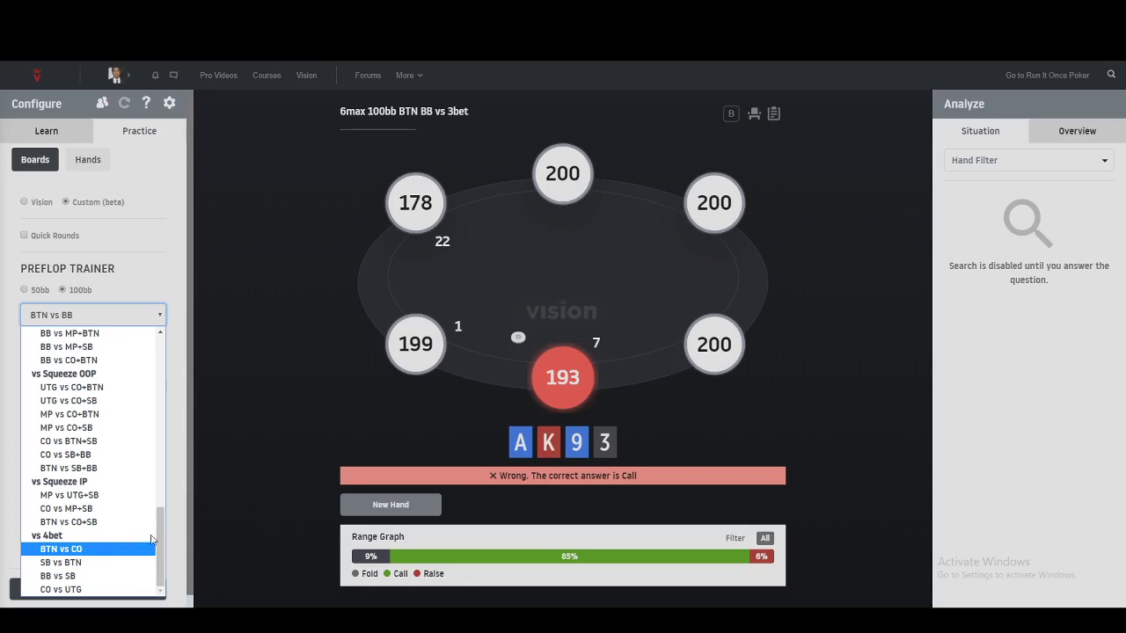
drag(159, 538, 173, 456)
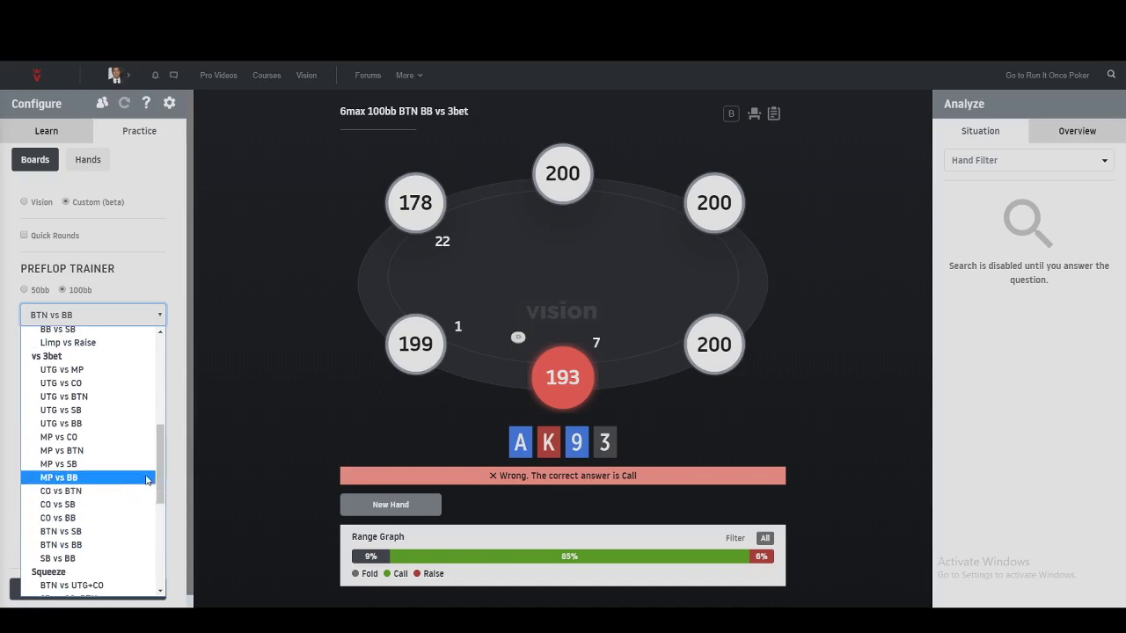
drag(161, 469, 142, 543)
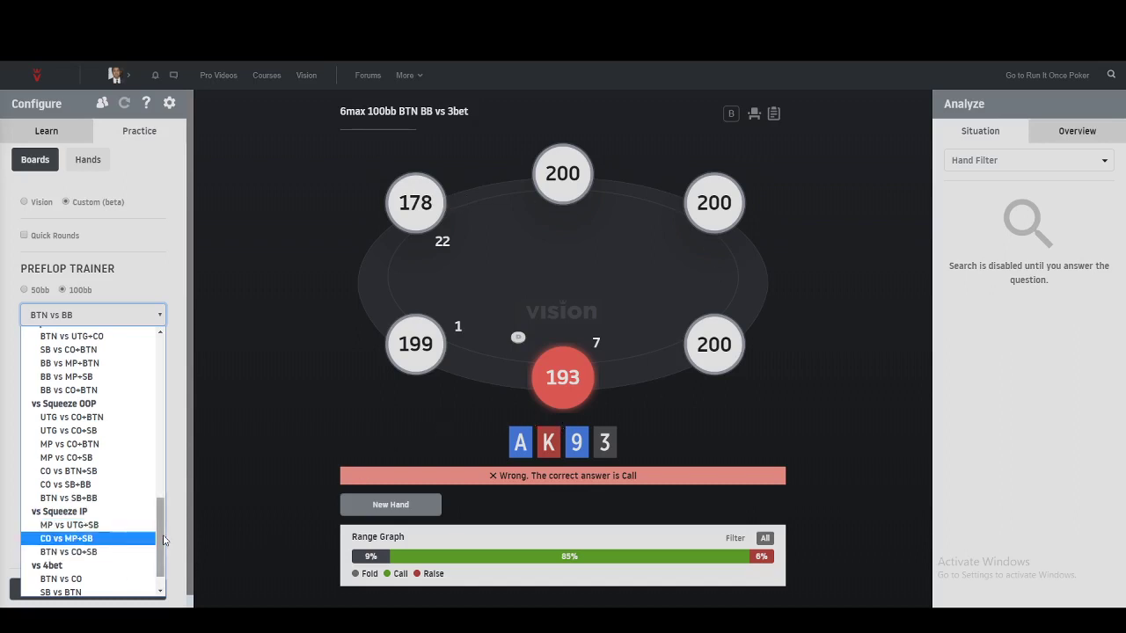
drag(164, 540, 157, 549)
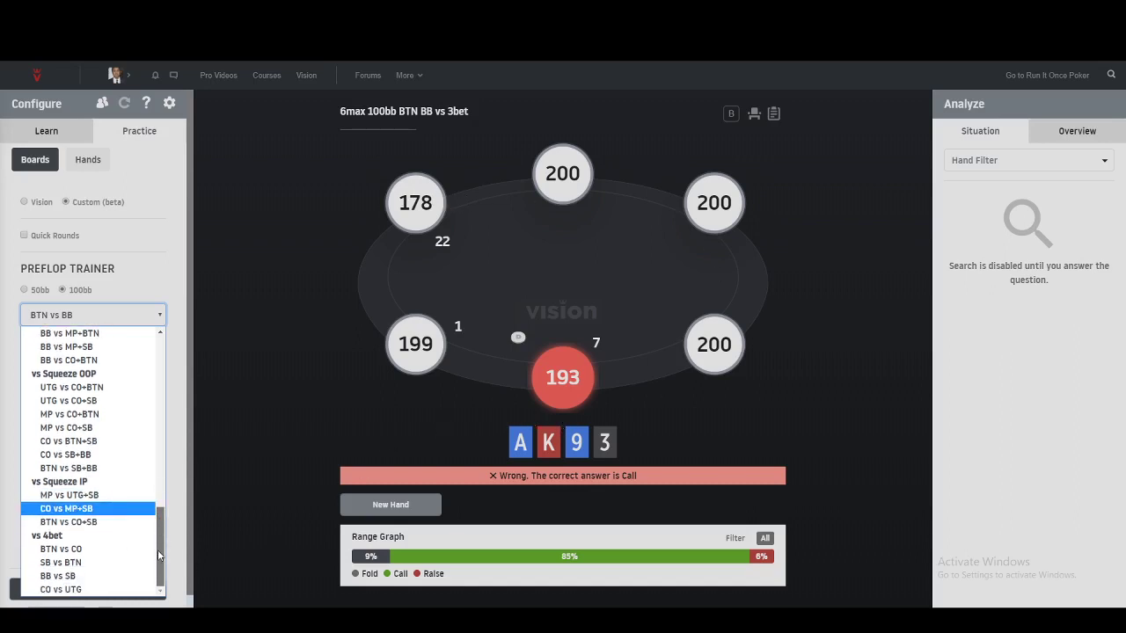
click(110, 562)
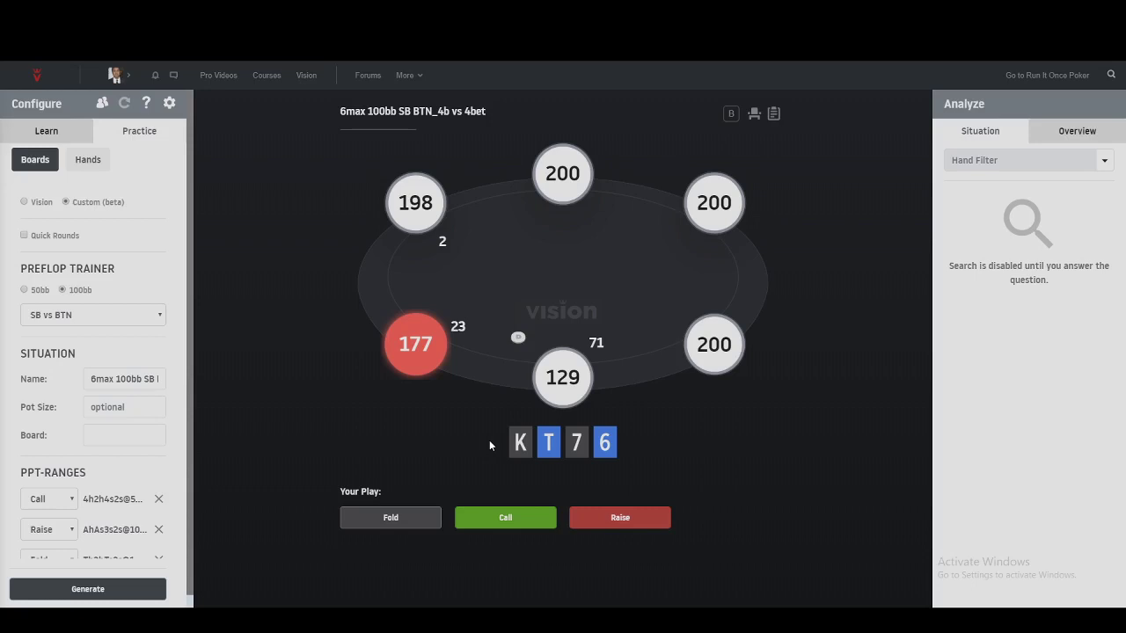
Step: Answer the KT76 hand with Call and look up AA56 in the situation analysis
click(518, 528)
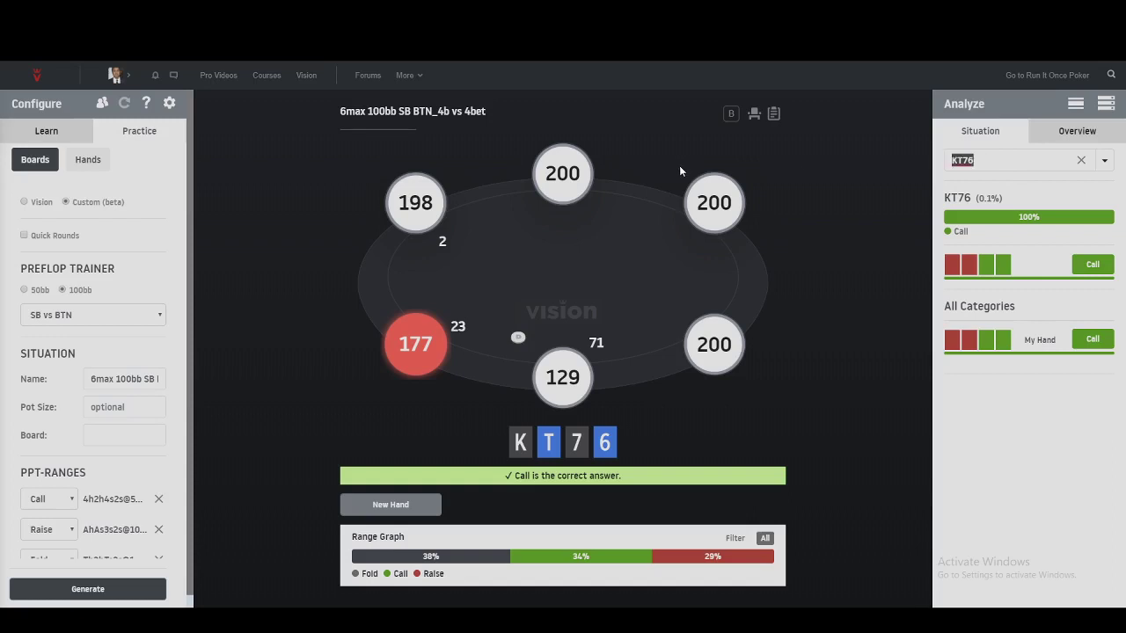
text(AA56)
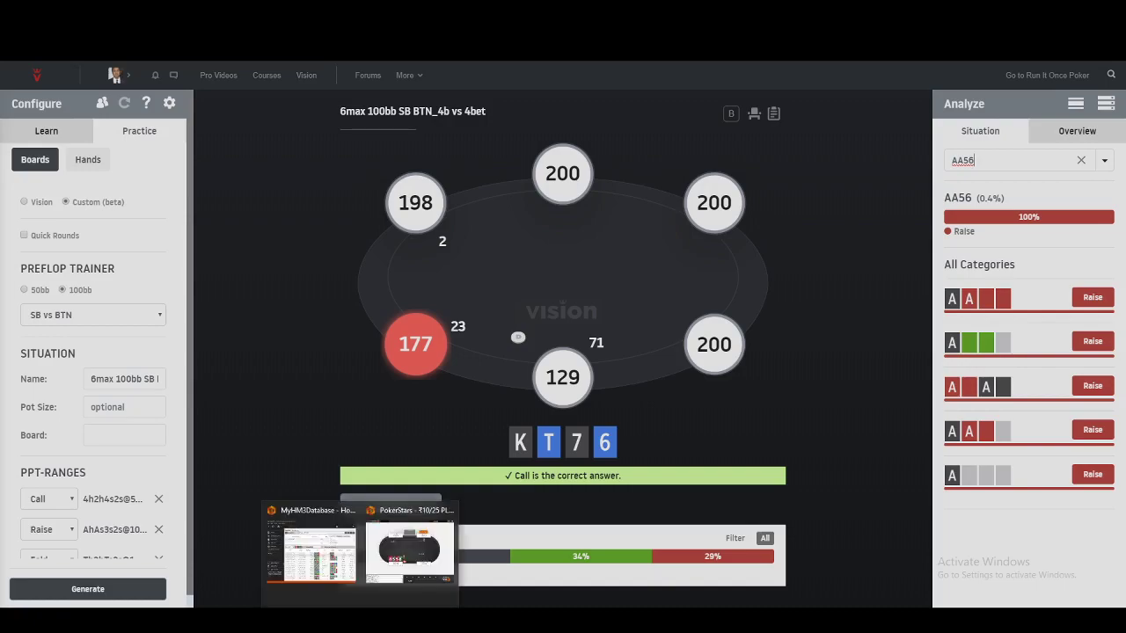
Step: Switch to Holdem Manager and remove the "1. Preflop decisions" tag from the 12:00 PM 8855 hand
click(319, 545)
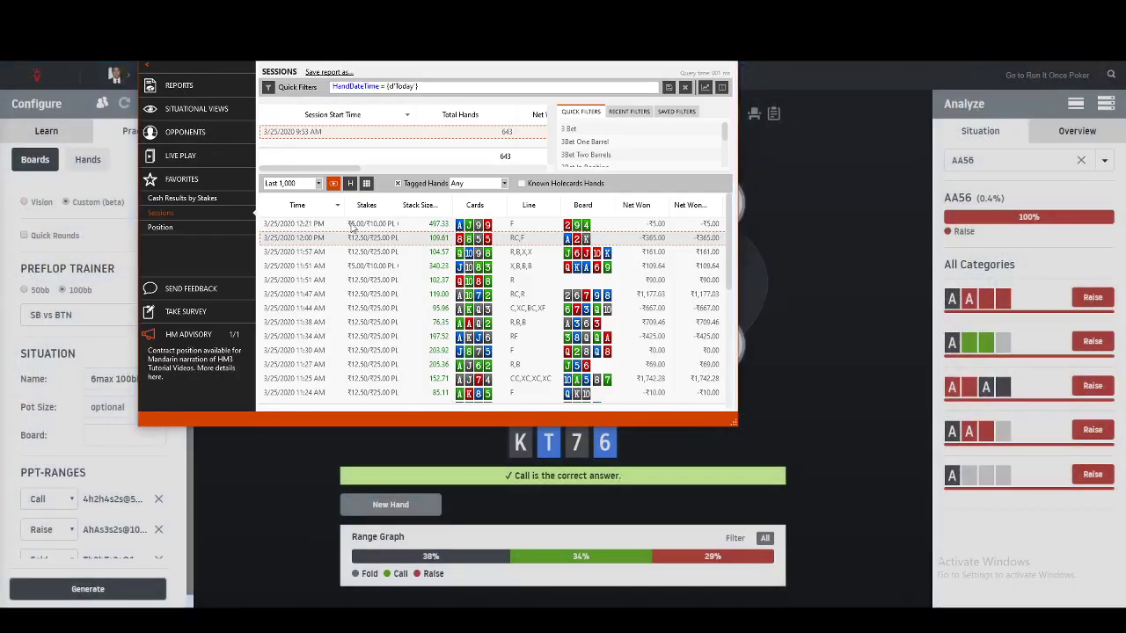
right_click(398, 243)
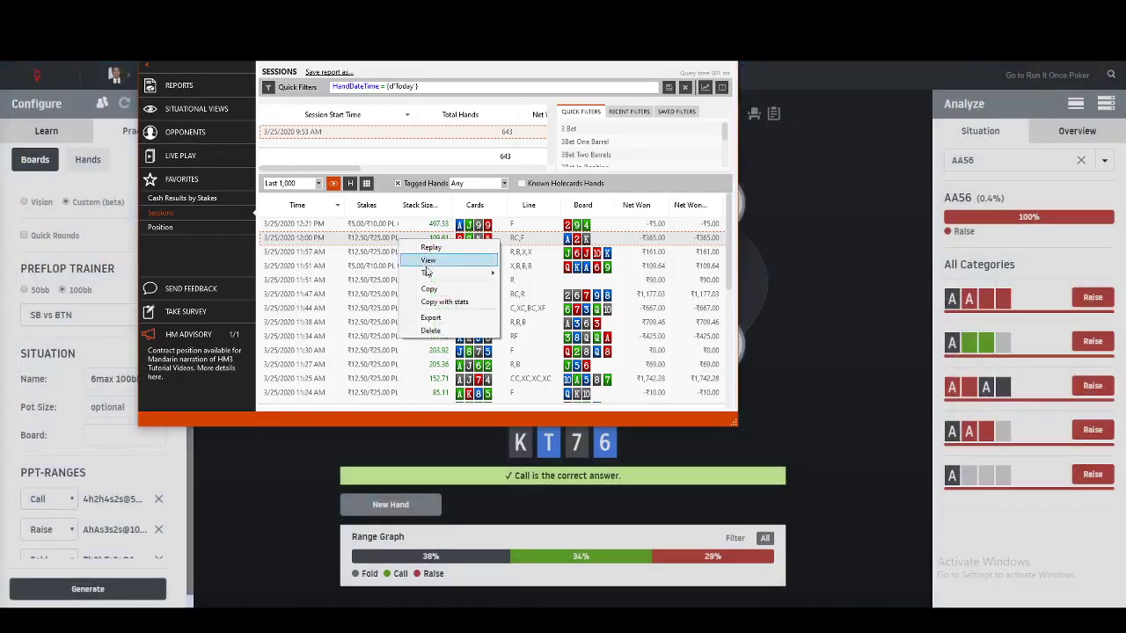
mouse_move(466, 272)
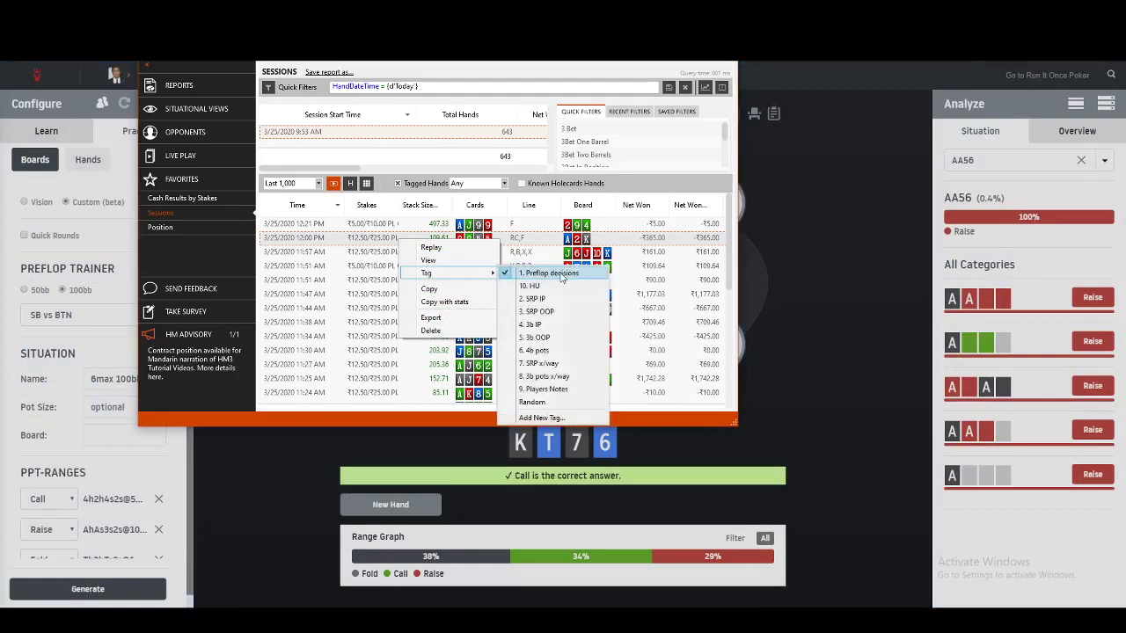
click(548, 285)
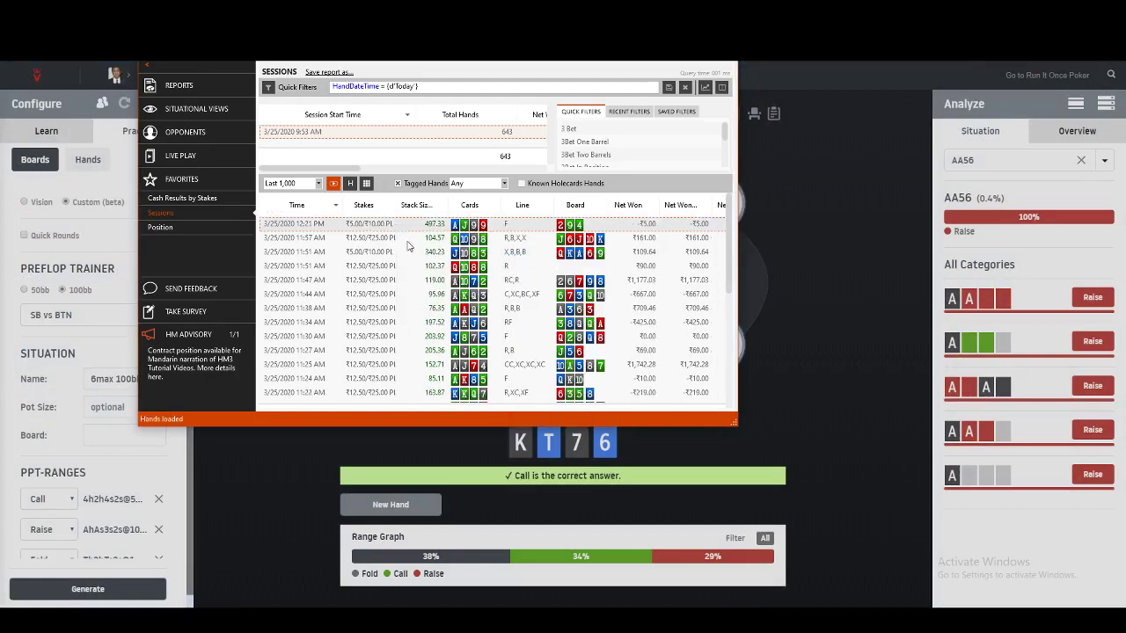
Step: Open the 11:57 AM QT98 hand in the replayer, move the opponents' stat overlays clear of the table, and return to the trainer
double_click(408, 241)
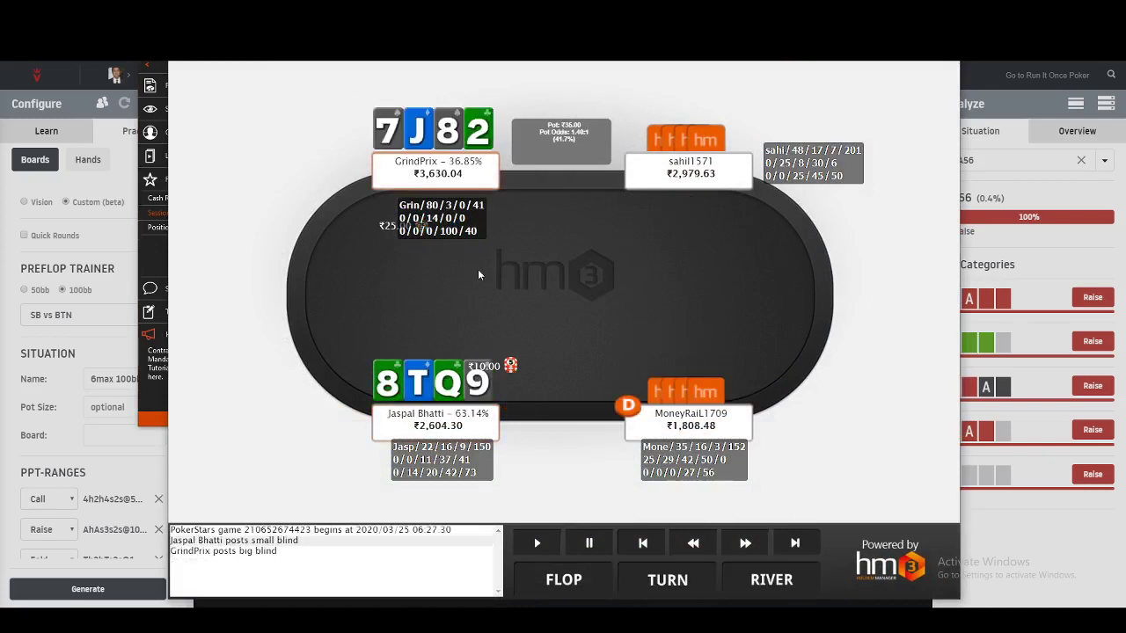
drag(438, 222, 299, 173)
drag(670, 459, 668, 468)
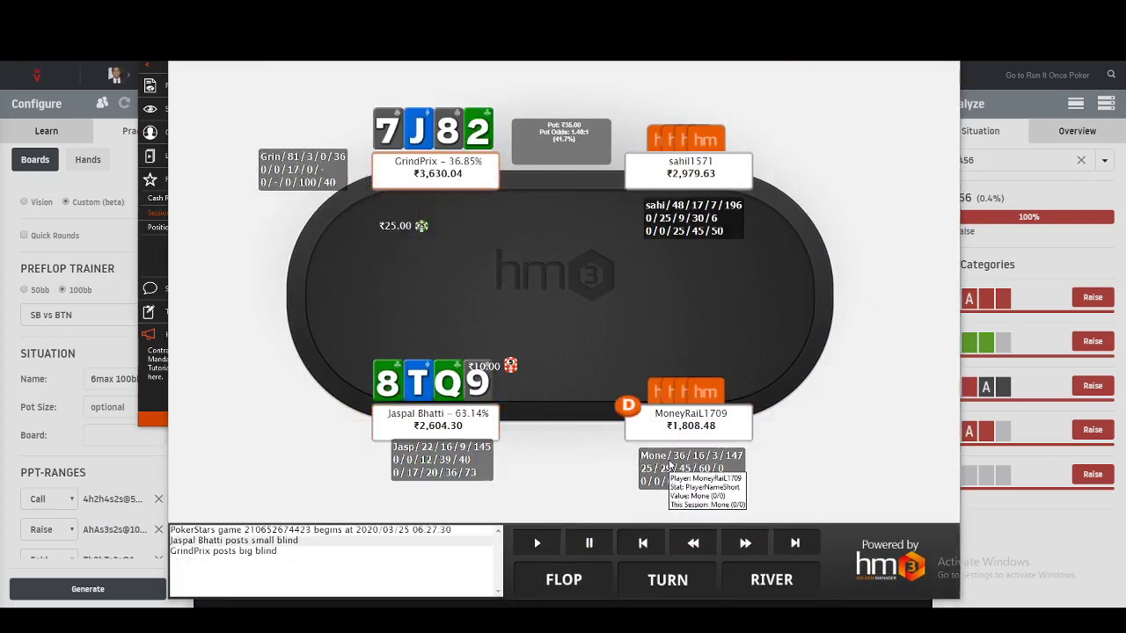
drag(686, 230, 807, 175)
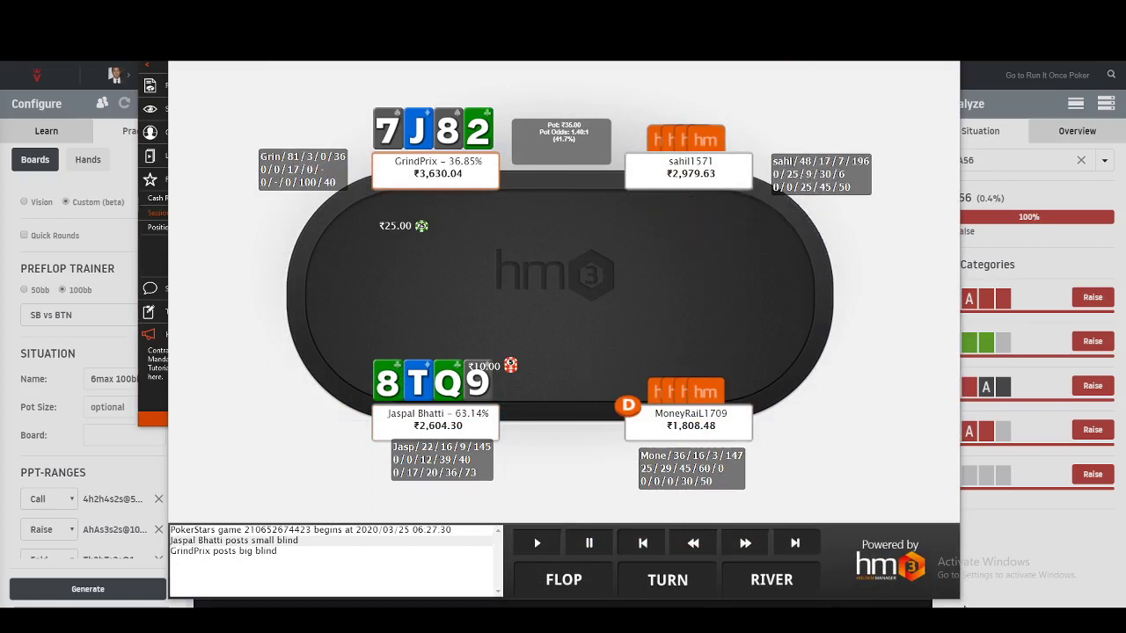
click(1020, 579)
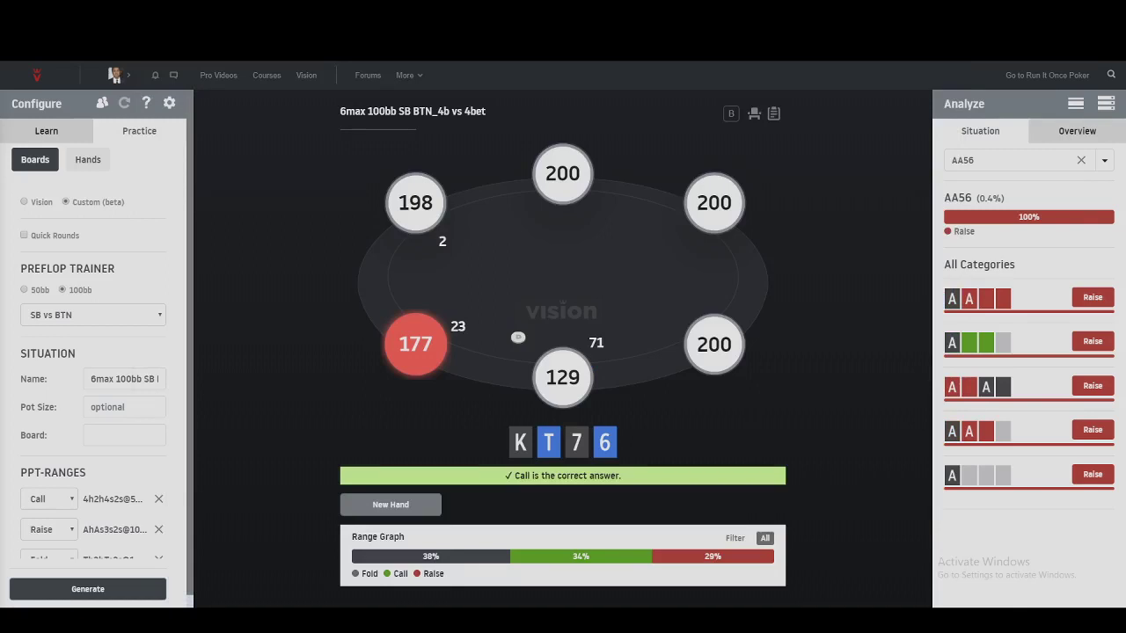
right_click(137, 61)
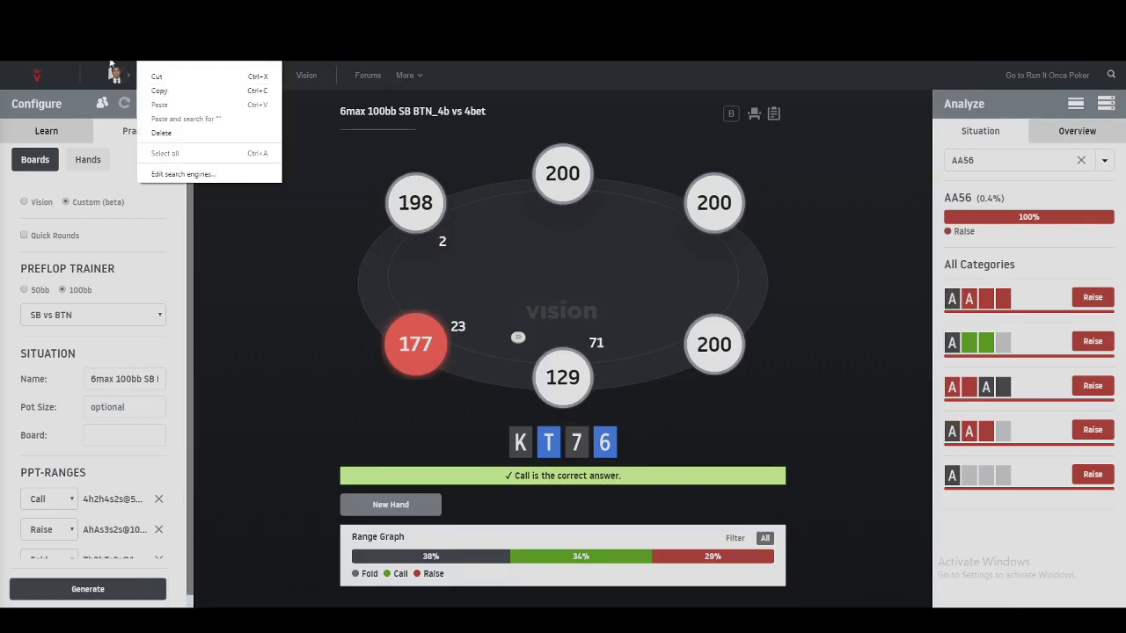
key(Escape)
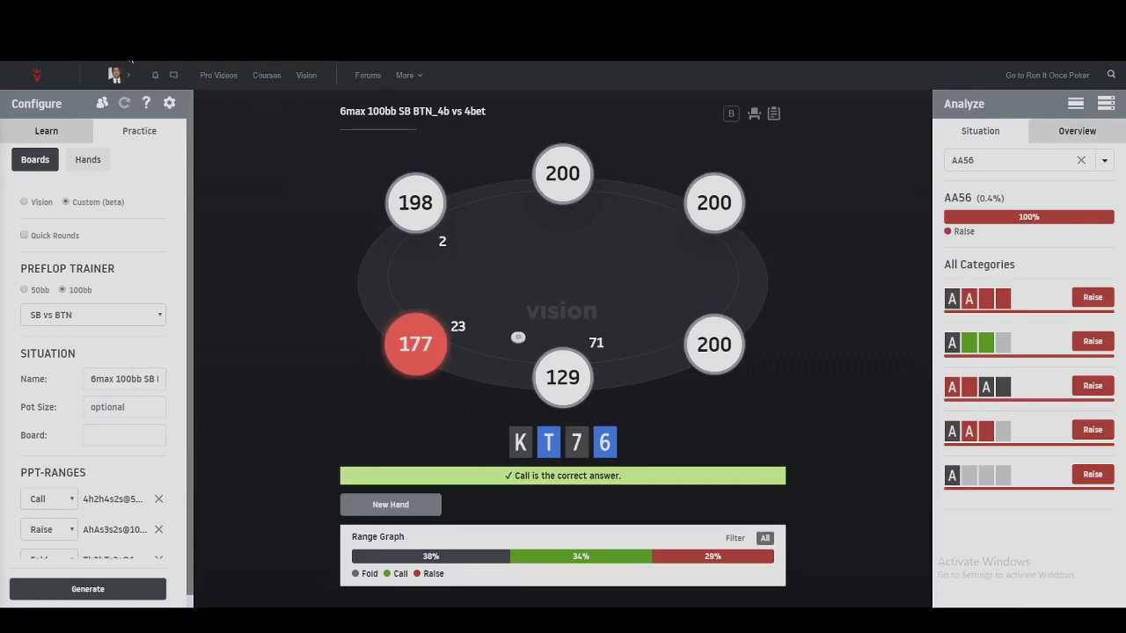
key(ctrl+t)
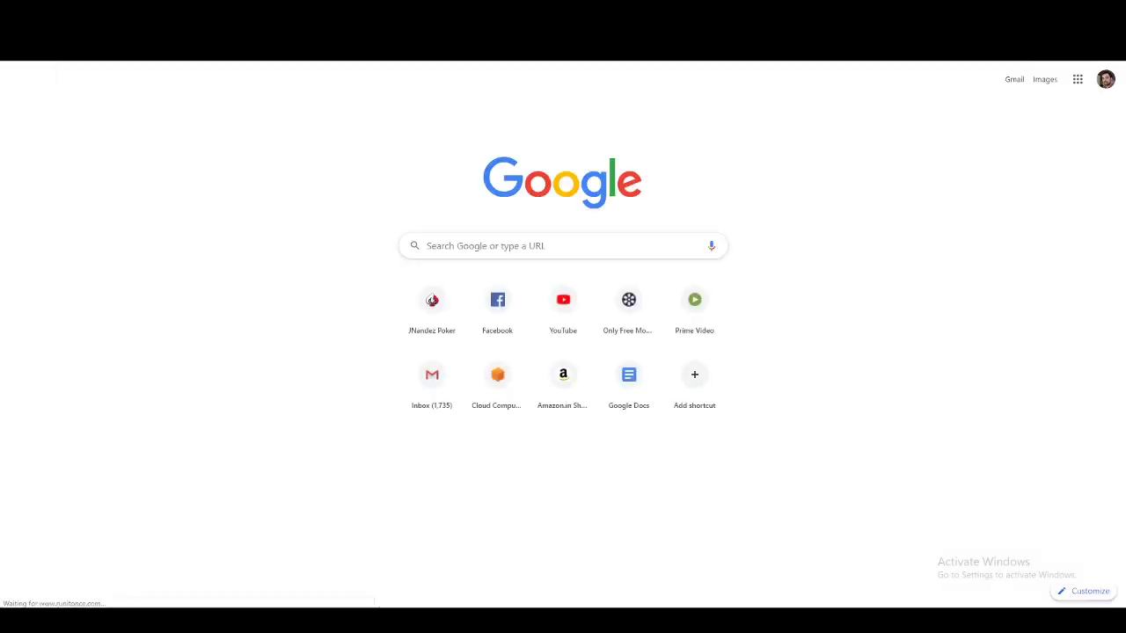
key(ctrl+w)
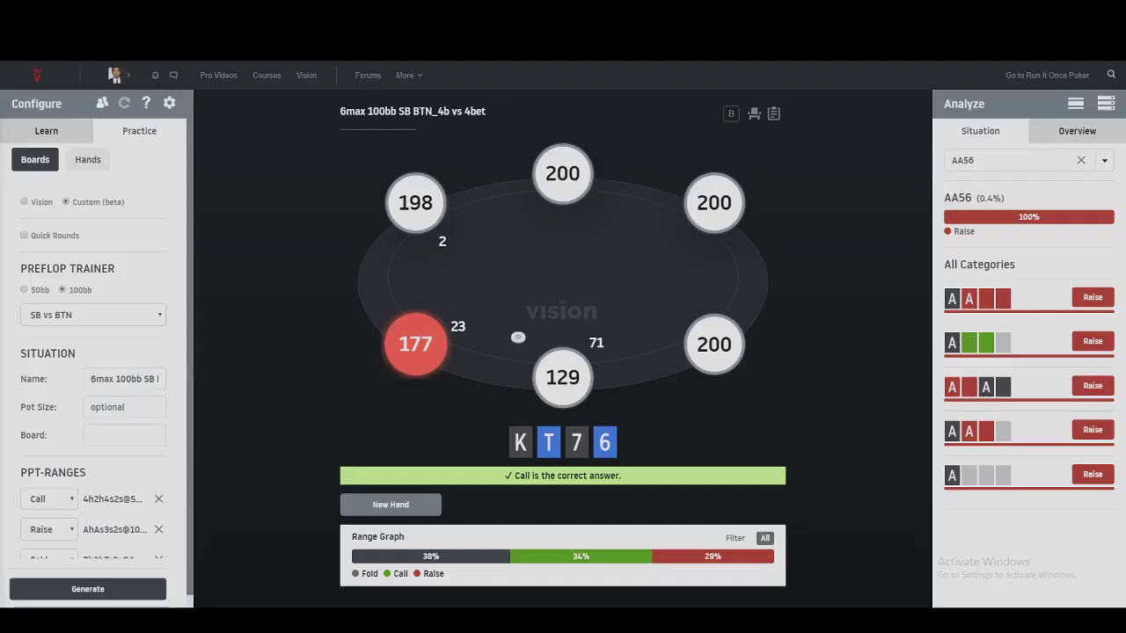
Step: Load the 100bb SB situation from the RFI group in the preflop trainer and check it against the replayed hand
click(85, 317)
scroll(92, 386, up, 10)
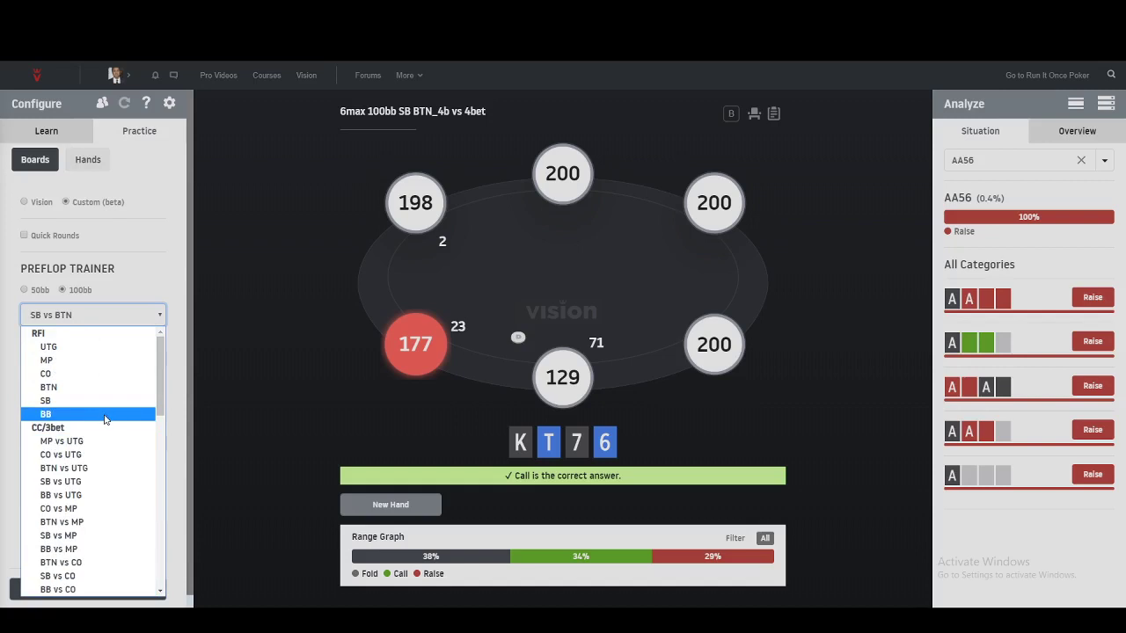
click(100, 403)
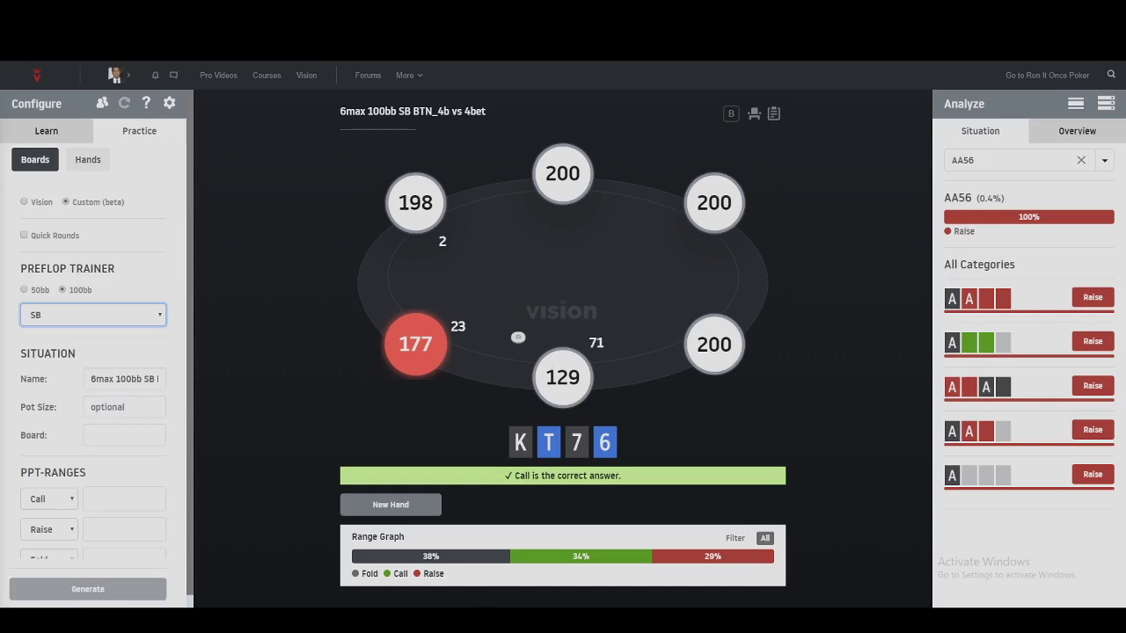
mouse_move(361, 624)
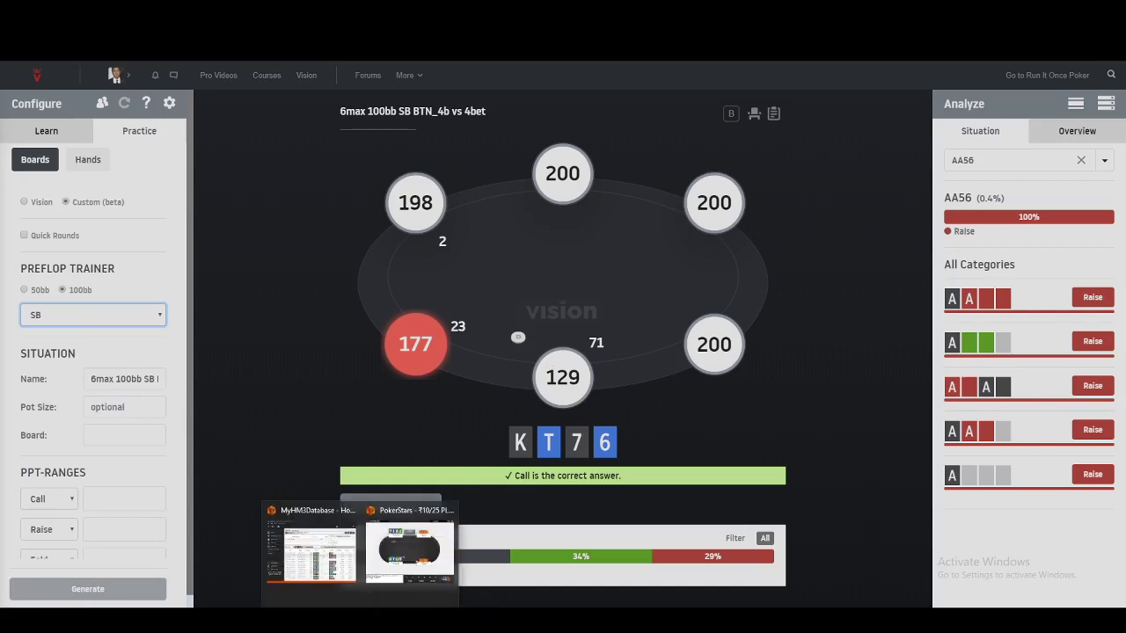
click(410, 552)
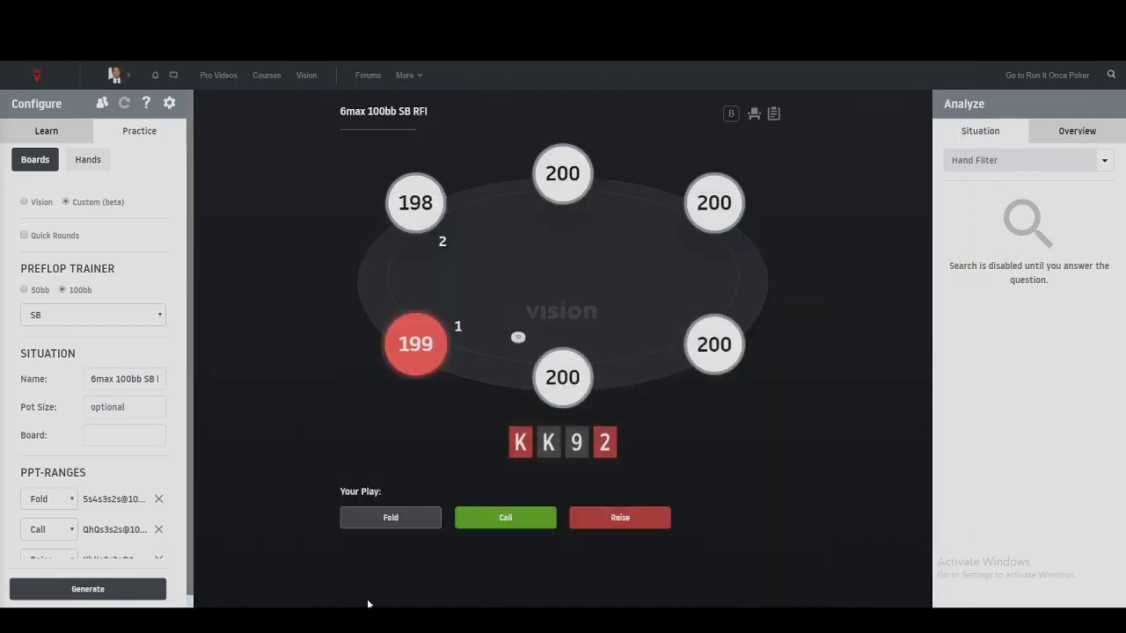
Step: Answer the KK92 hand with Raise and look up the recommended plays for QT98 in the situation analysis
click(620, 519)
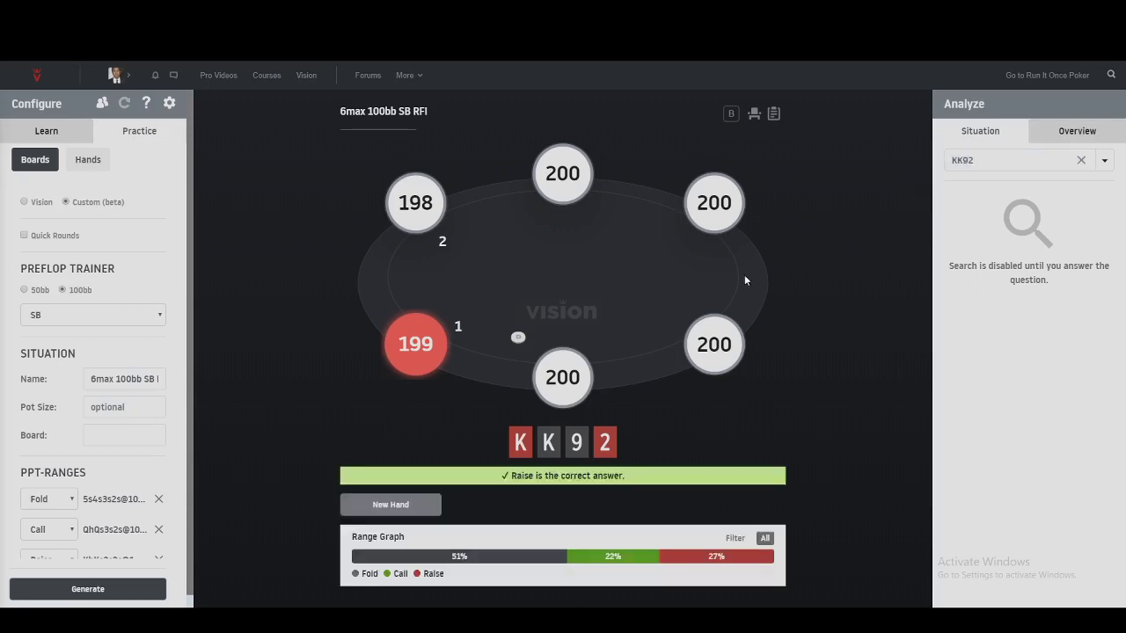
double_click(980, 161)
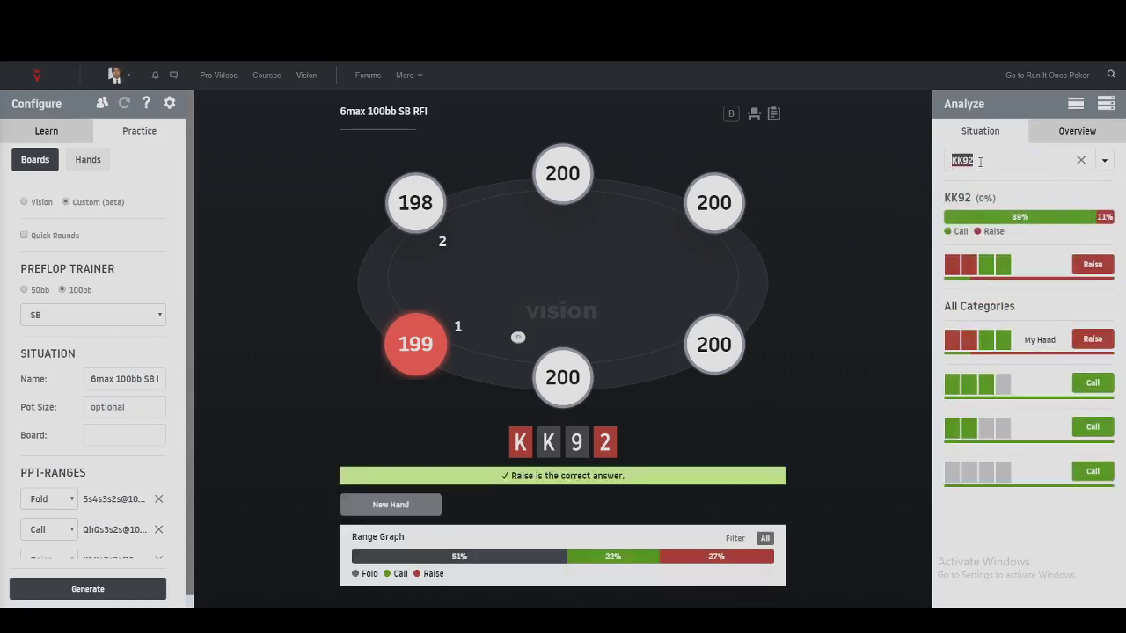
text(QT98)
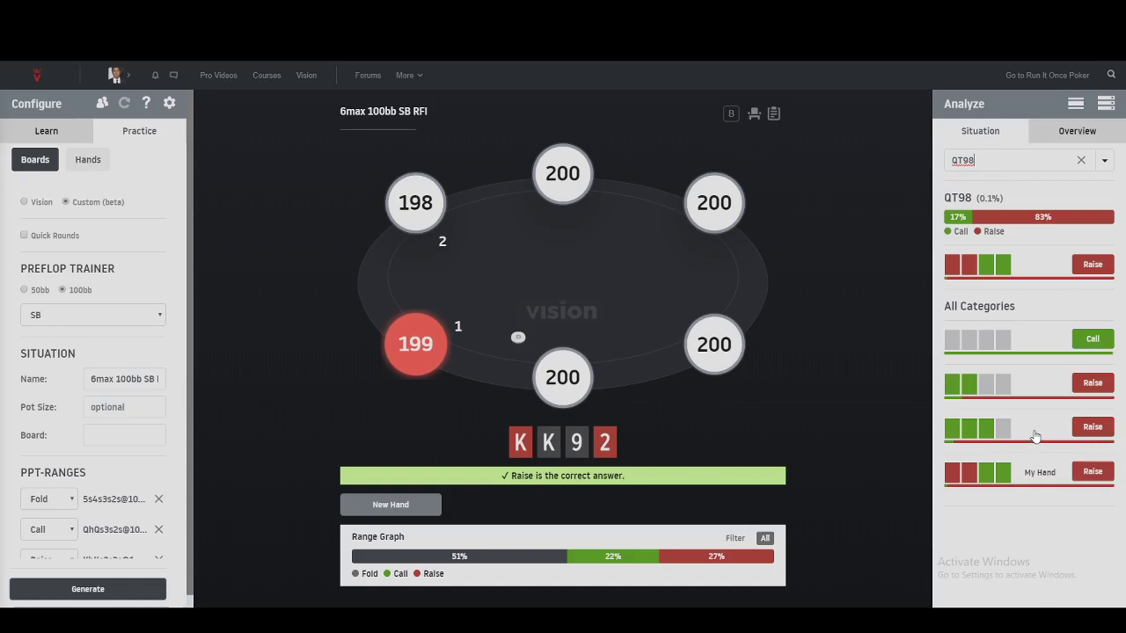
mouse_move(1031, 401)
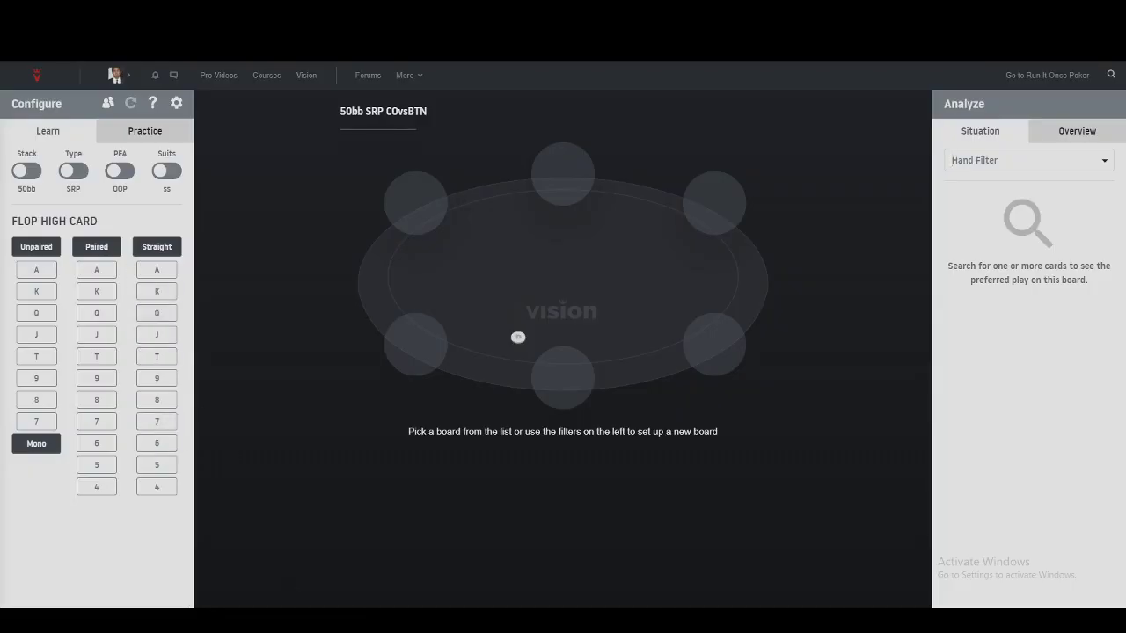
Step: Set the stack depth to 100bb for the single-raised-pot boards in Vision's Learn mode
click(432, 542)
click(23, 172)
click(427, 543)
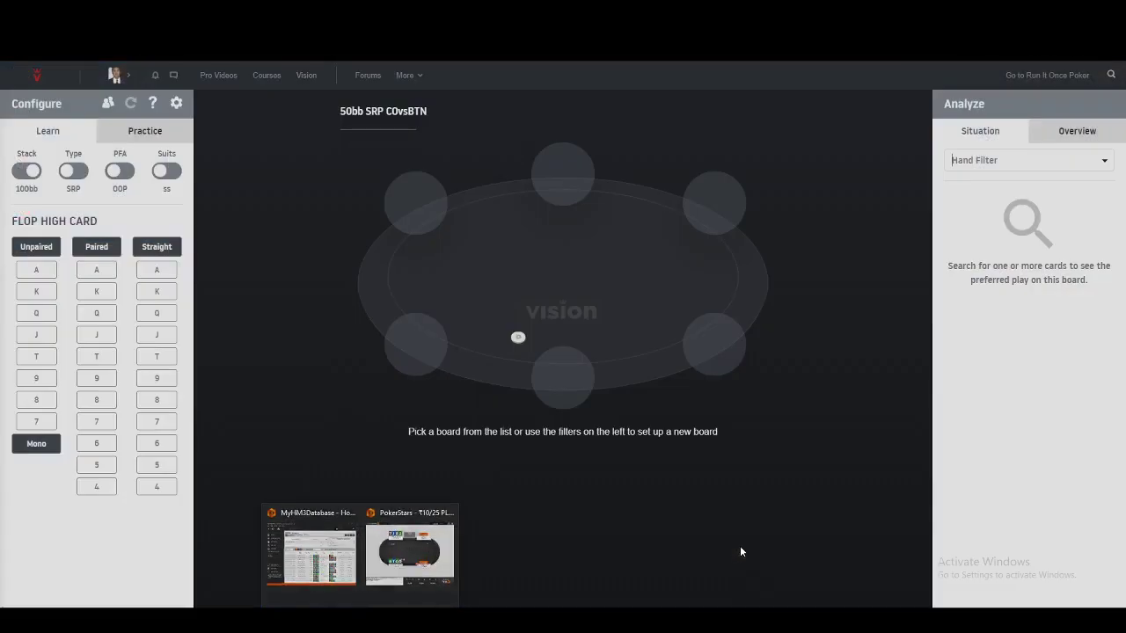
Step: Step the QT98 hand forward to the flop in the Holdem Manager replayer, then return to the trainer
click(409, 558)
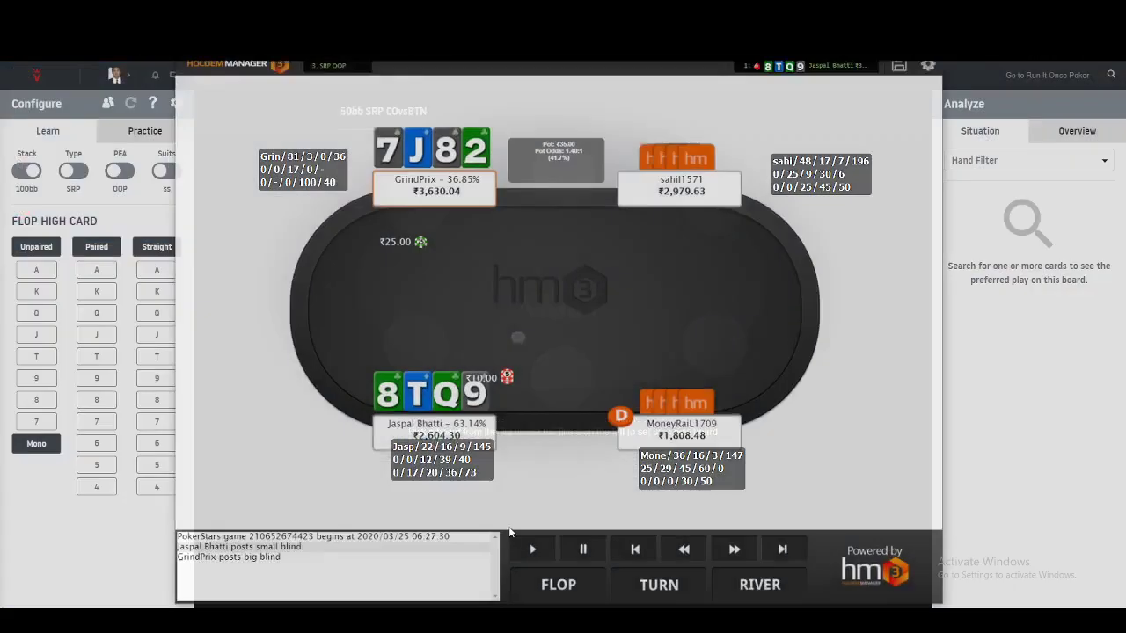
click(744, 545)
click(745, 545)
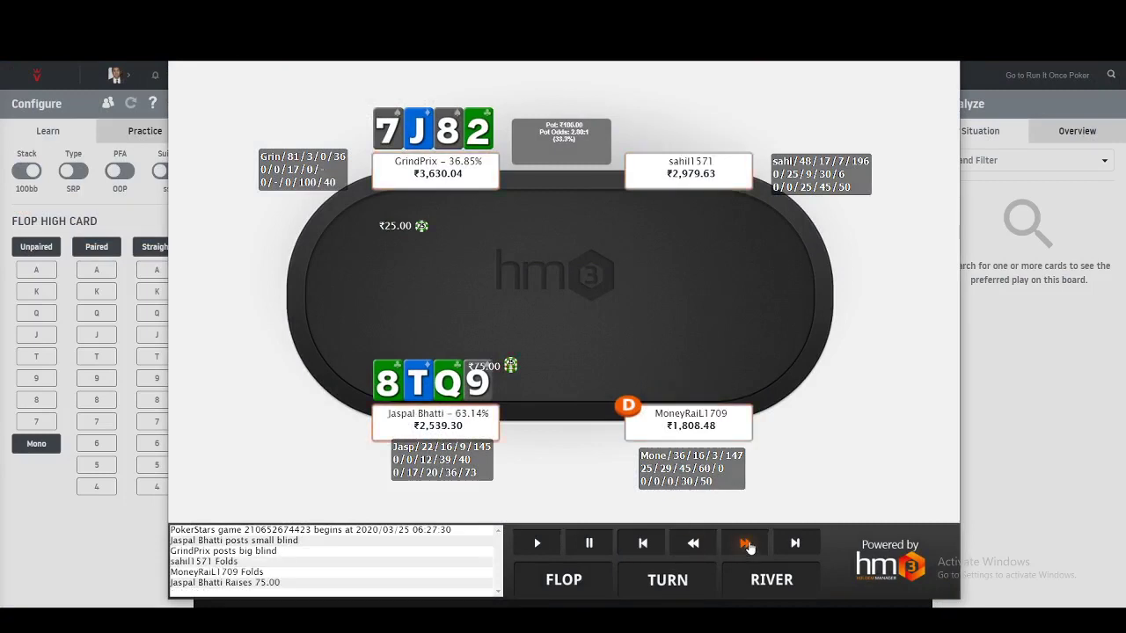
click(745, 545)
click(745, 545)
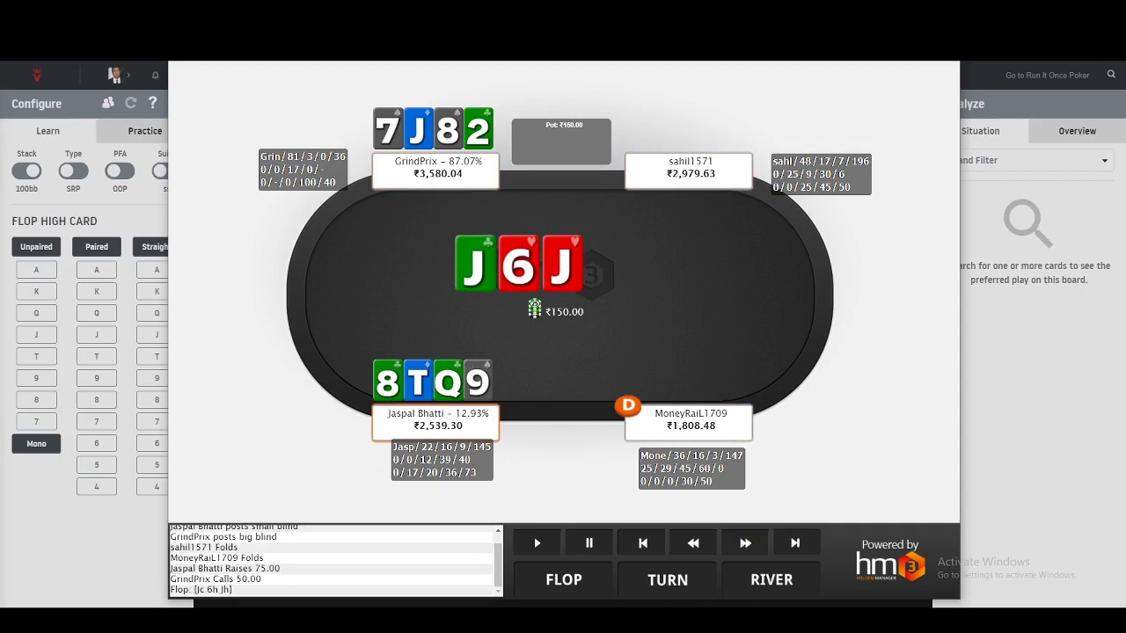
key(Escape)
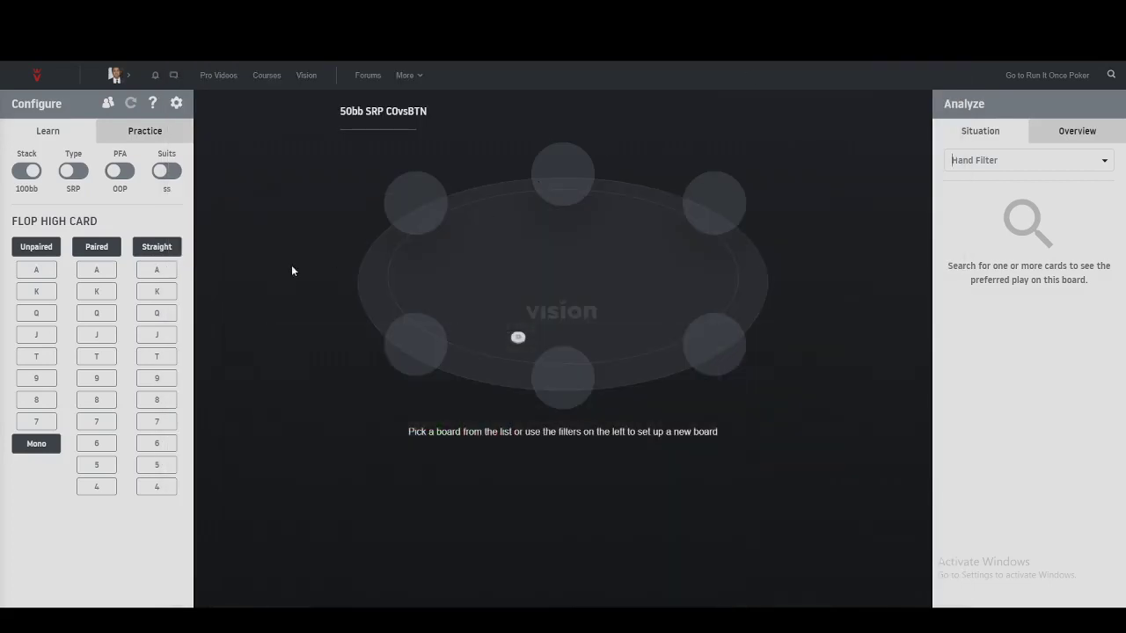
Step: Load the jack-high paired flop JJ6 as the board to study
click(97, 335)
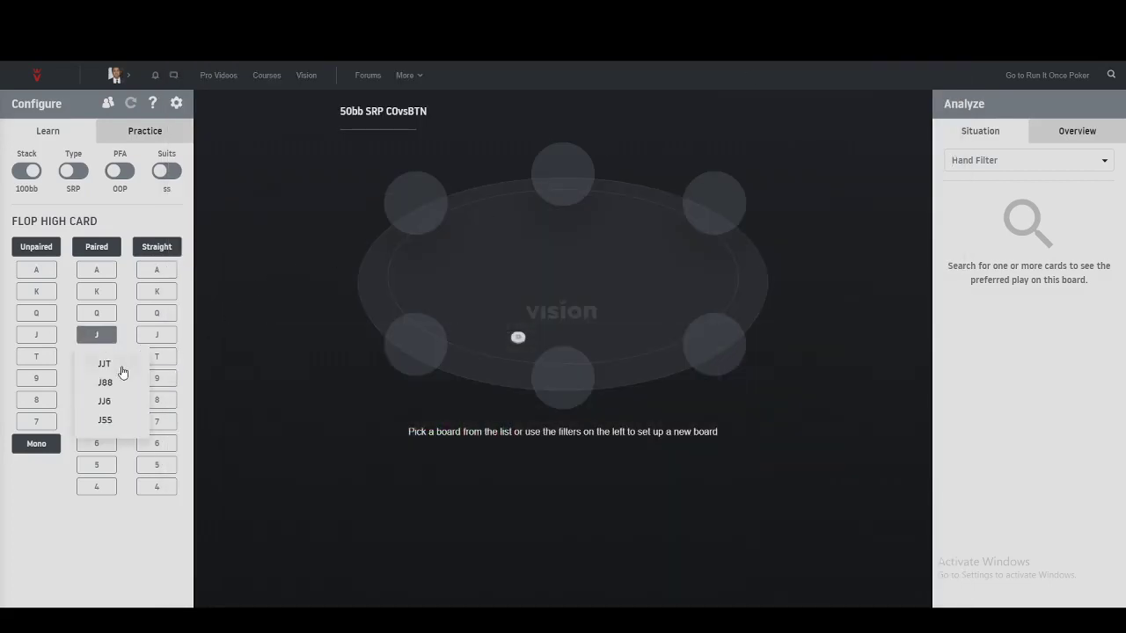
click(121, 401)
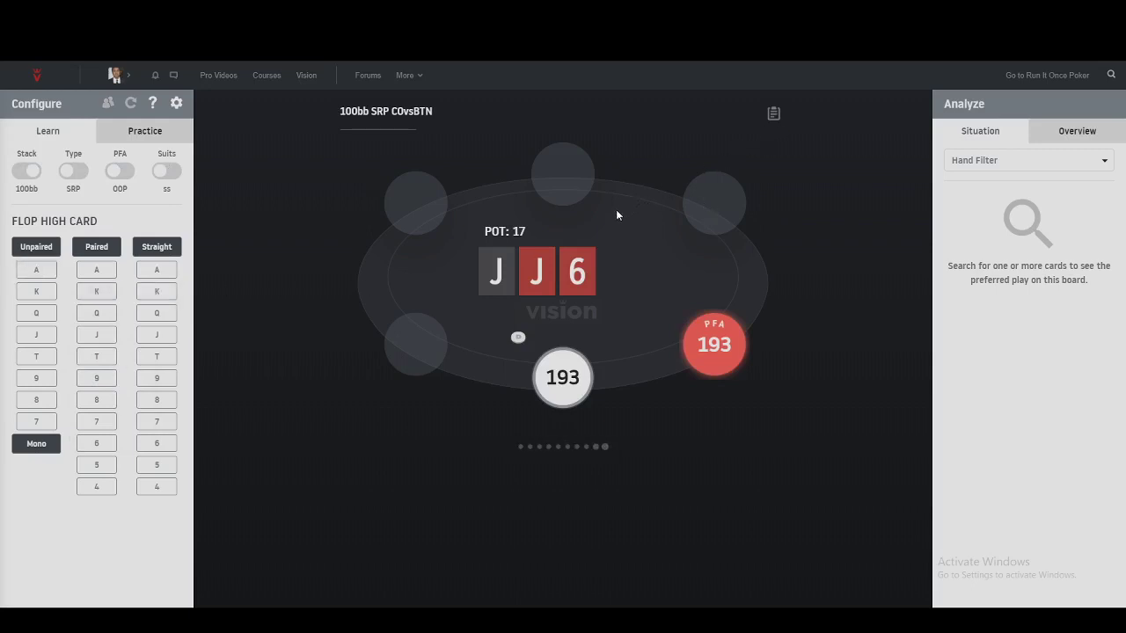
mouse_move(376, 607)
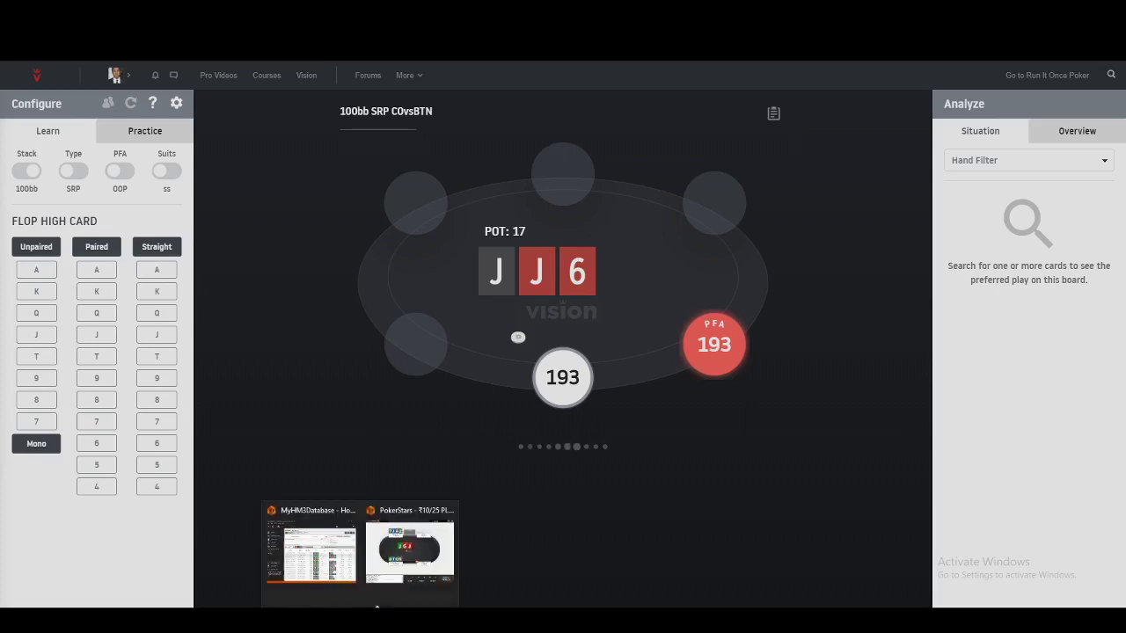
Step: Check the hand's positions in the Holdem Manager replayer, then switch the trainer's JJ6 board to the SBvsBB matchup
click(420, 562)
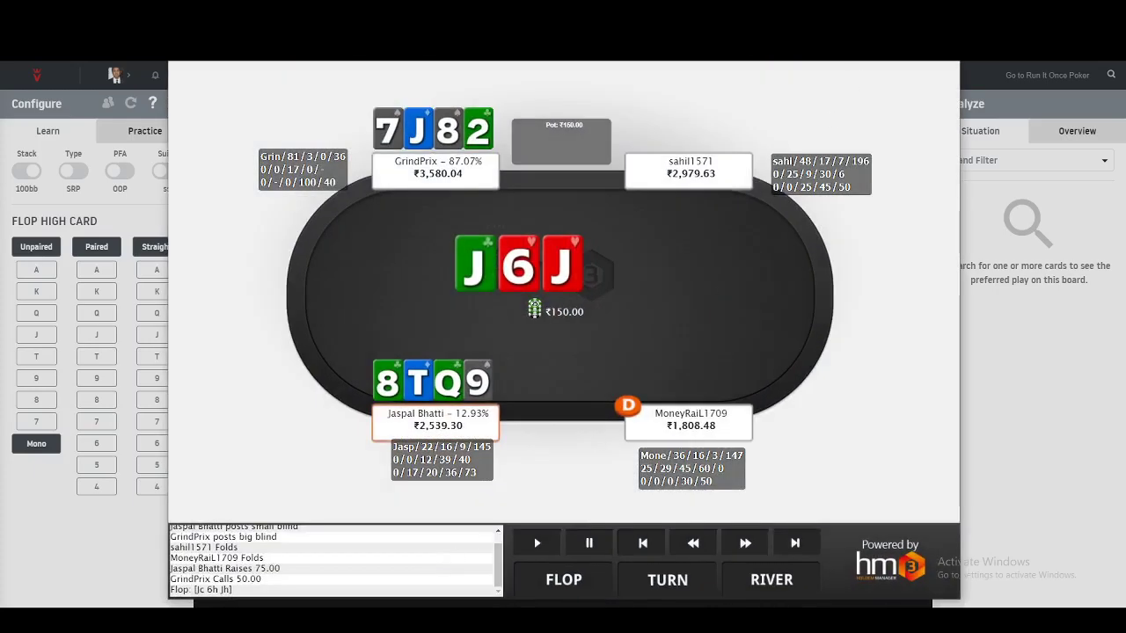
key(alt+Tab)
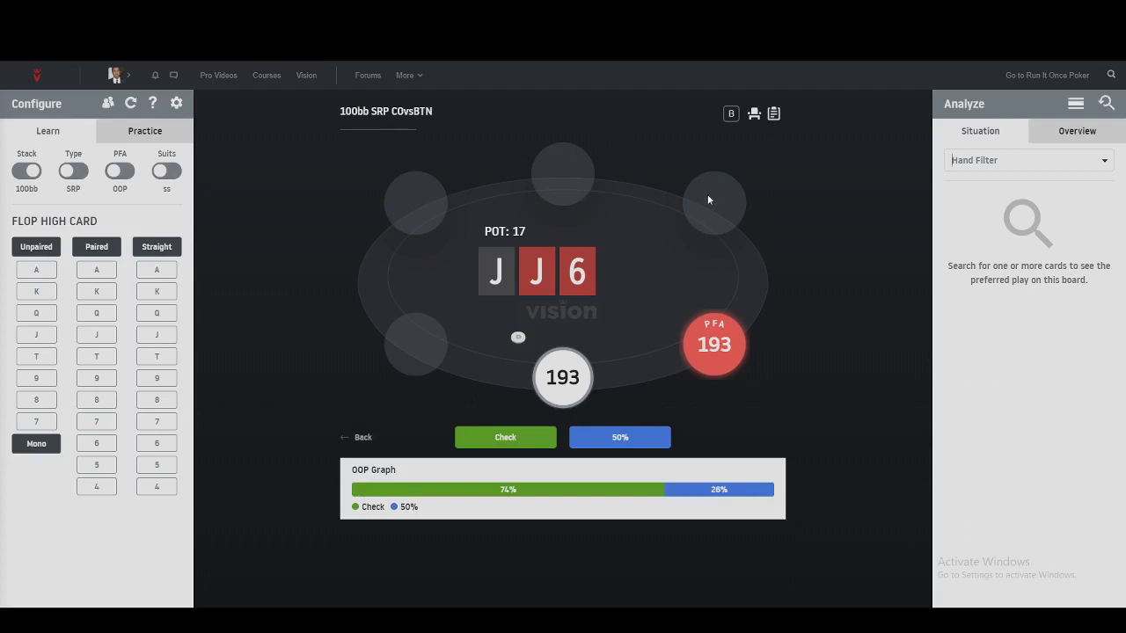
click(741, 116)
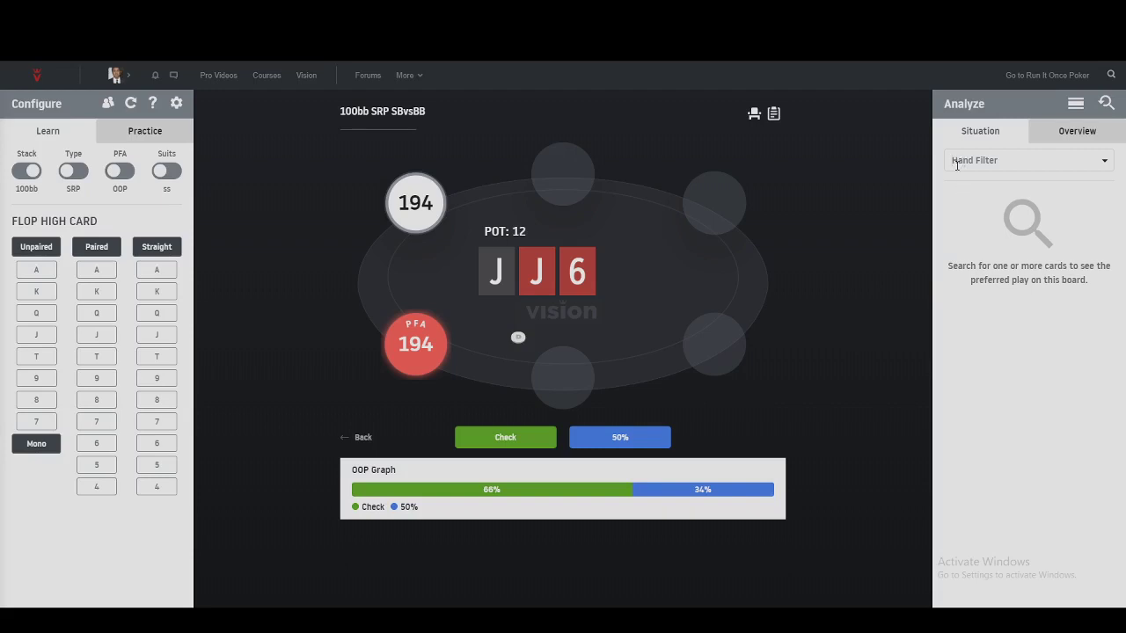
Step: Search for QT89 on the JJ6 flop and examine the individual hands in the first subgroup of the two-red-card category
text(QT89)
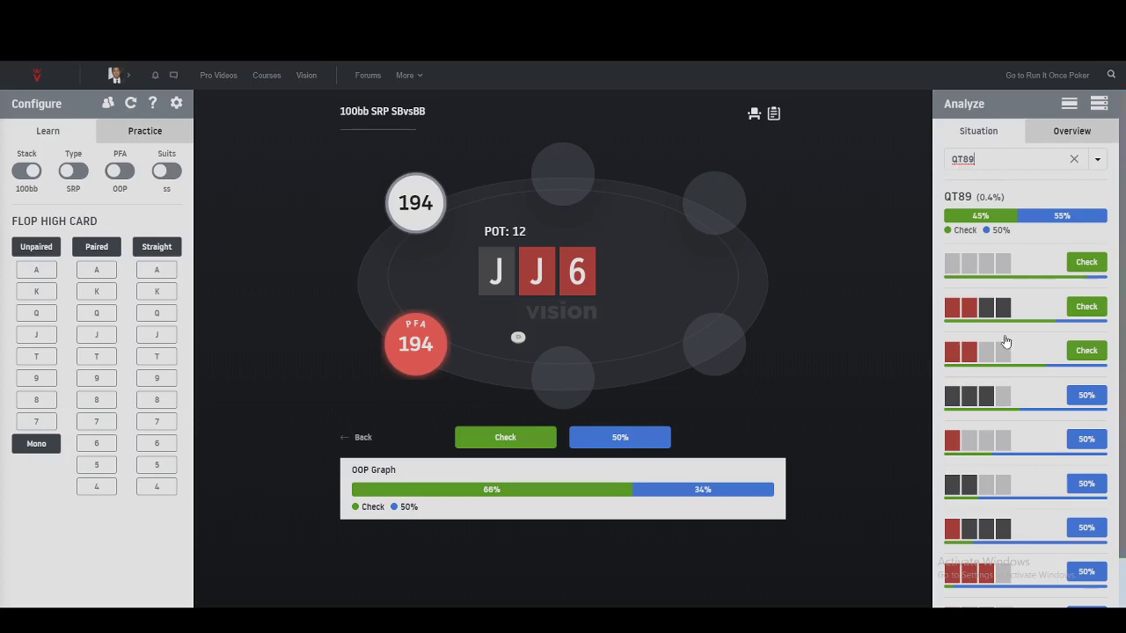
click(1030, 351)
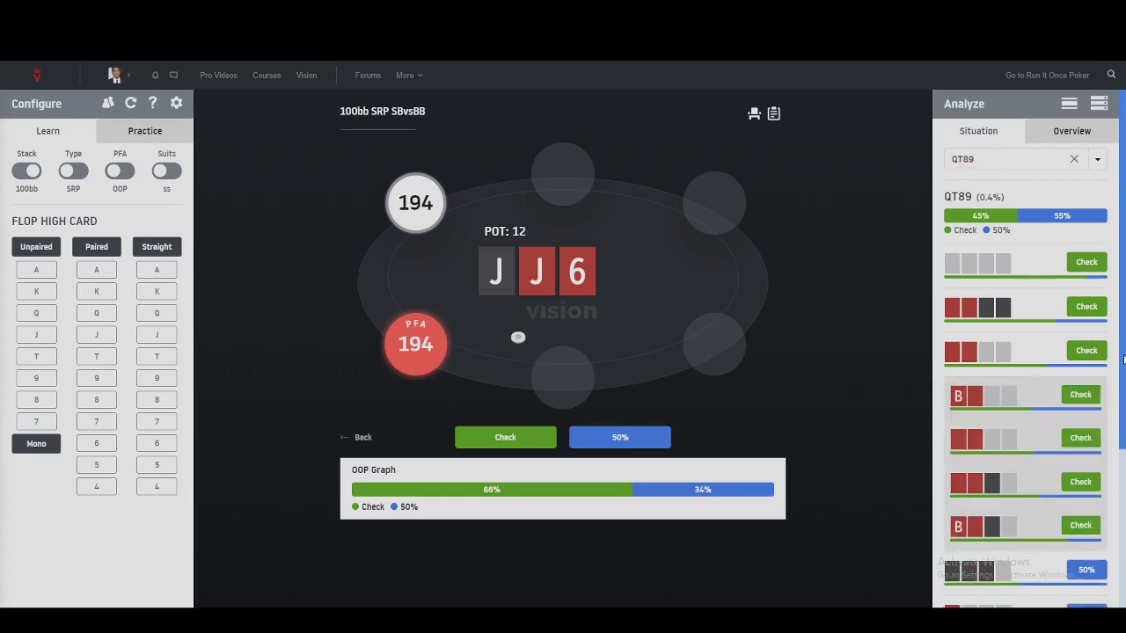
click(968, 402)
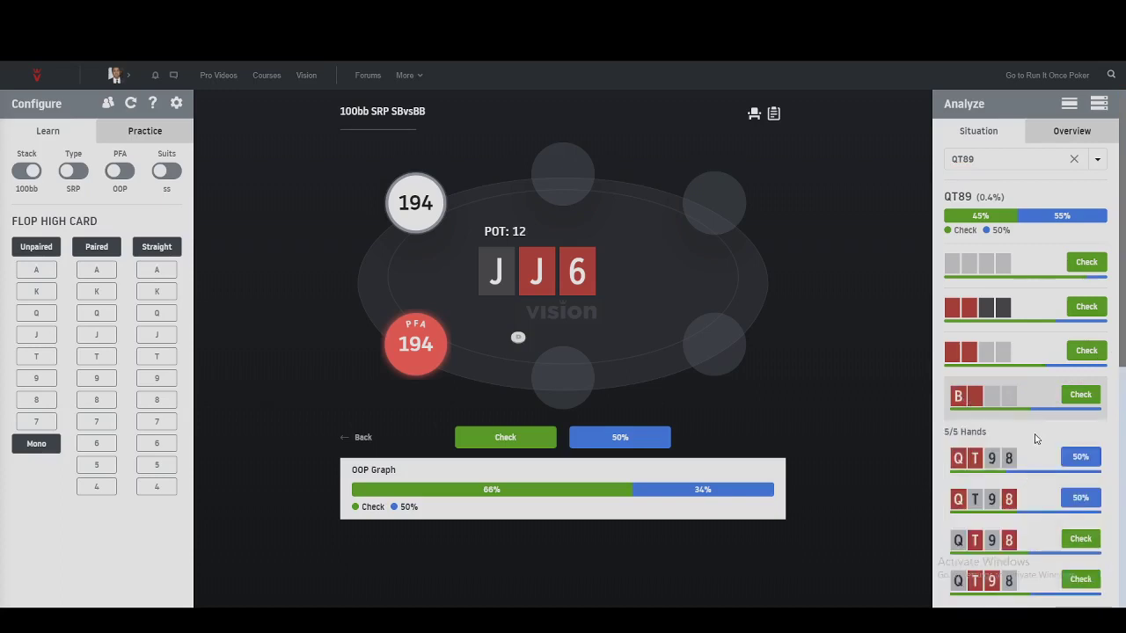
drag(1124, 355, 1123, 443)
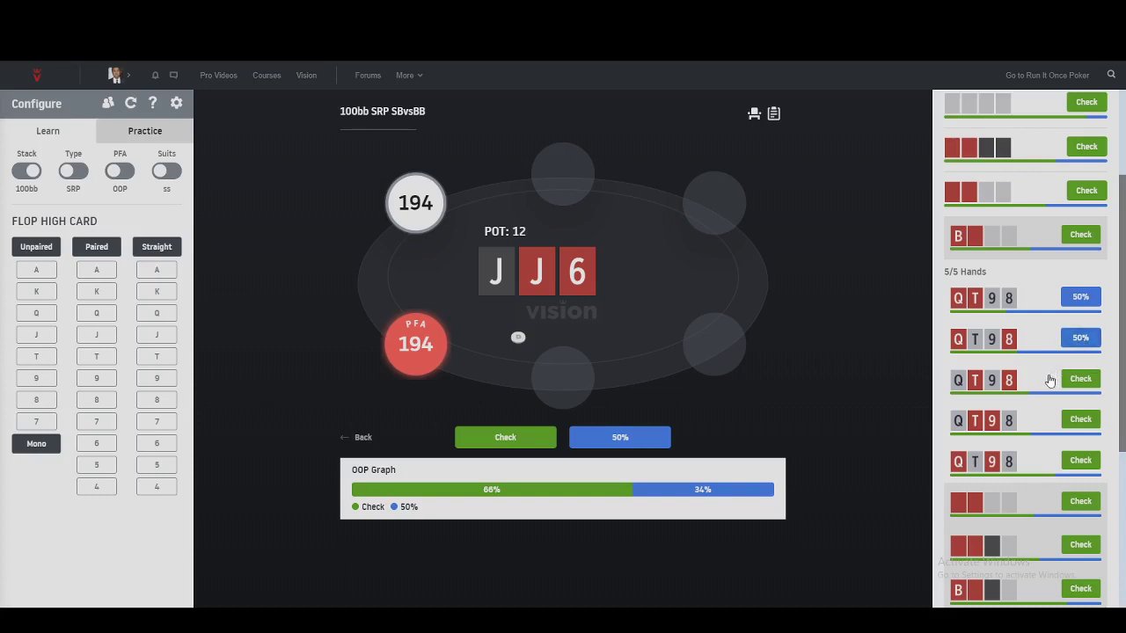
mouse_move(1014, 398)
scroll(1124, 407, down, 2)
scroll(1123, 407, down, 3)
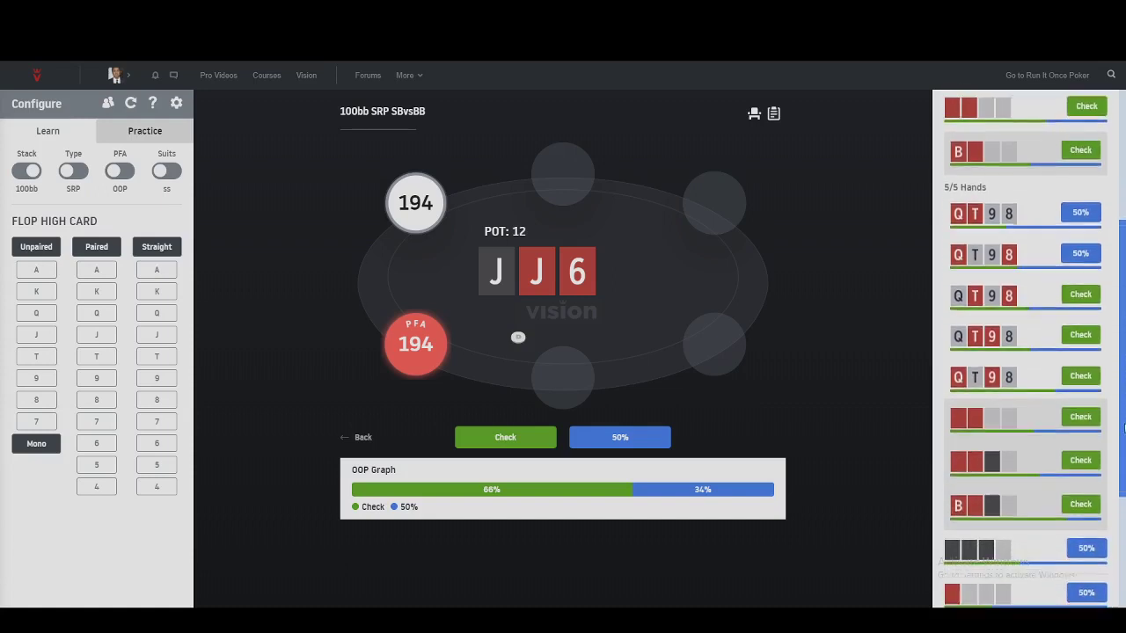
scroll(969, 465, down, 5)
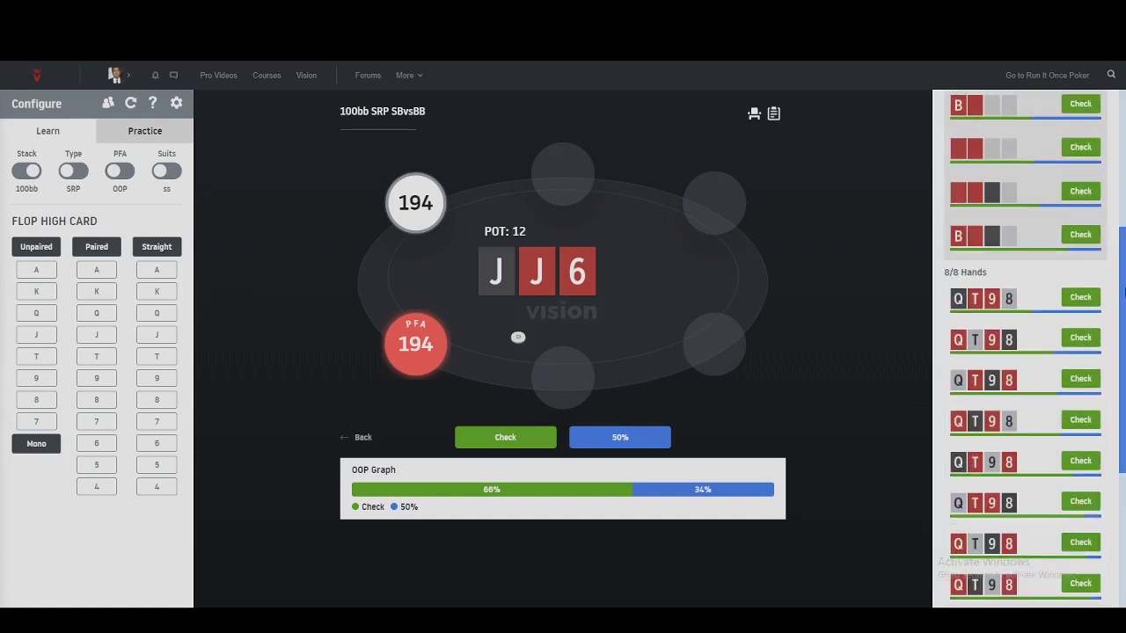
Step: Review the recommended plays across all suit categories of QT89 and expand the category with a single red card
scroll(1123, 279, up, 4)
scroll(1123, 280, down, 2)
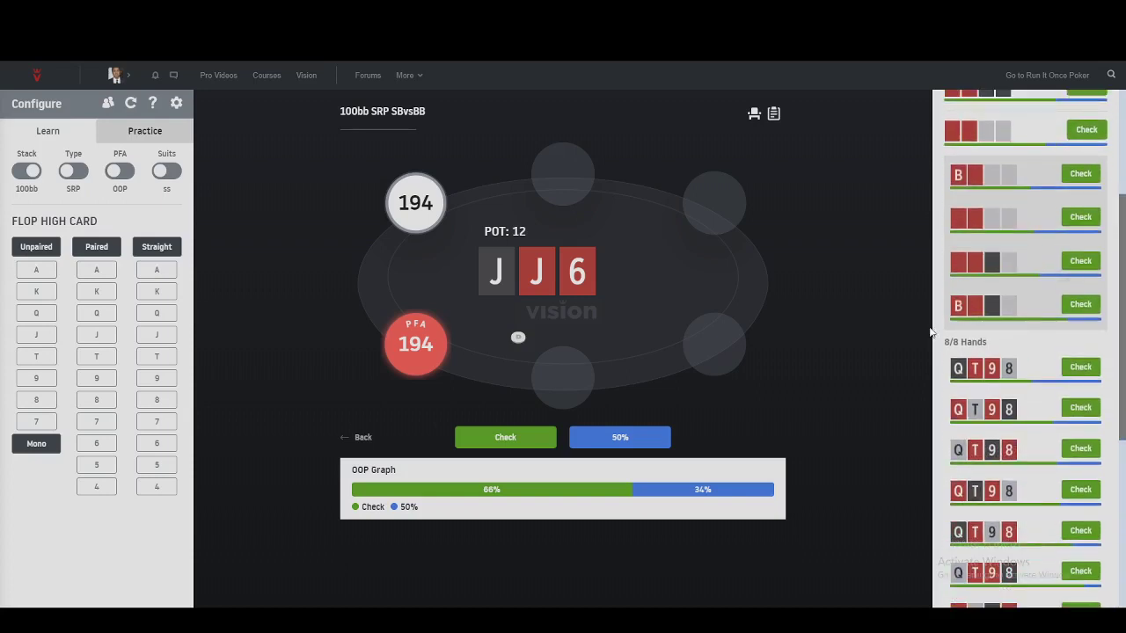
scroll(974, 341, up, 5)
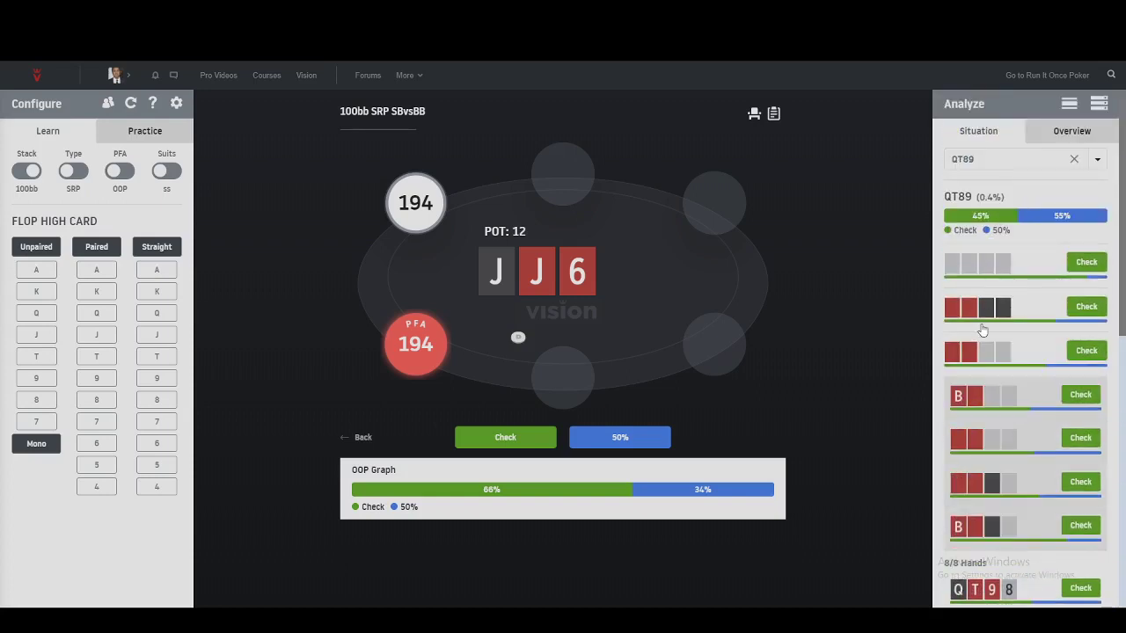
scroll(1011, 360, down, 1)
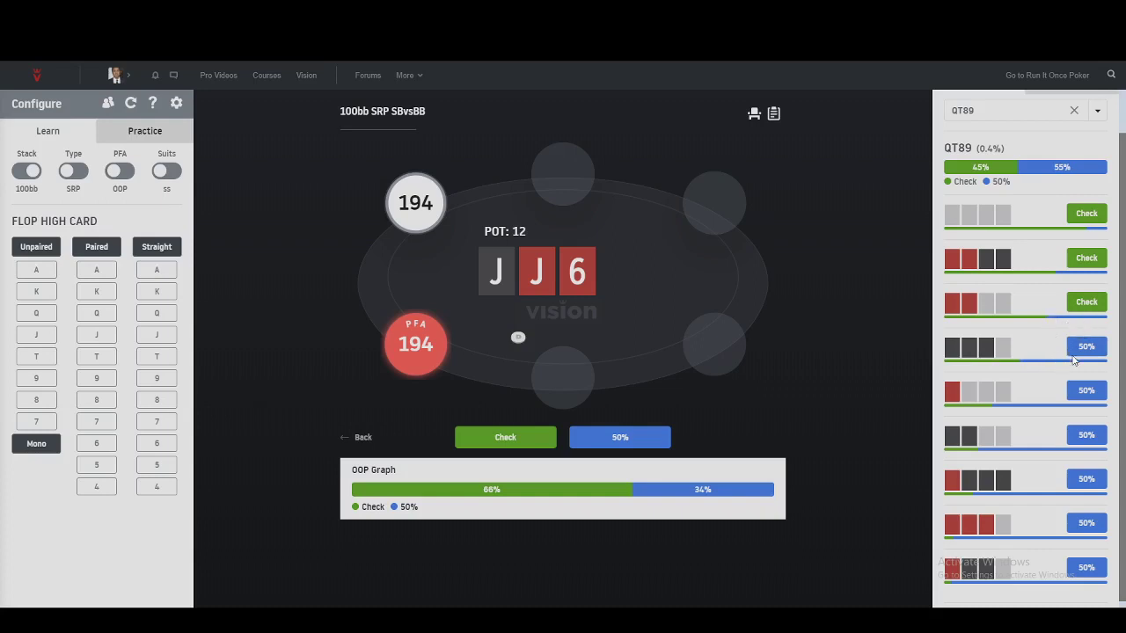
scroll(1123, 409, down, 1)
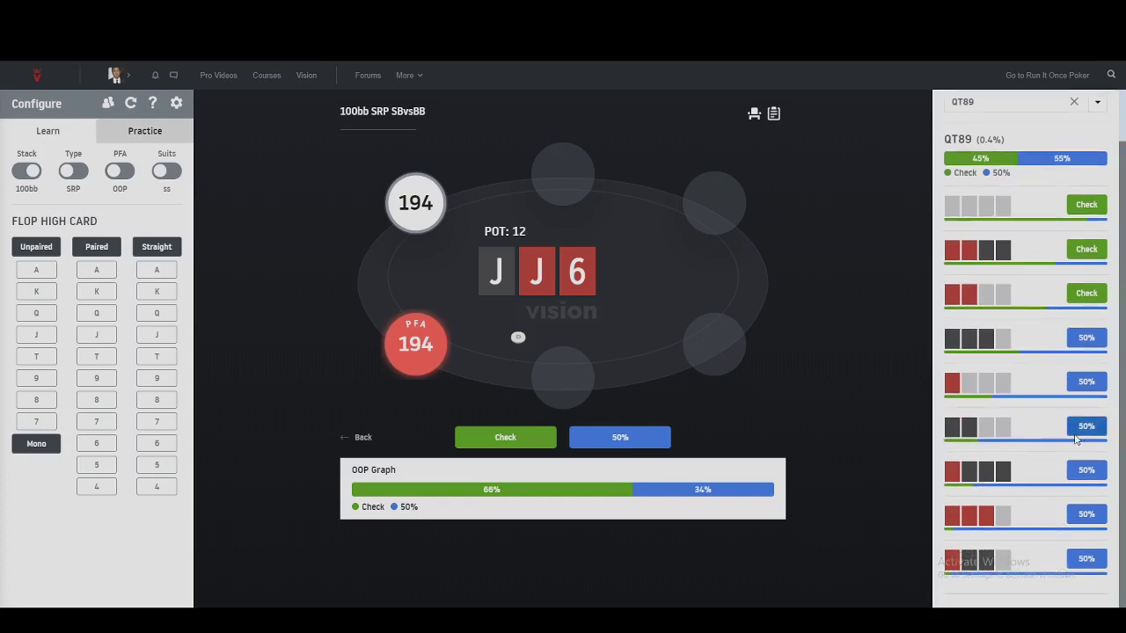
mouse_move(1019, 490)
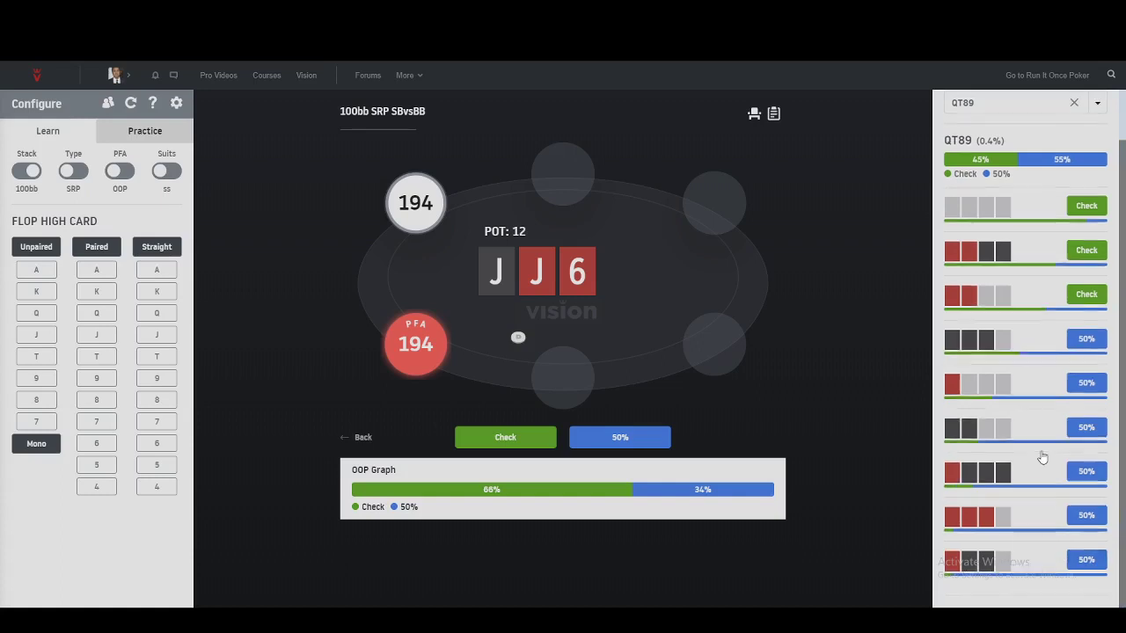
scroll(1040, 458, up, 1)
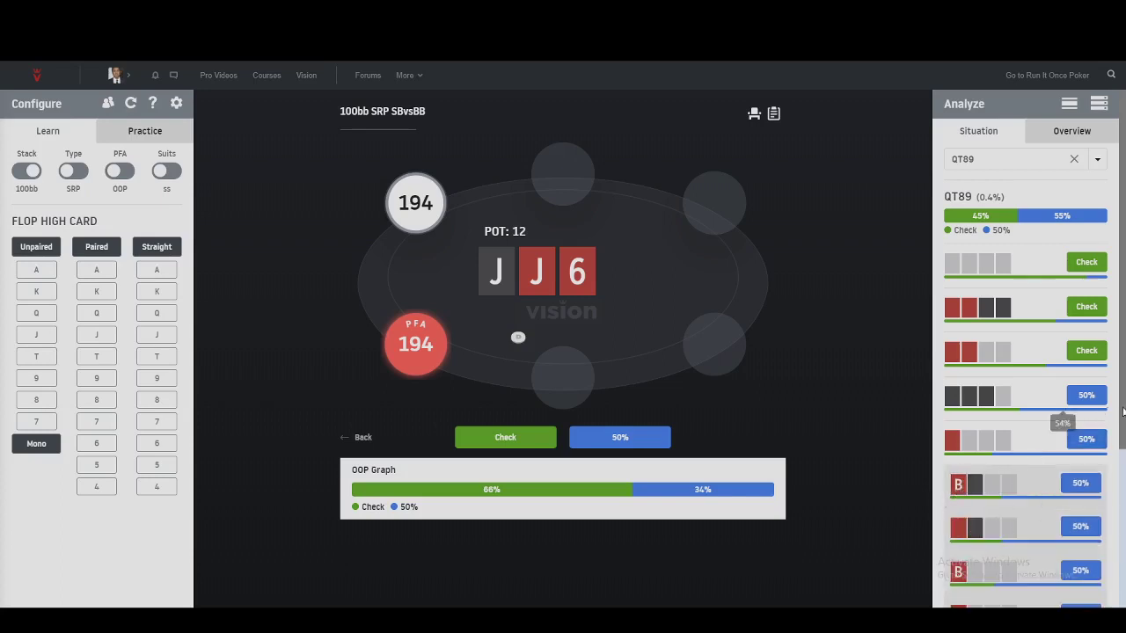
Step: Examine the plays for the individual QT98 hands in the first subgroup of the single-red-card category
scroll(1055, 444, down, 3)
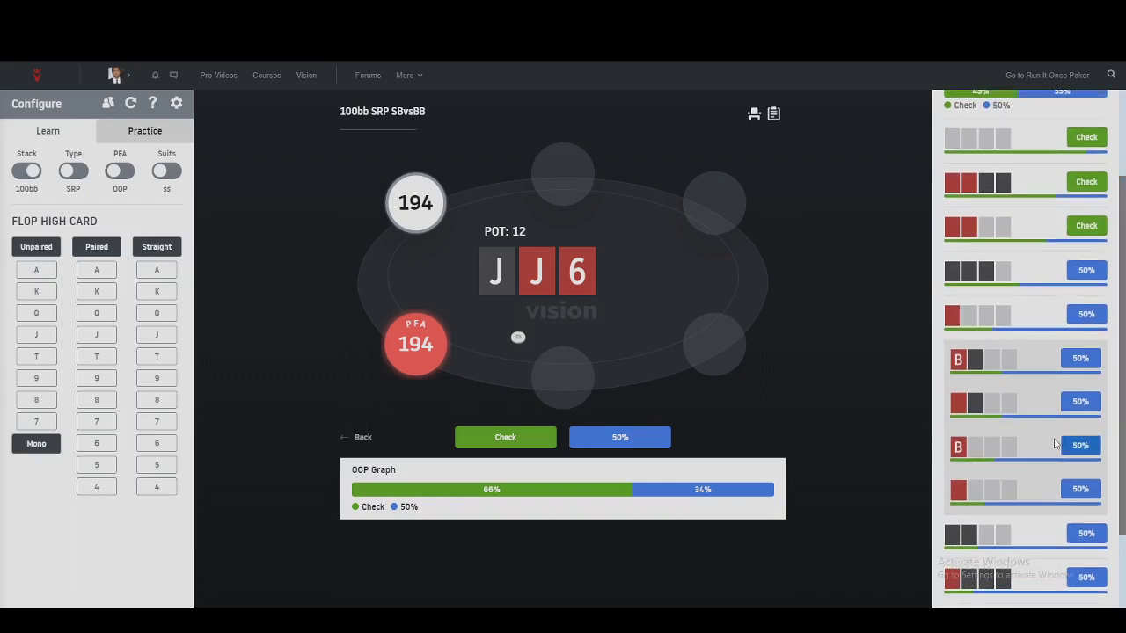
click(958, 368)
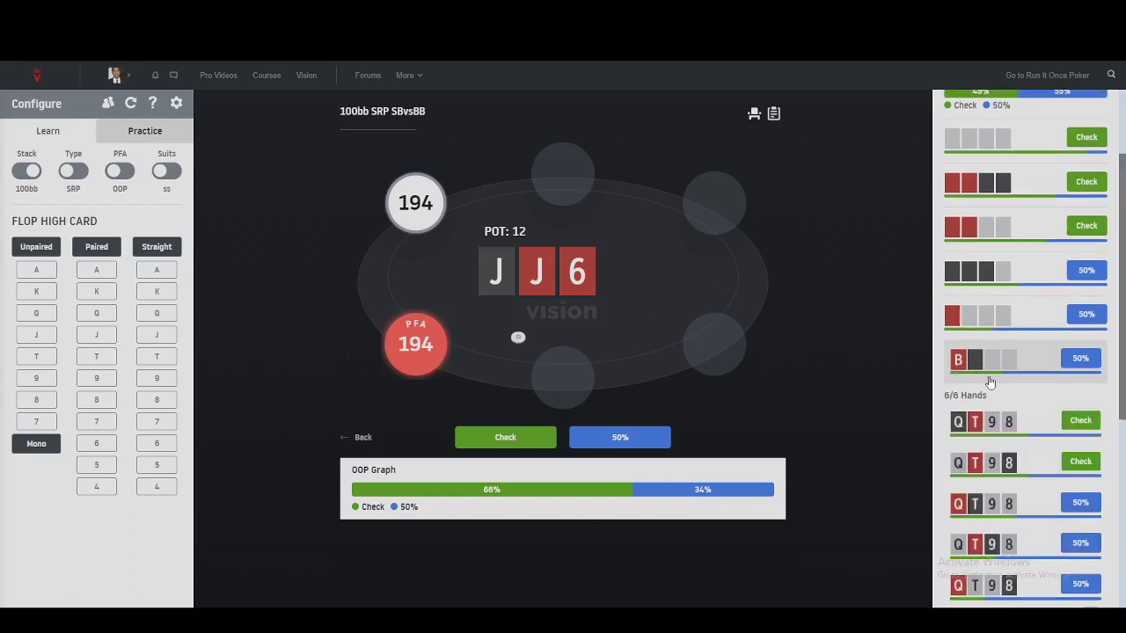
scroll(1123, 443, down, 3)
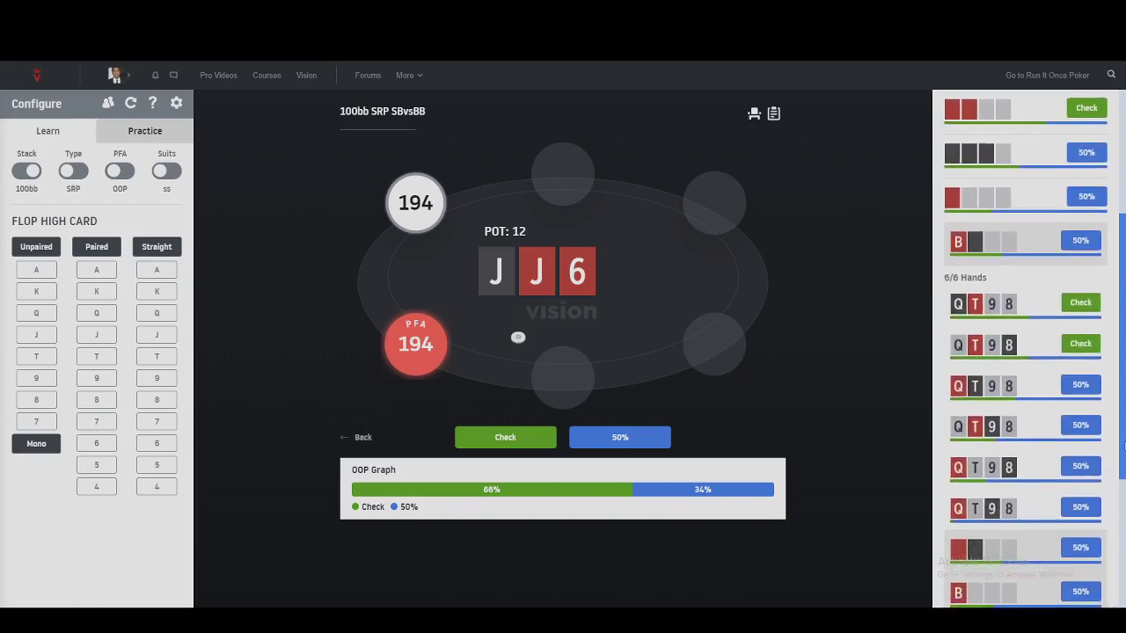
scroll(1123, 442, up, 2)
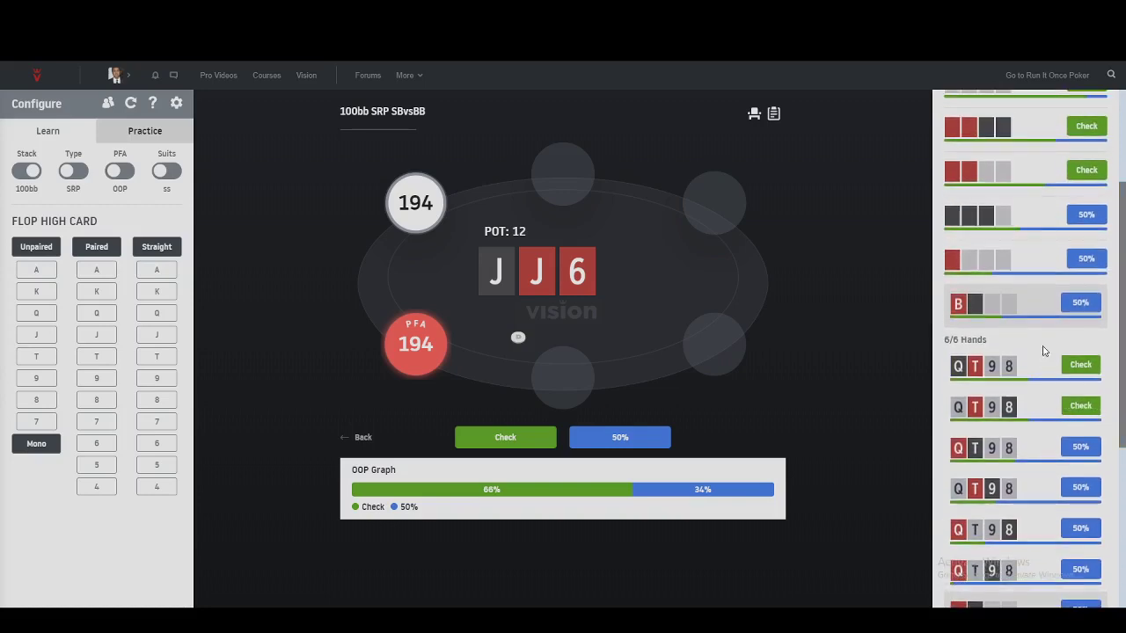
scroll(1123, 334, up, 5)
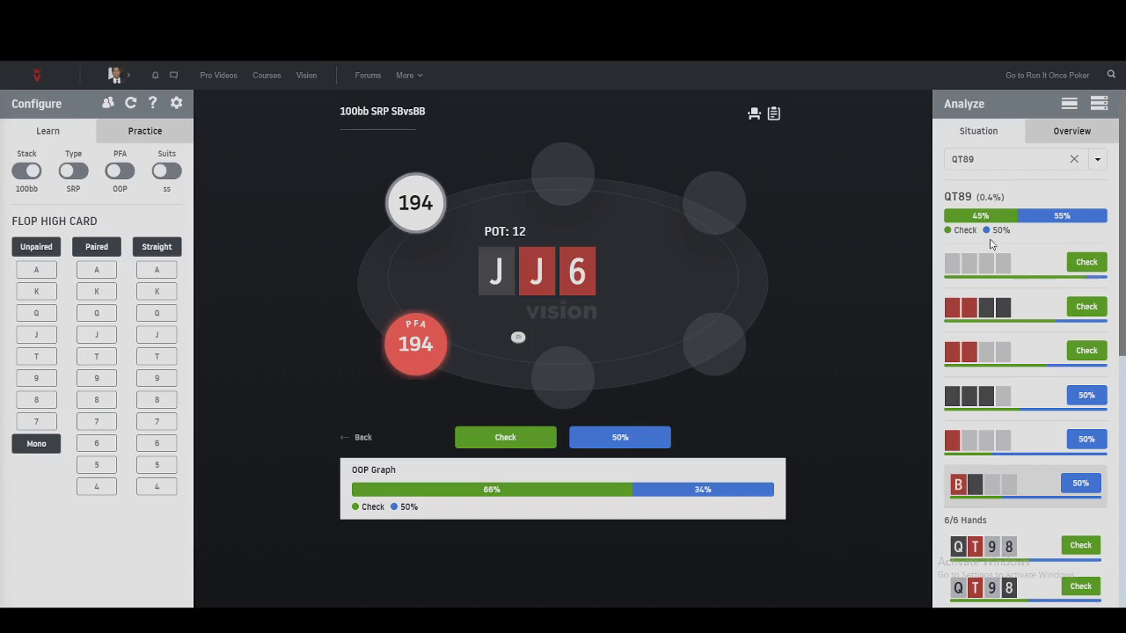
Step: Bet 50% for the small blind on the JJ6 flop and check the players' hands in the Holdem Manager replayer
click(595, 447)
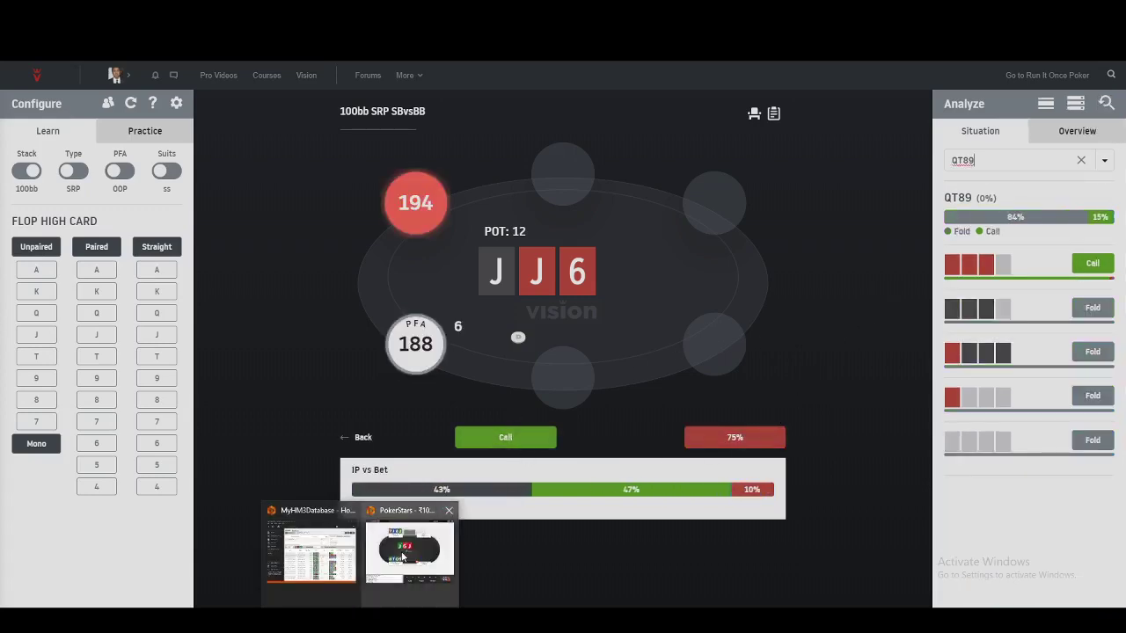
click(405, 556)
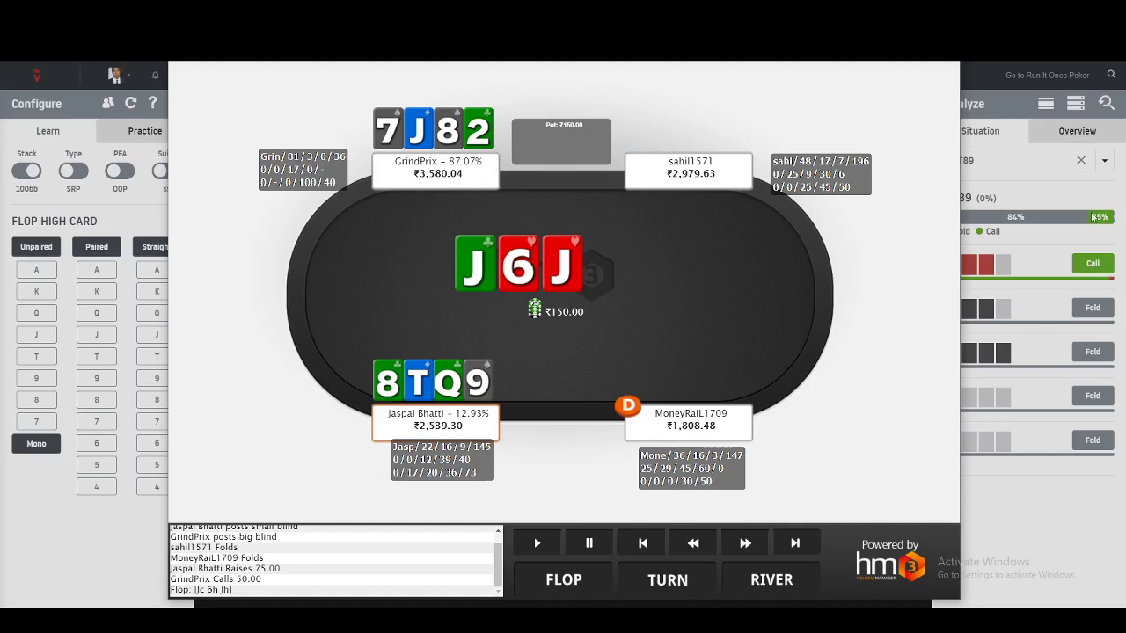
click(1055, 508)
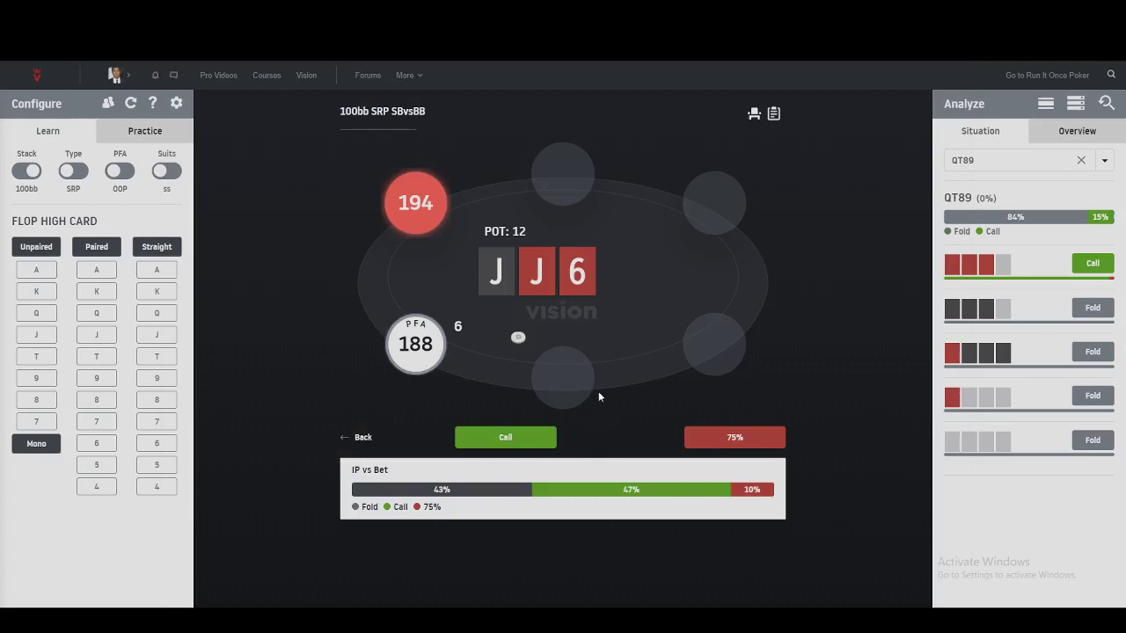
Step: Check the big blind's cards in the replayer again and look up J782 facing the 50% flop bet in the trainer
double_click(1005, 161)
mouse_move(404, 605)
click(390, 552)
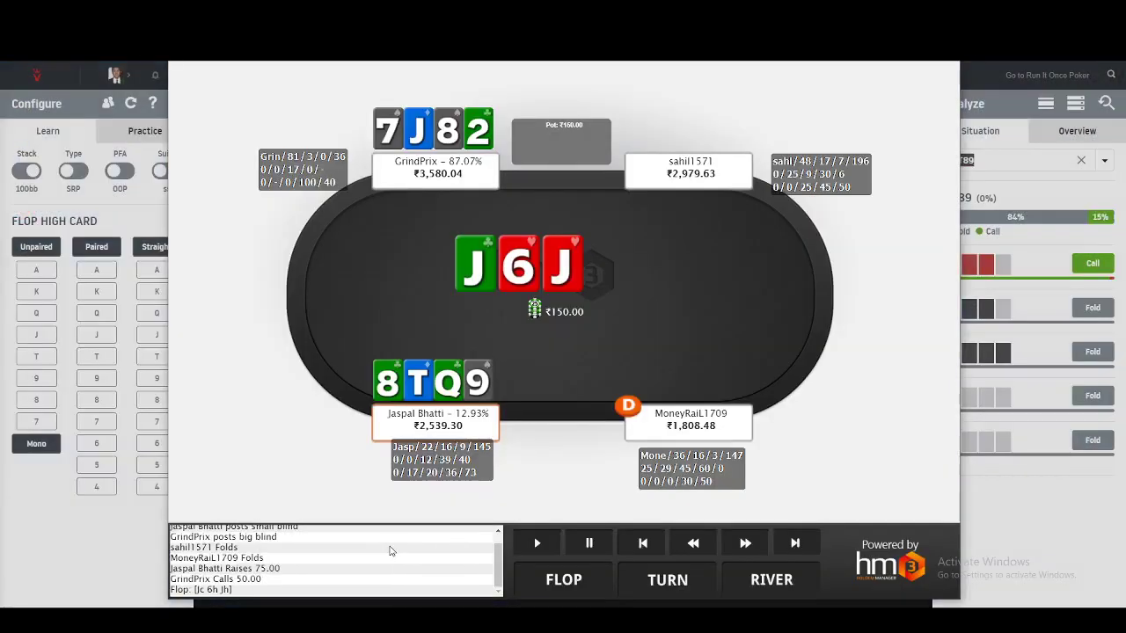
click(960, 121)
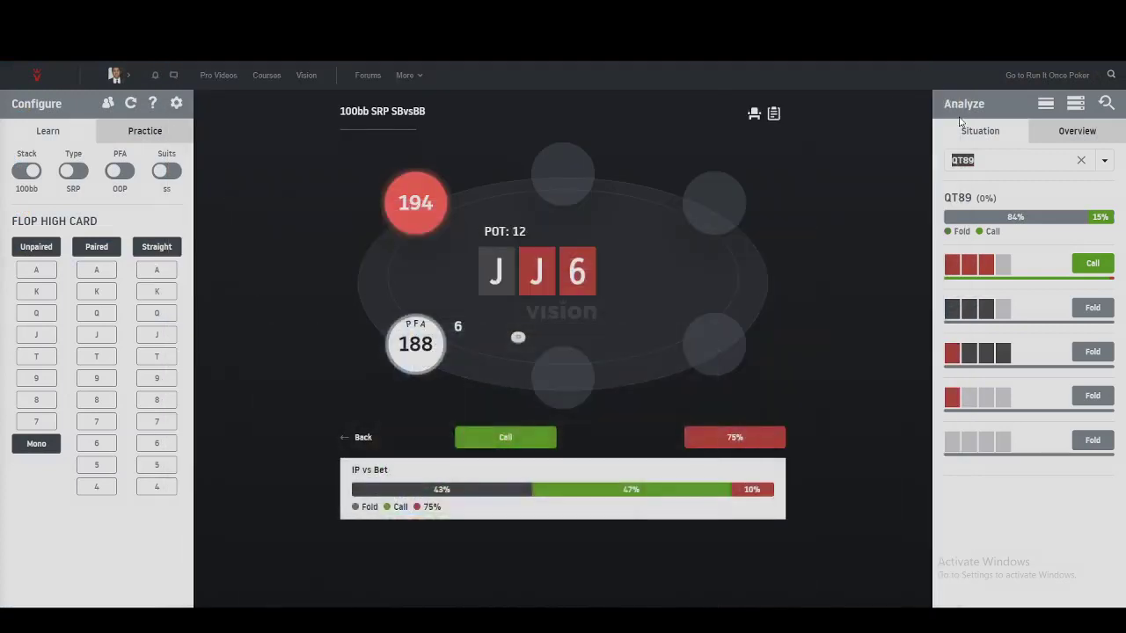
text(J782)
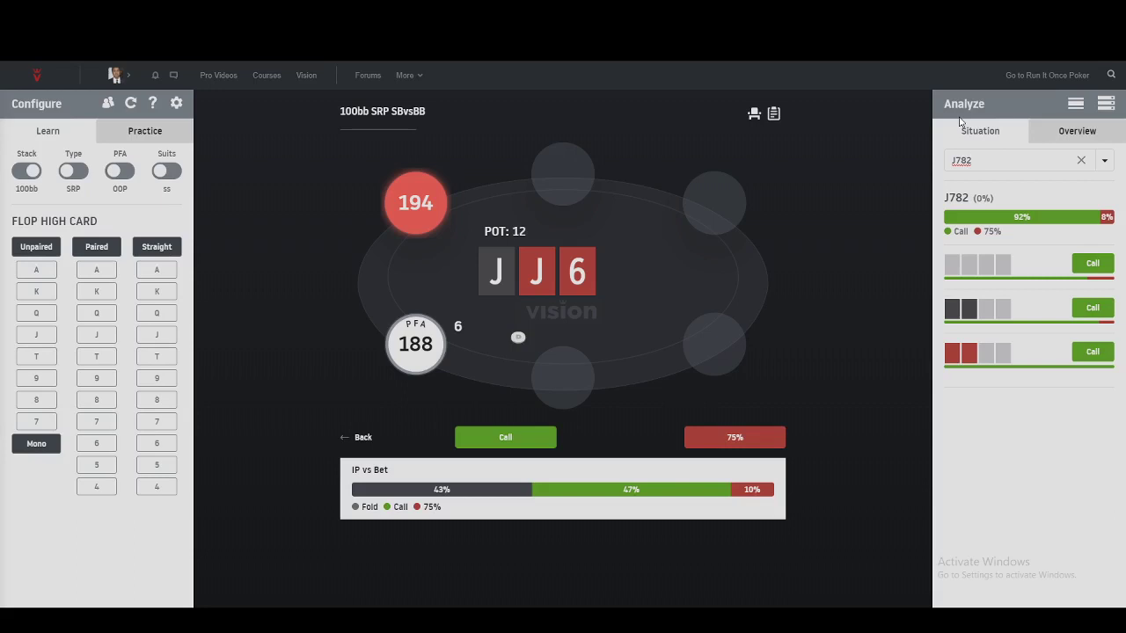
Step: Change the hand filter to J78A and examine the recommended responses across its suit categories
key(BackSpace)
text(A)
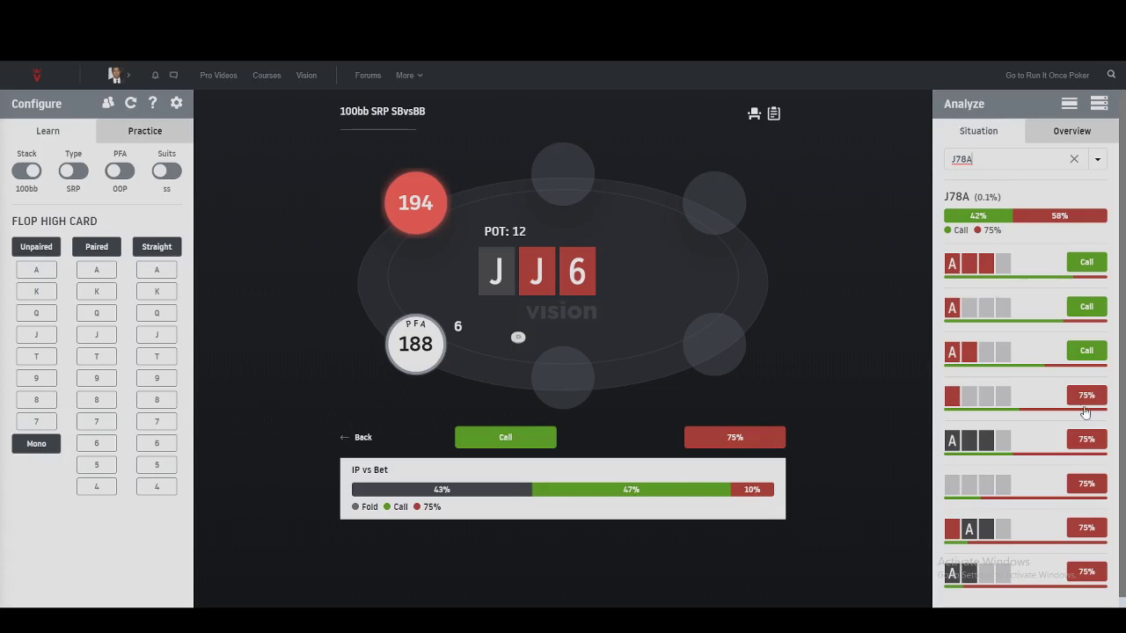
mouse_move(1038, 458)
scroll(1123, 413, down, 1)
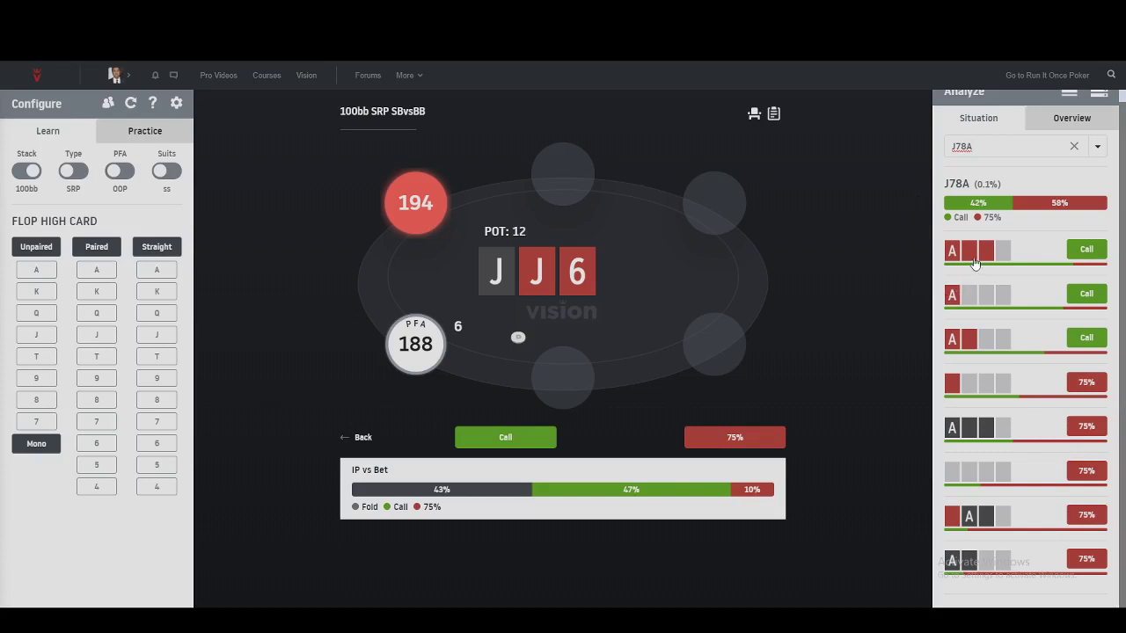
mouse_move(966, 270)
Step: Call the flop bet in the trainer, then step the QT98 hand three actions forward in the Holdem Manager replayer
click(534, 451)
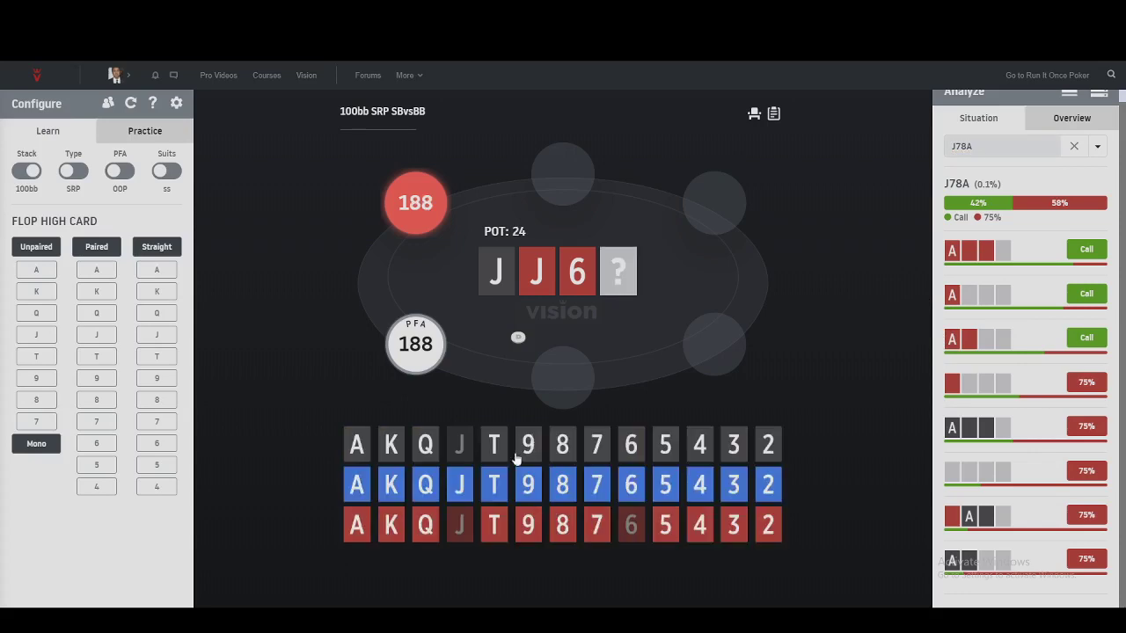
mouse_move(370, 620)
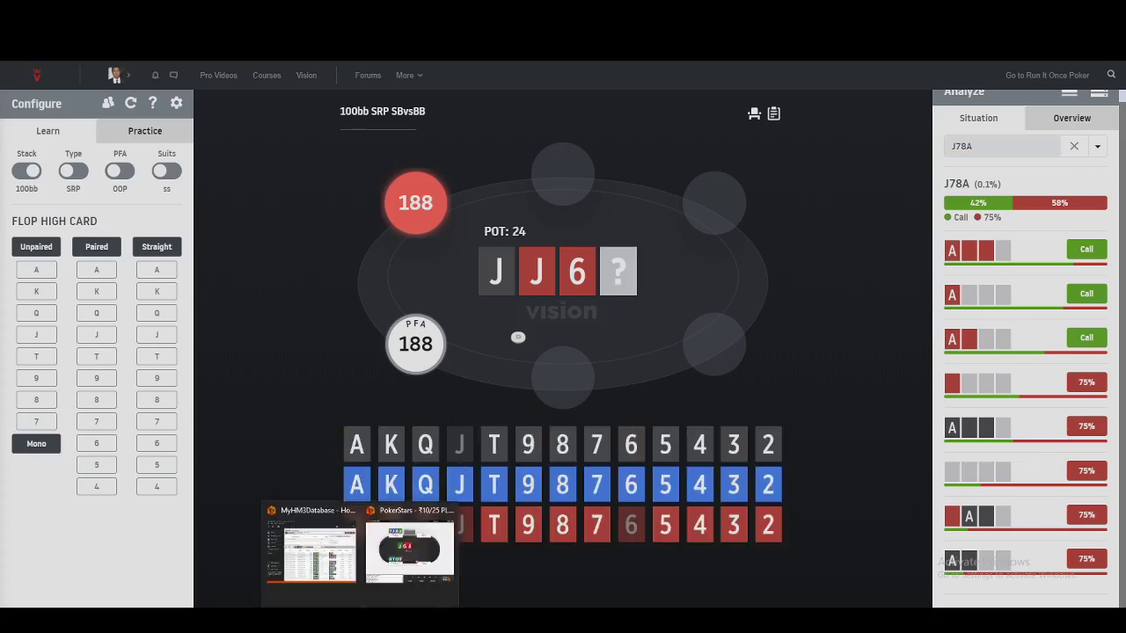
click(421, 544)
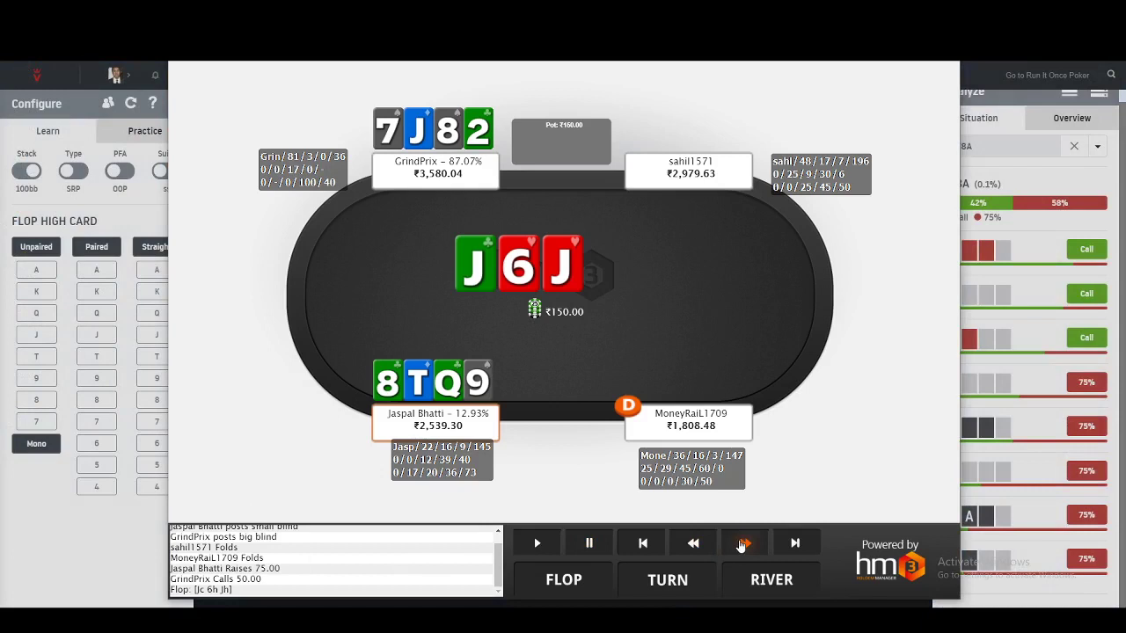
click(741, 544)
click(740, 544)
click(740, 544)
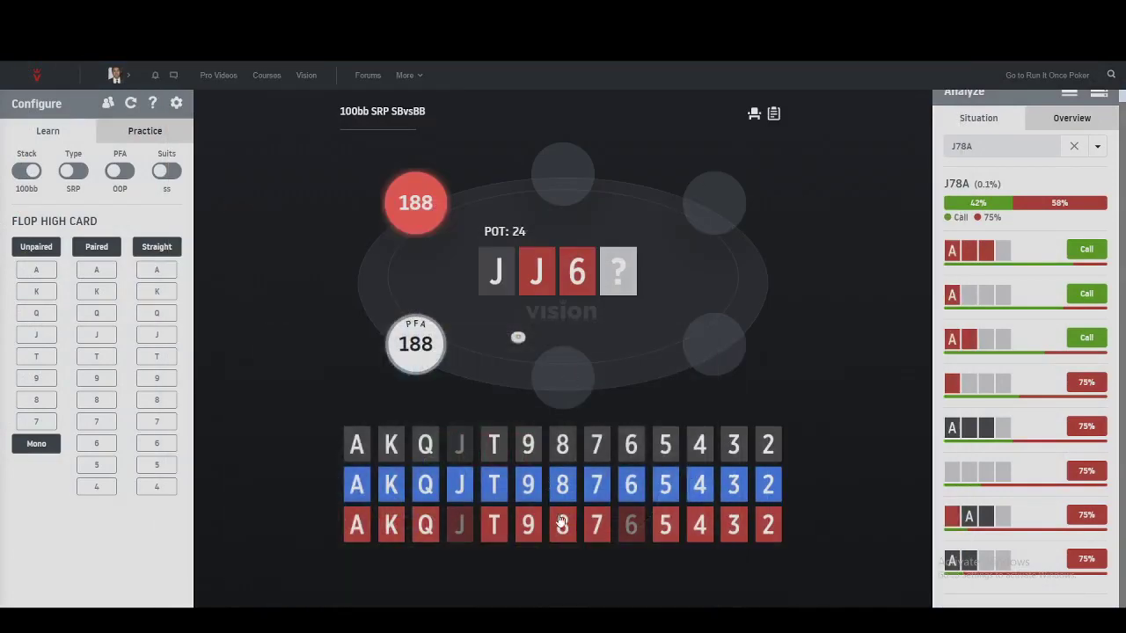
Step: Deal the red ten as the trainer's turn card and search for QT98 on the JJ6T board
click(496, 525)
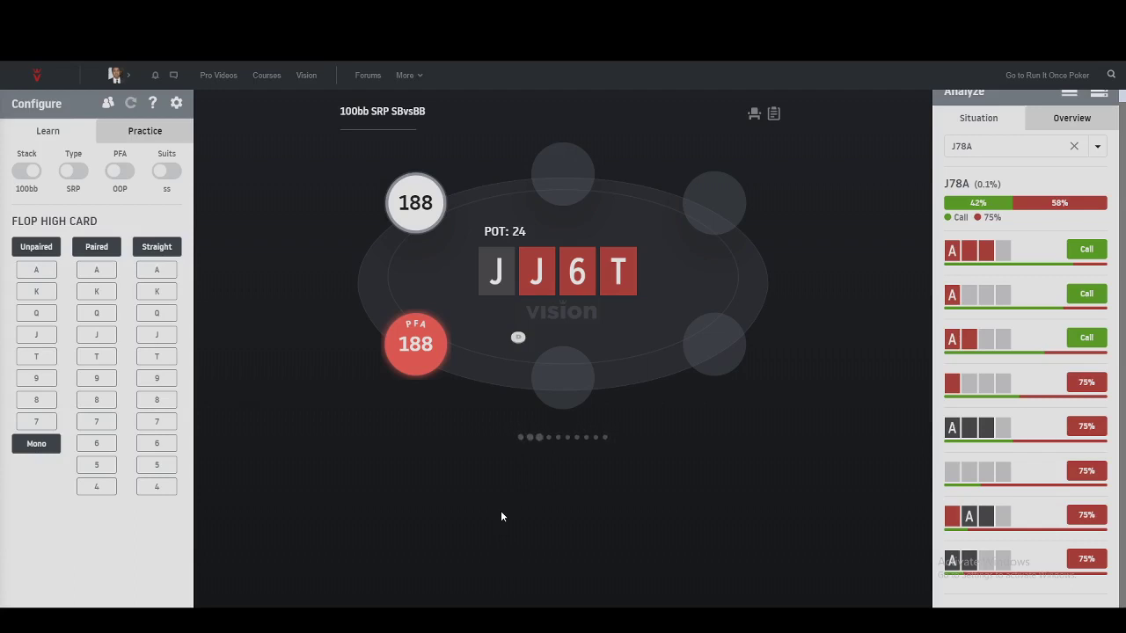
click(1013, 148)
key(BackSpace)
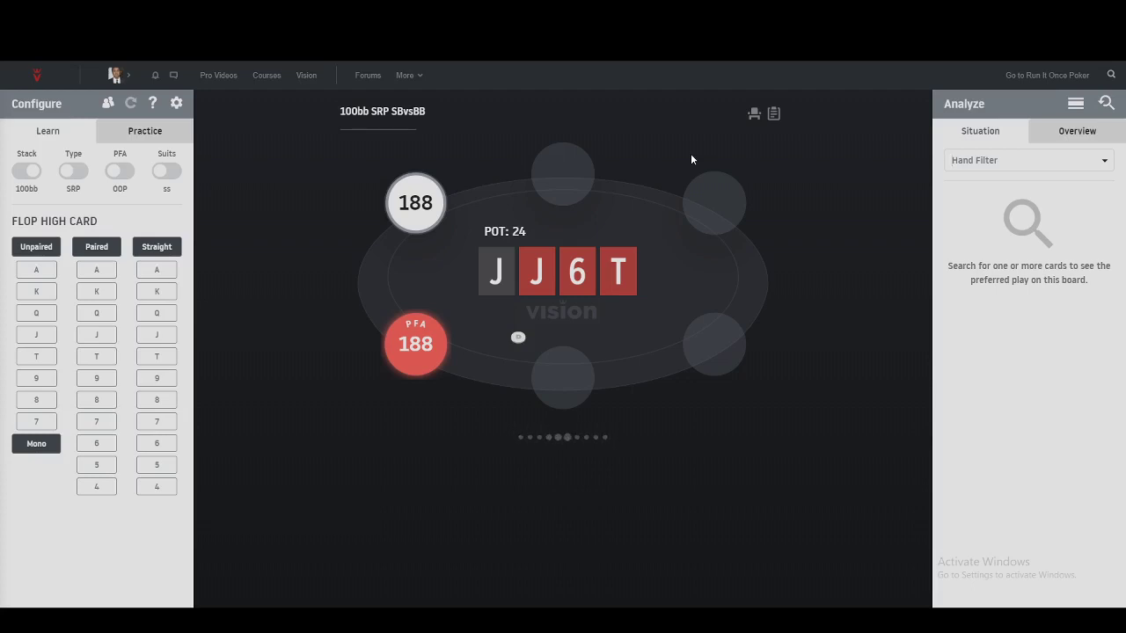
text(QT98)
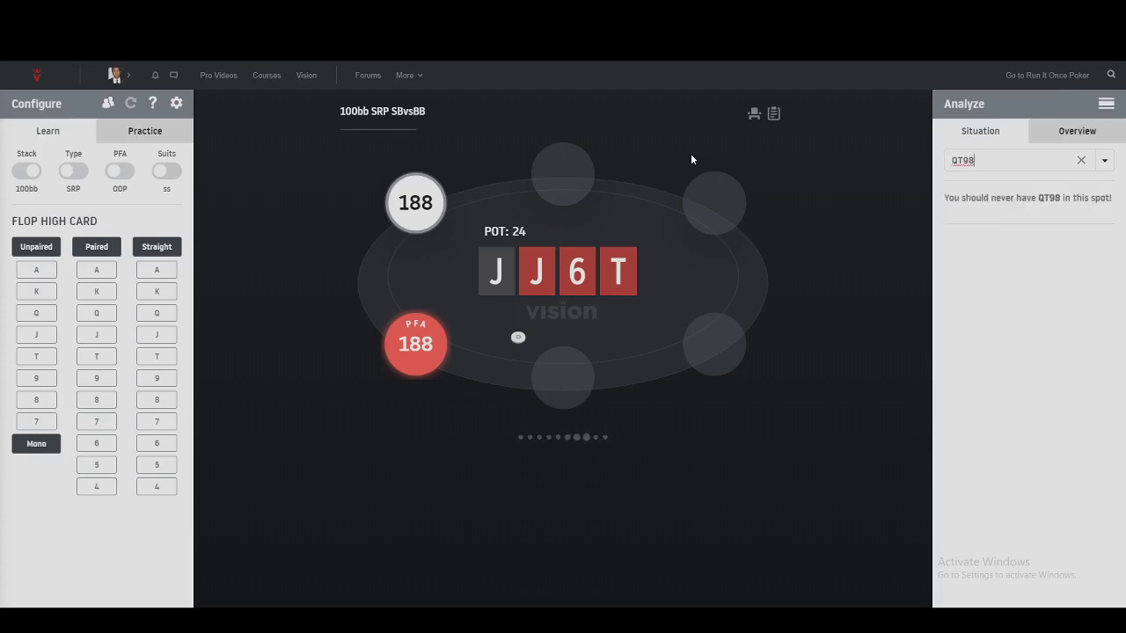
Step: Clear the QT98 search from the trainer's hand filter
key(BackSpace)
key(BackSpace)
key(BackSpace)
key(BackSpace)
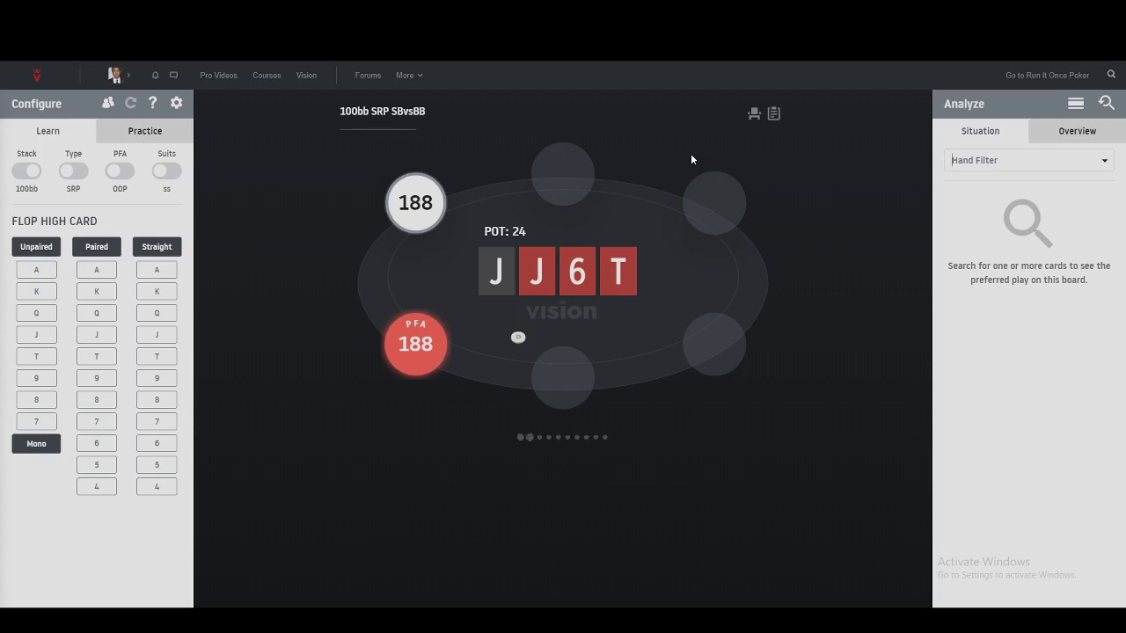
Step: Switch to the Holdem Manager replayer and step the QT98 hand through the turn and river to the end of the action
mouse_move(382, 591)
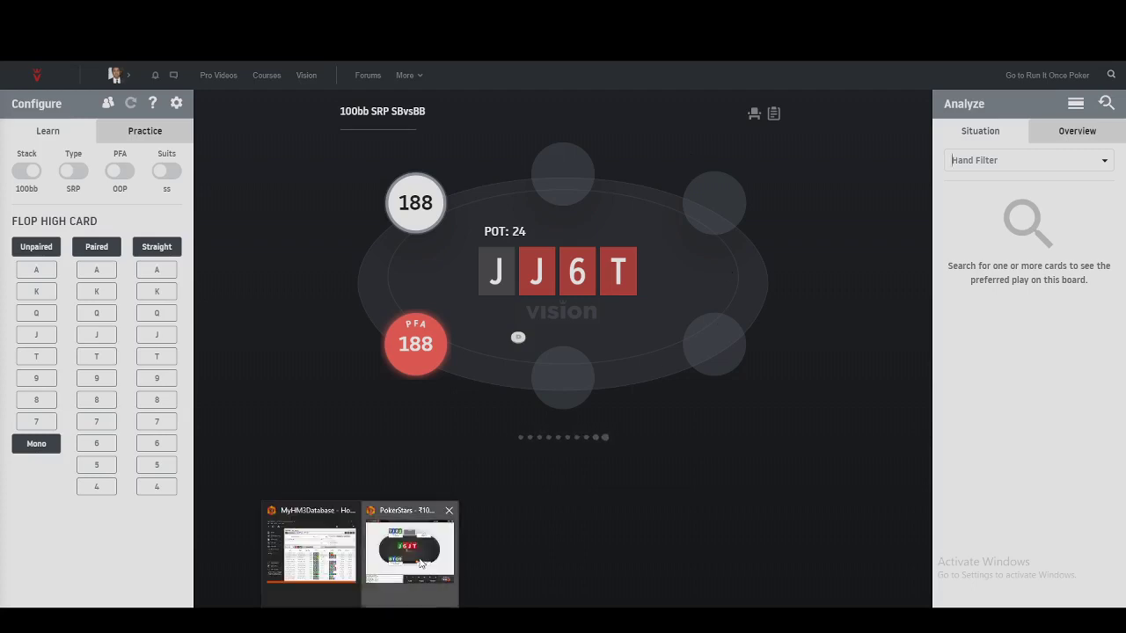
click(391, 572)
click(752, 547)
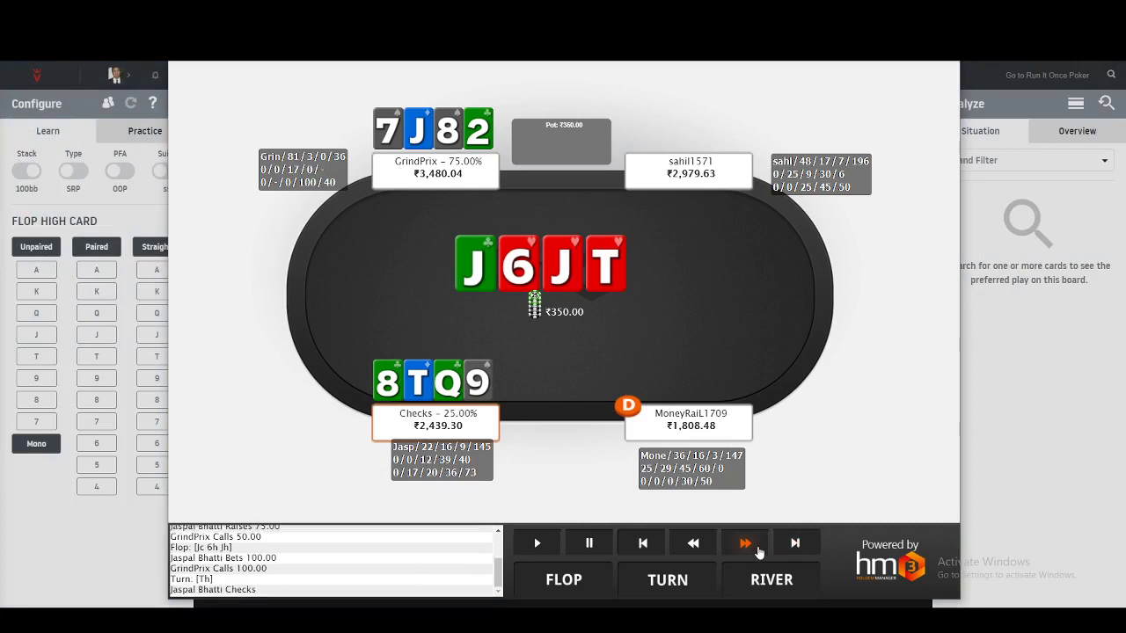
click(756, 550)
click(756, 549)
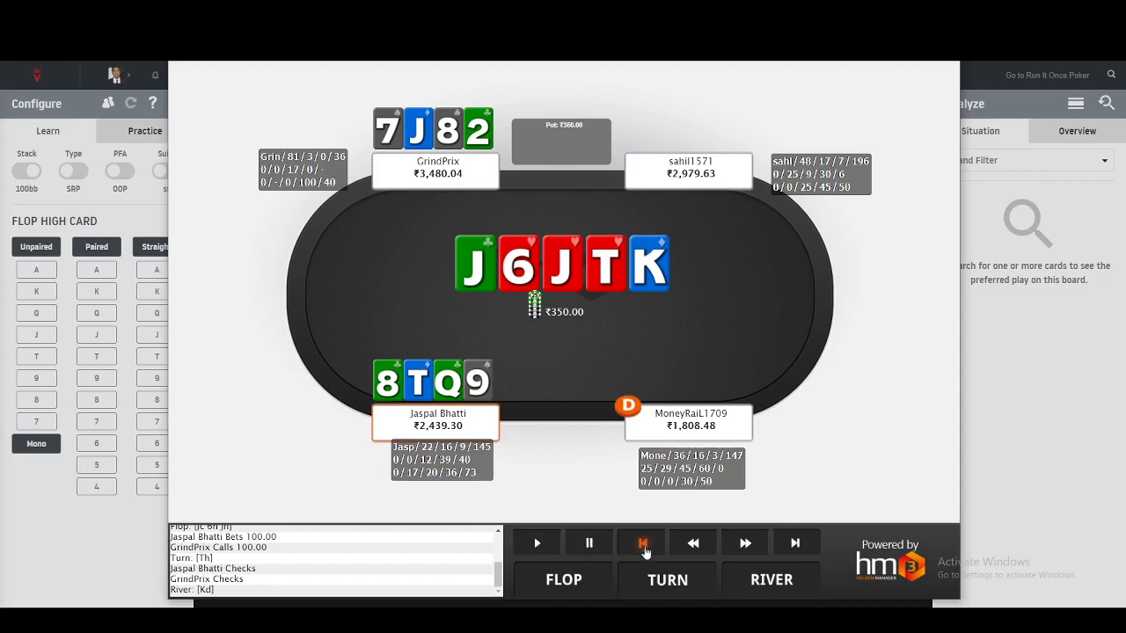
click(739, 545)
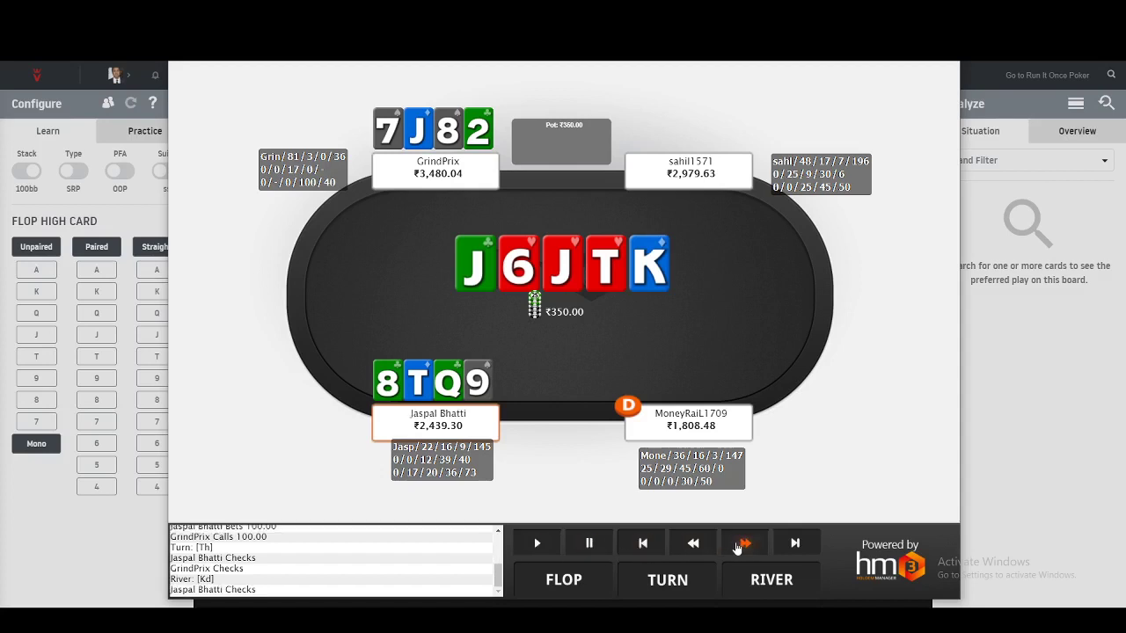
click(739, 546)
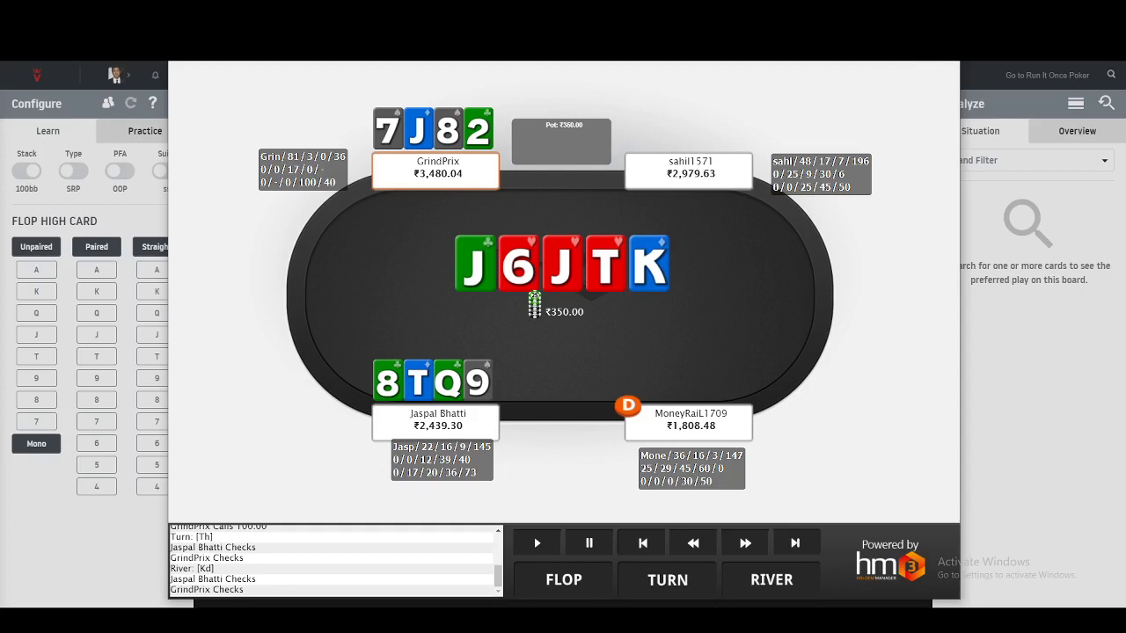
click(746, 545)
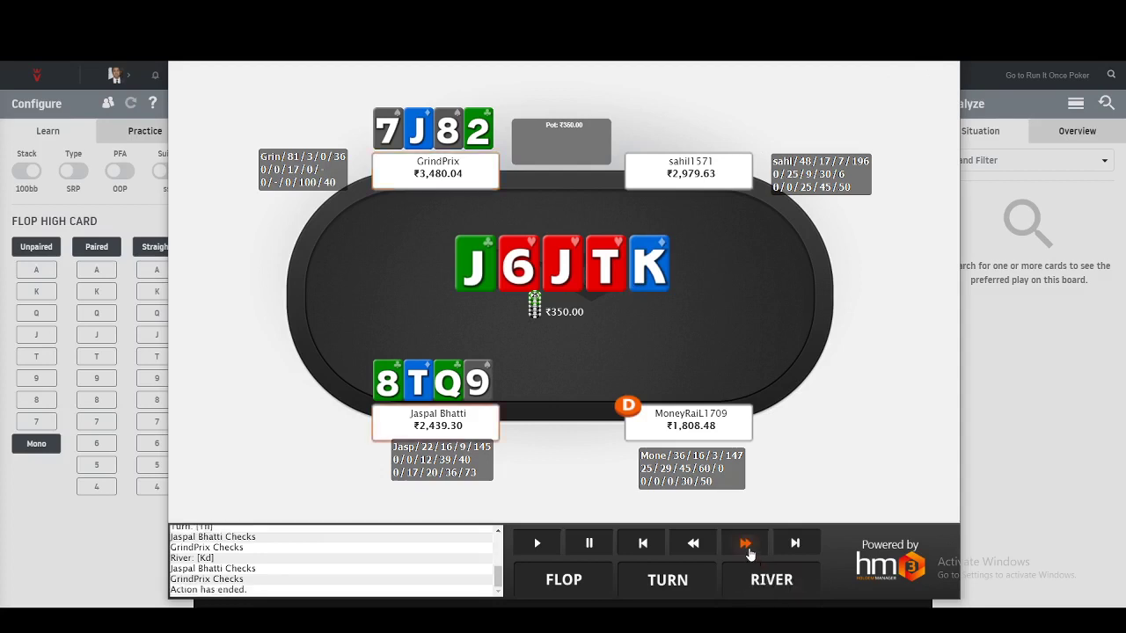